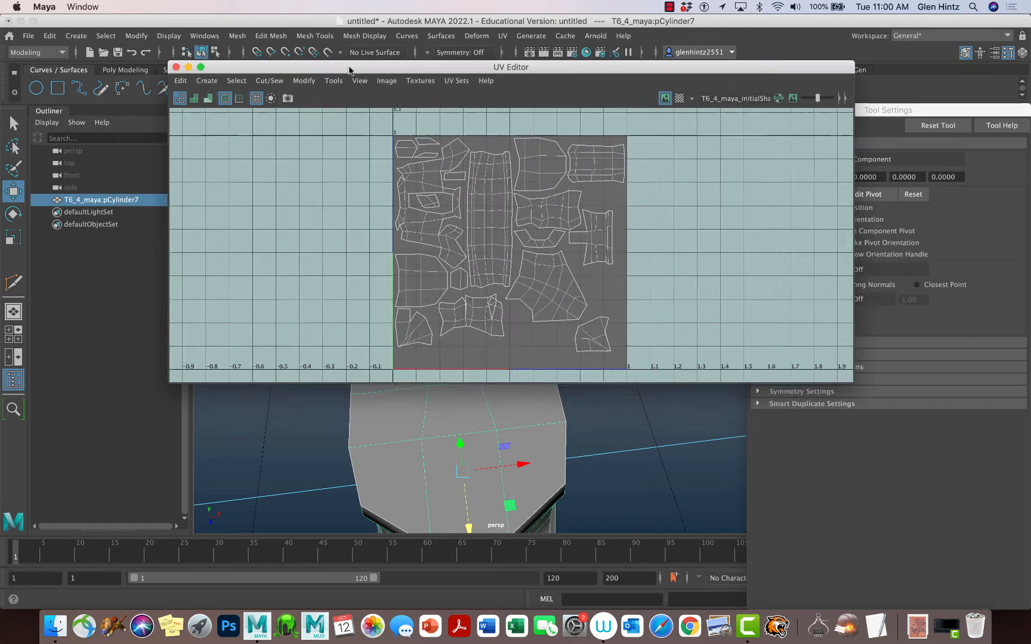
# - Position the UV Editor beside the model and select an edge near the right-hand horn's tip to locate it in the UV layout
pyautogui.moveTo(937, 376); pyautogui.dragTo(799, 403)
pyautogui.moveTo(401, 61); pyautogui.dragTo(719, 65)
pyautogui.moveTo(528, 228); pyautogui.dragTo(529, 202, button='right')
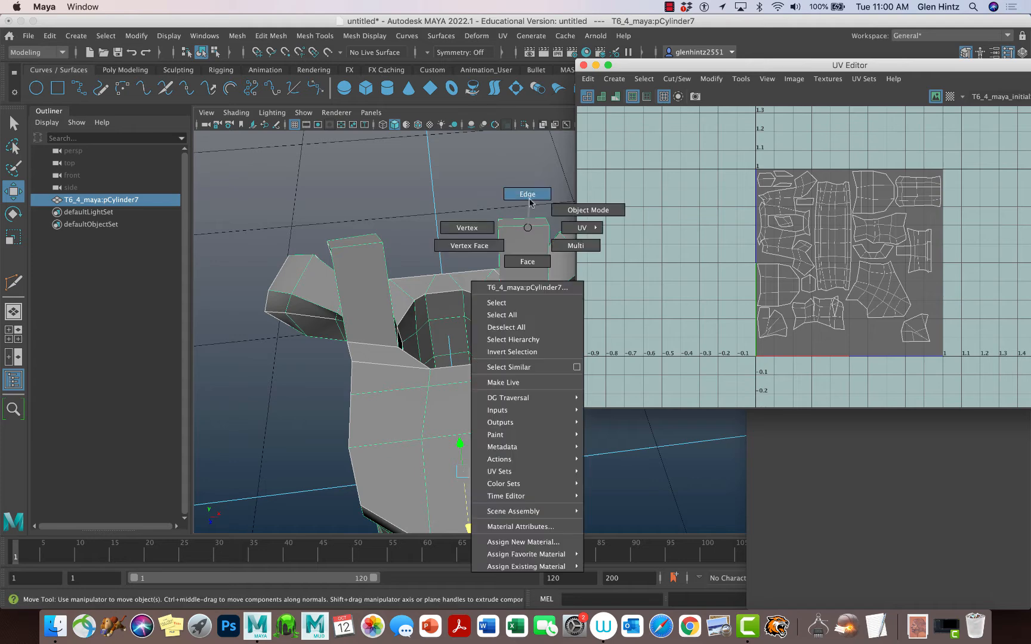
pyautogui.click(522, 228)
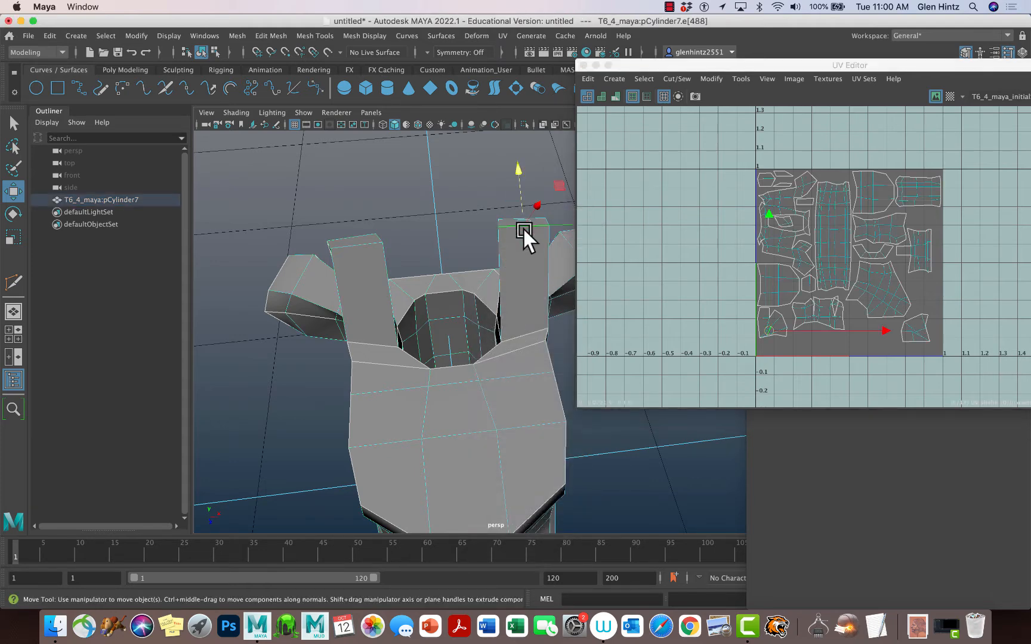
pyautogui.scroll(5, 809, 353)
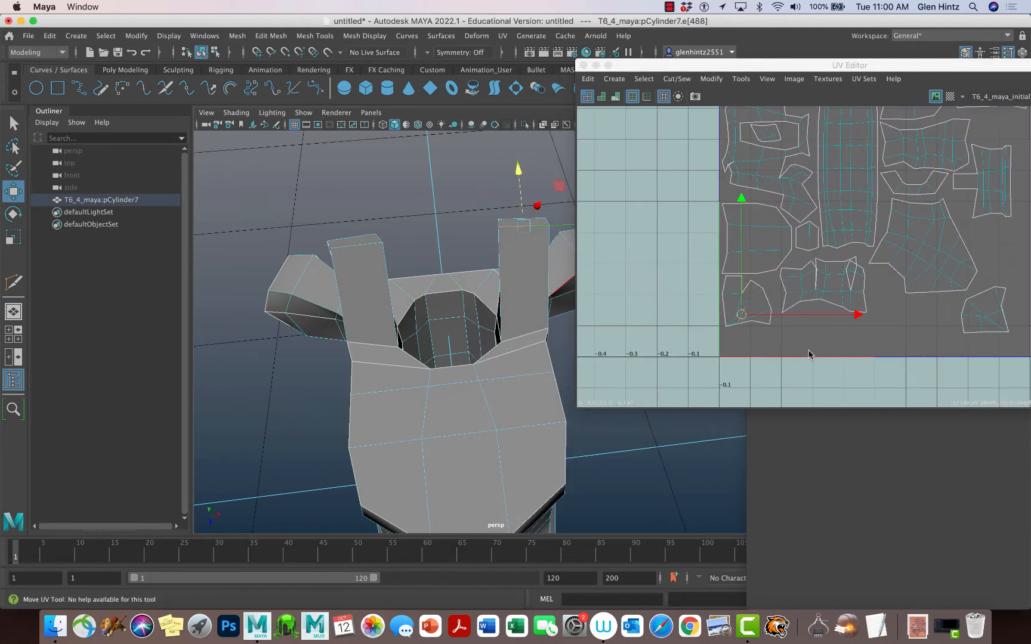
pyautogui.scroll(2, 807, 353)
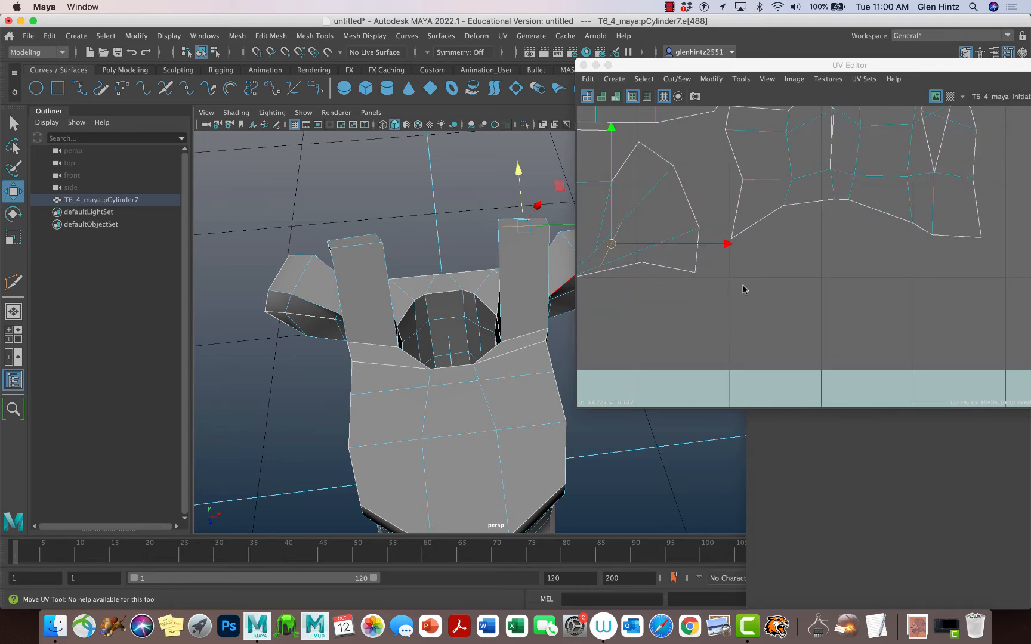
# - Select an edge near the left-hand horn's tip on the model and locate it in the UV layout
pyautogui.click(351, 245)
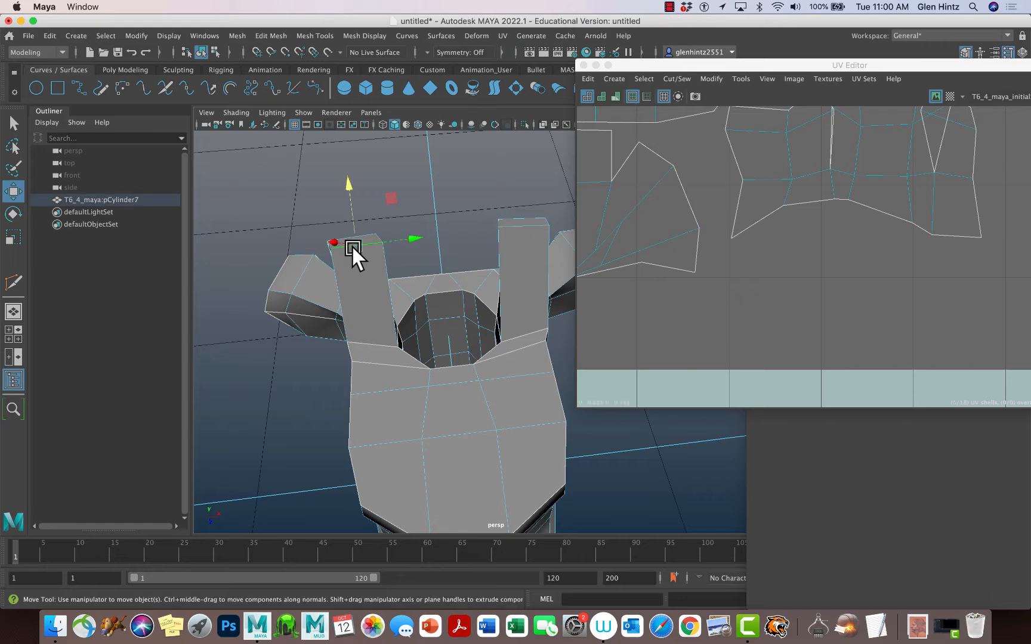
pyautogui.keyDown('ctrl'); pyautogui.moveTo(827, 290); pyautogui.dragTo(750, 276, button='right'); pyautogui.keyUp('ctrl')
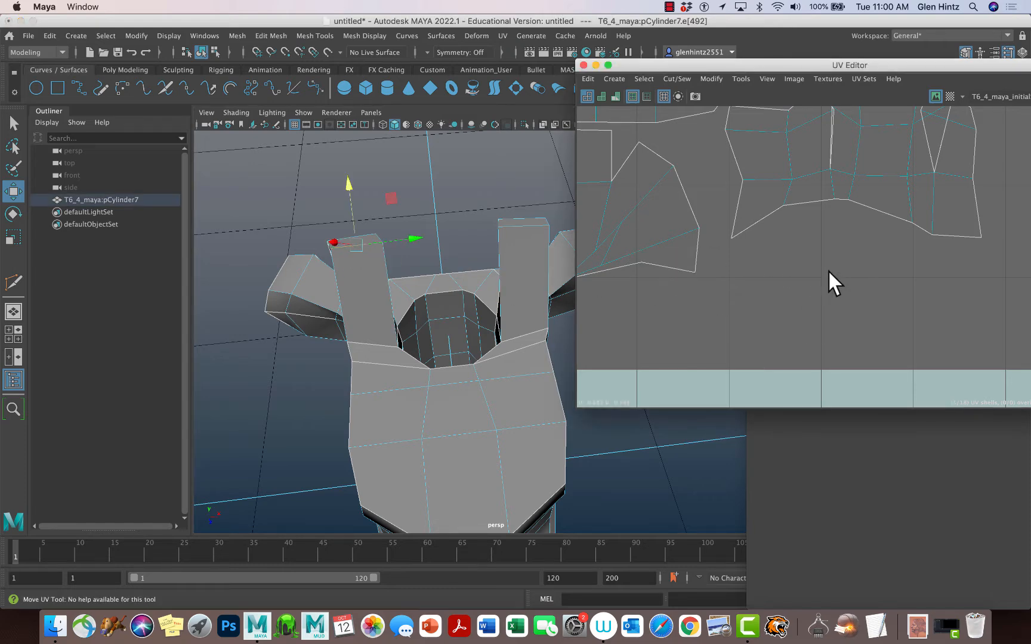
pyautogui.keyDown('alt'); pyautogui.moveTo(826, 269); pyautogui.dragTo(731, 266, button='right'); pyautogui.keyUp('alt')
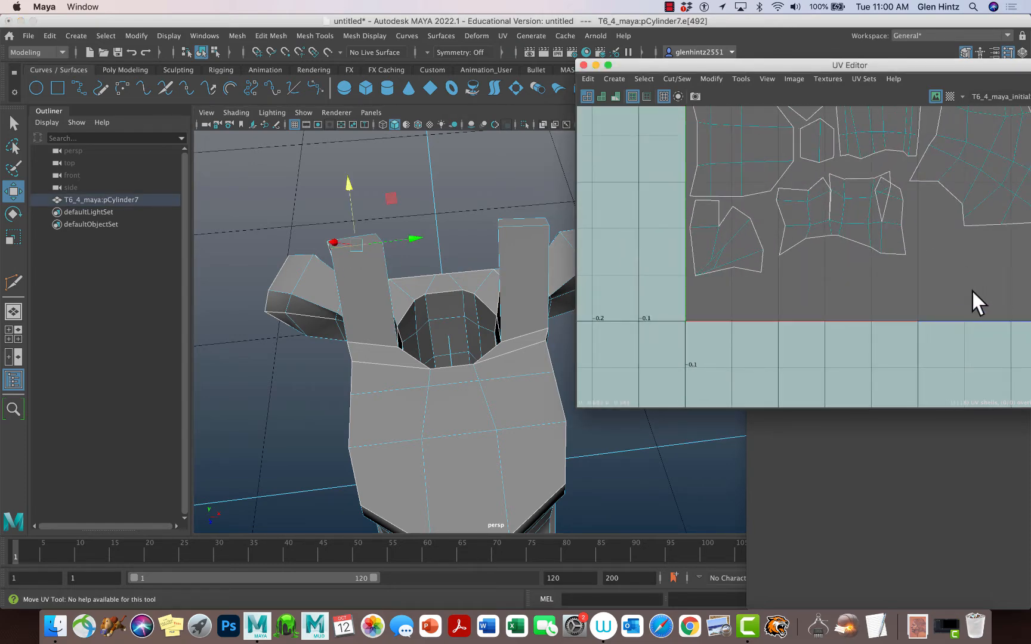
pyautogui.keyDown('alt'); pyautogui.moveTo(971, 289); pyautogui.dragTo(874, 384, button='middle'); pyautogui.keyUp('alt')
pyautogui.keyDown('alt'); pyautogui.moveTo(912, 352); pyautogui.dragTo(844, 345, button='middle'); pyautogui.keyUp('alt')
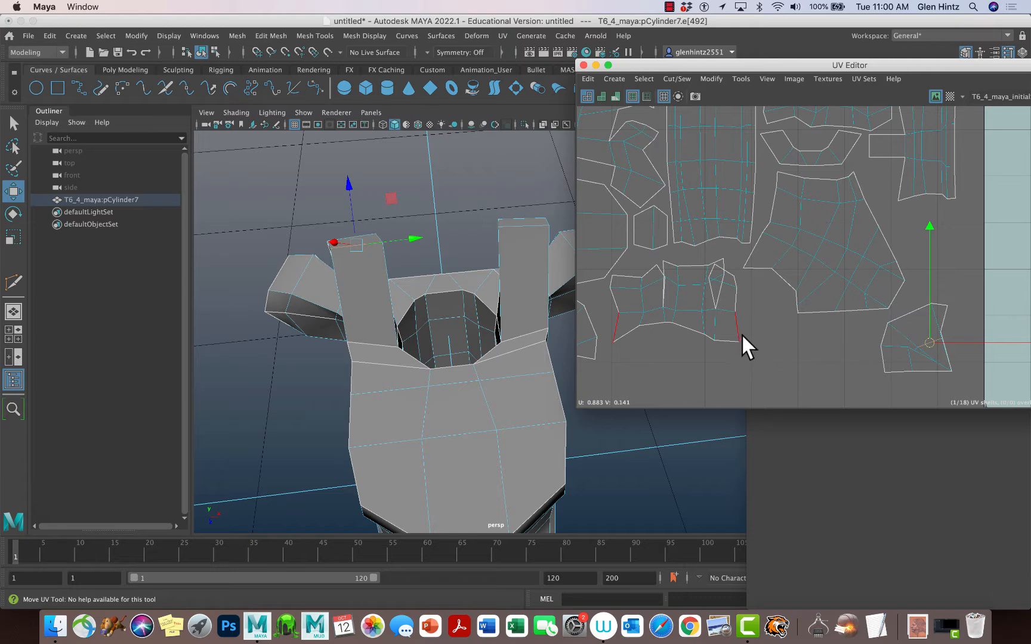
pyautogui.keyDown('alt'); pyautogui.moveTo(742, 338); pyautogui.dragTo(715, 342, button='middle'); pyautogui.keyUp('alt')
pyautogui.keyDown('alt'); pyautogui.moveTo(819, 365); pyautogui.dragTo(649, 326, button='right'); pyautogui.keyUp('alt')
pyautogui.keyDown('alt'); pyautogui.moveTo(691, 325); pyautogui.dragTo(701, 354, button='middle'); pyautogui.keyUp('alt')
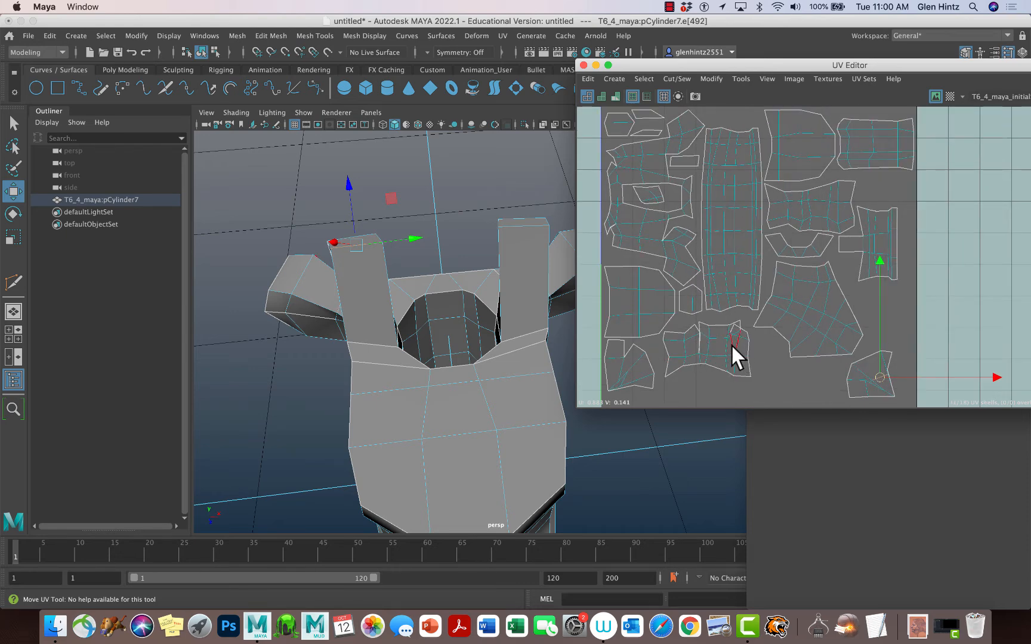
# - Select the UV shell of the ear beside the left-hand horn and unfold it
pyautogui.click(728, 361)
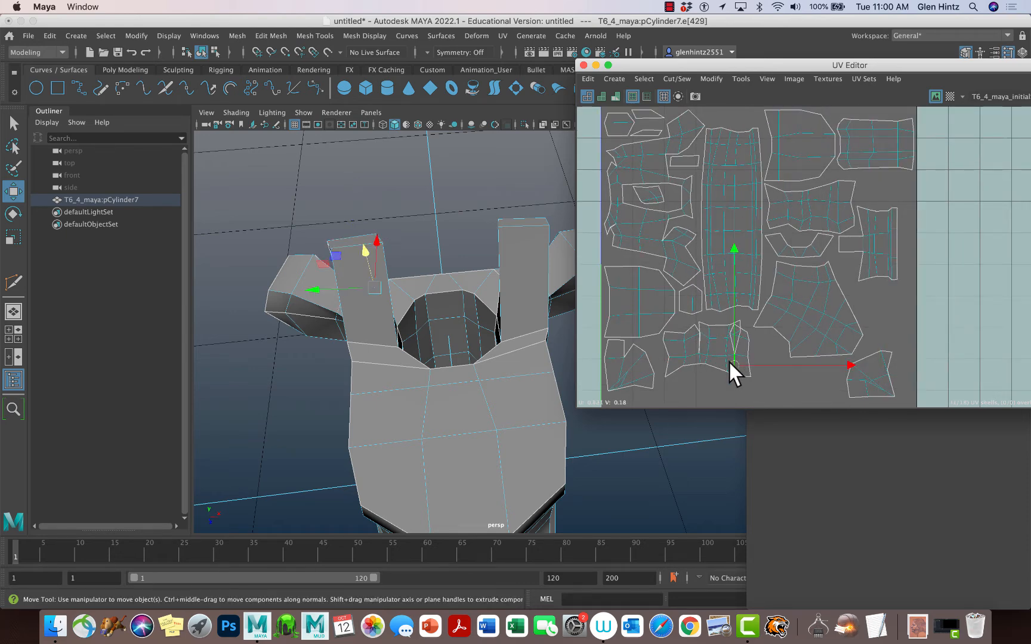
pyautogui.moveTo(670, 351); pyautogui.dragTo(618, 329, button='right')
pyautogui.click(711, 356)
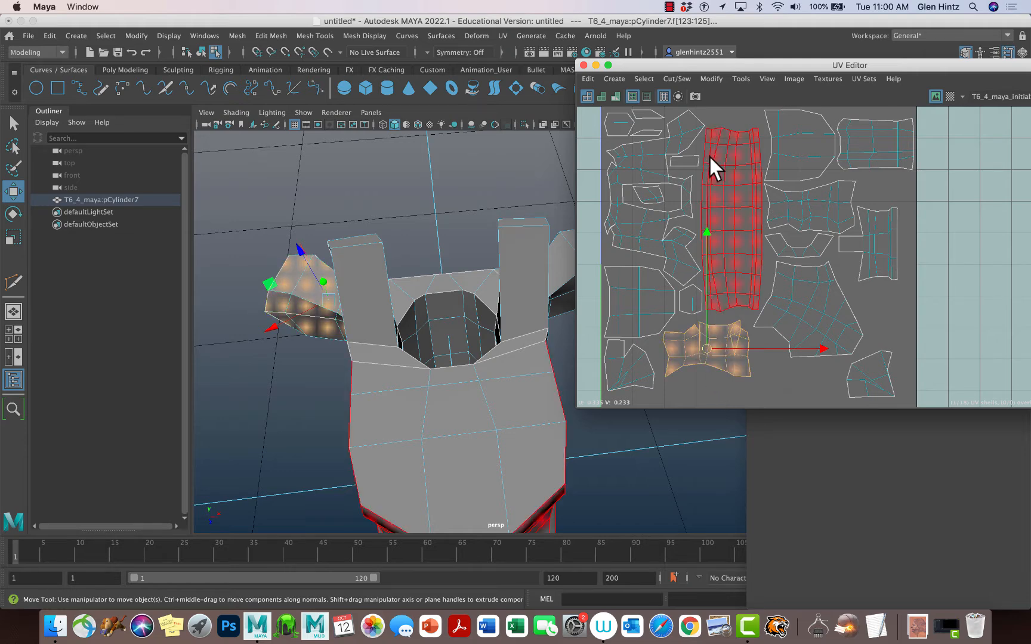
pyautogui.moveTo(695, 70); pyautogui.dragTo(479, 25)
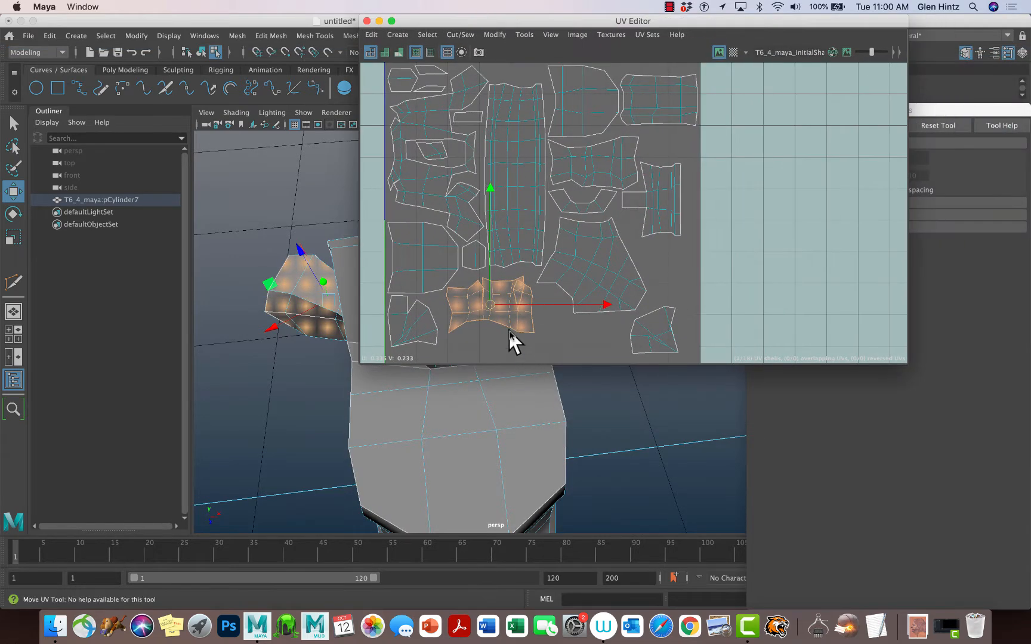
pyautogui.keyDown('ctrl'); pyautogui.moveTo(511, 332); pyautogui.dragTo(612, 340, button='right'); pyautogui.keyUp('ctrl')
pyautogui.keyDown('alt'); pyautogui.moveTo(514, 312); pyautogui.dragTo(943, 382, button='right'); pyautogui.keyUp('alt')
pyautogui.click(528, 219)
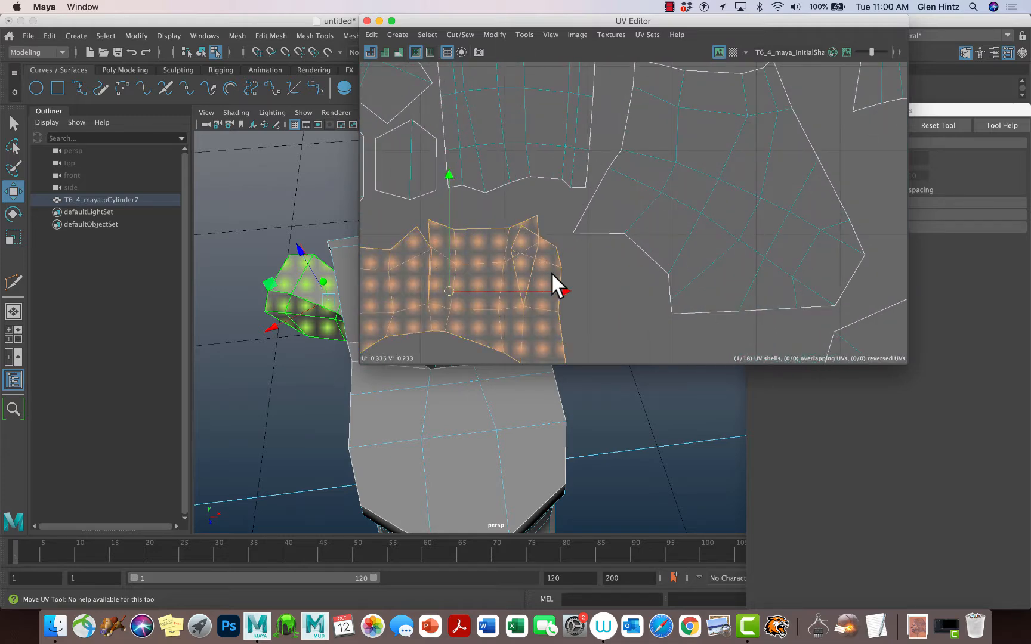
pyautogui.click(494, 34)
pyautogui.click(503, 418)
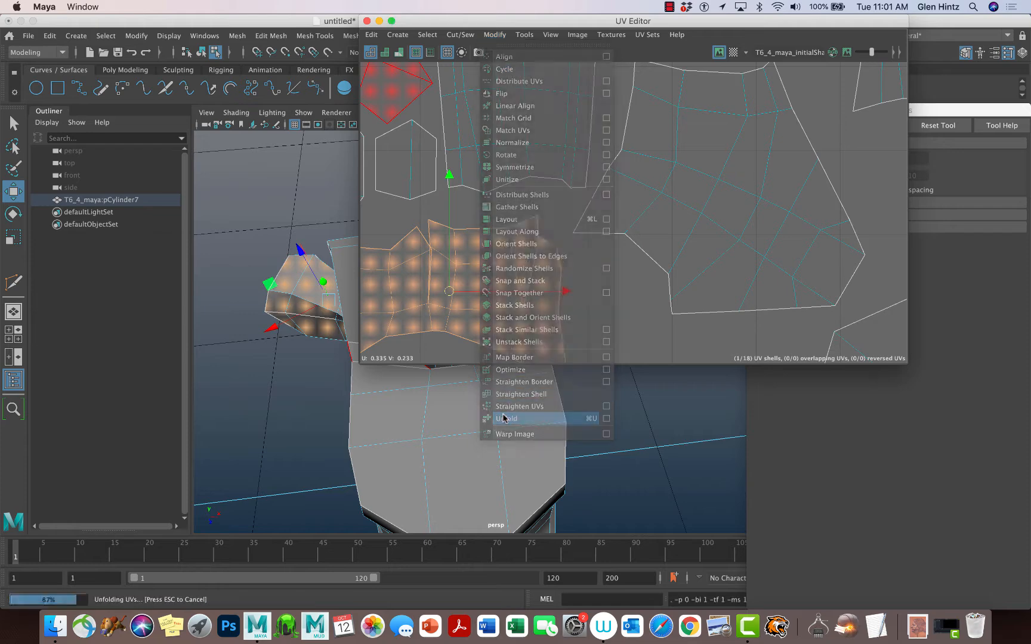
# - Close the right-hand slit in the ear's UV shell by applying Move and Sew to its two edge segments
pyautogui.moveTo(553, 281); pyautogui.dragTo(535, 242, button='right')
pyautogui.click(529, 276)
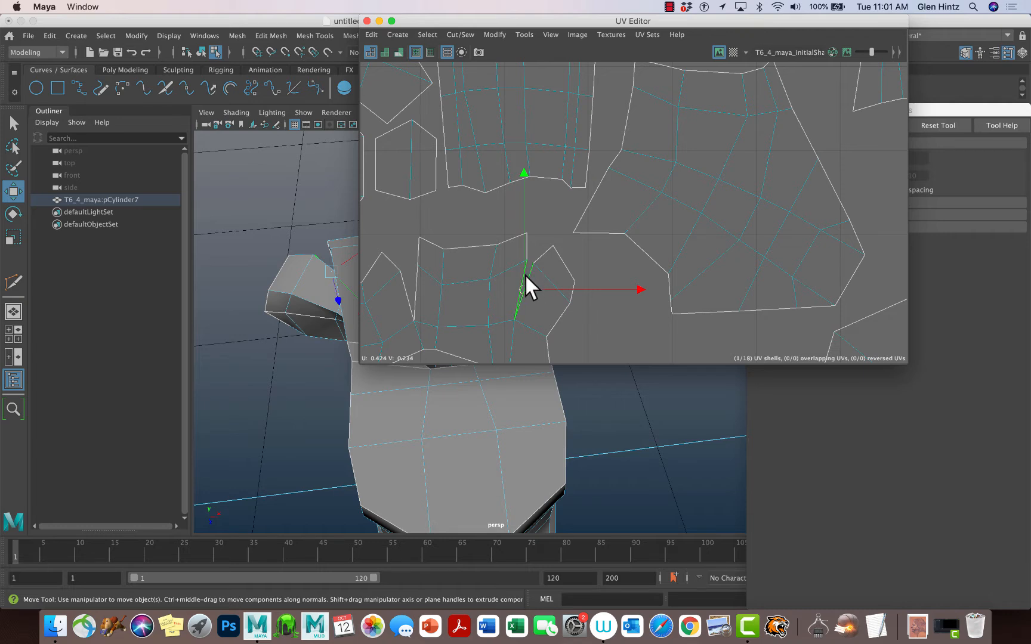
pyautogui.click(372, 35)
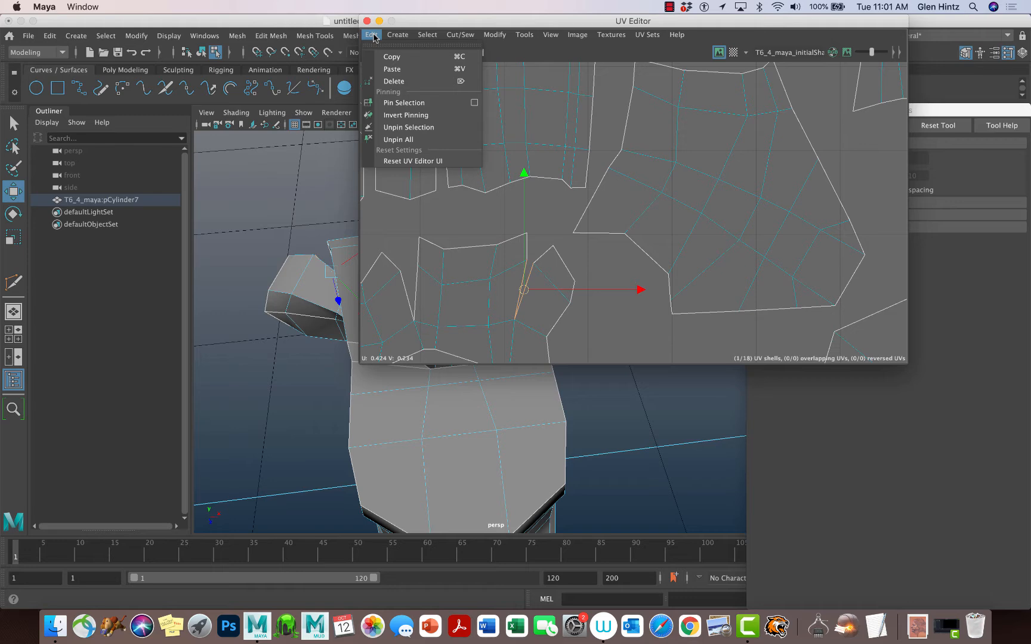
pyautogui.moveTo(427, 35)
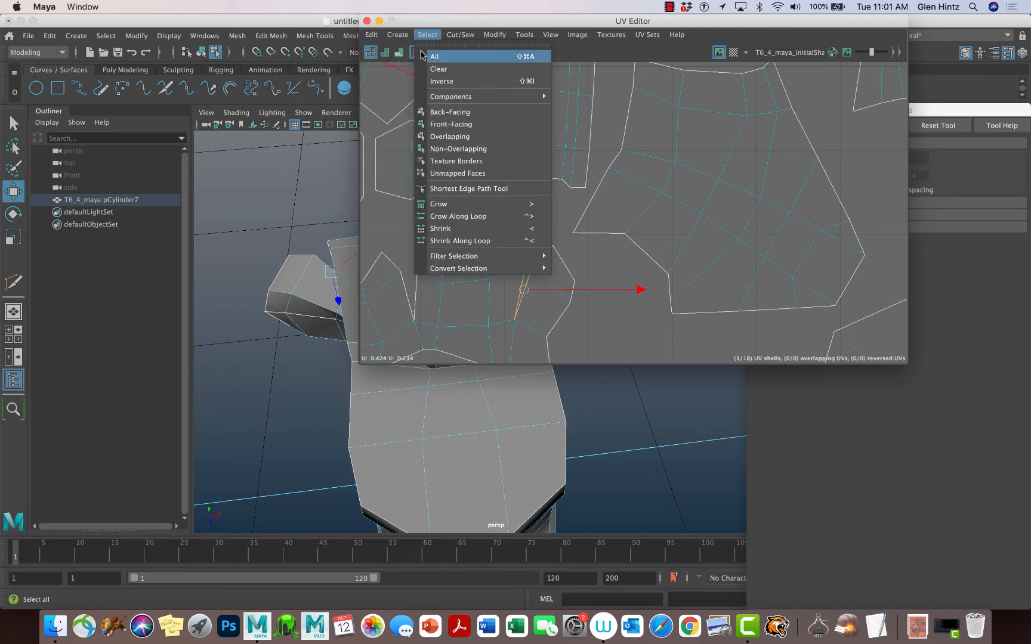
pyautogui.moveTo(716, 20); pyautogui.dragTo(769, 69)
pyautogui.click(512, 86)
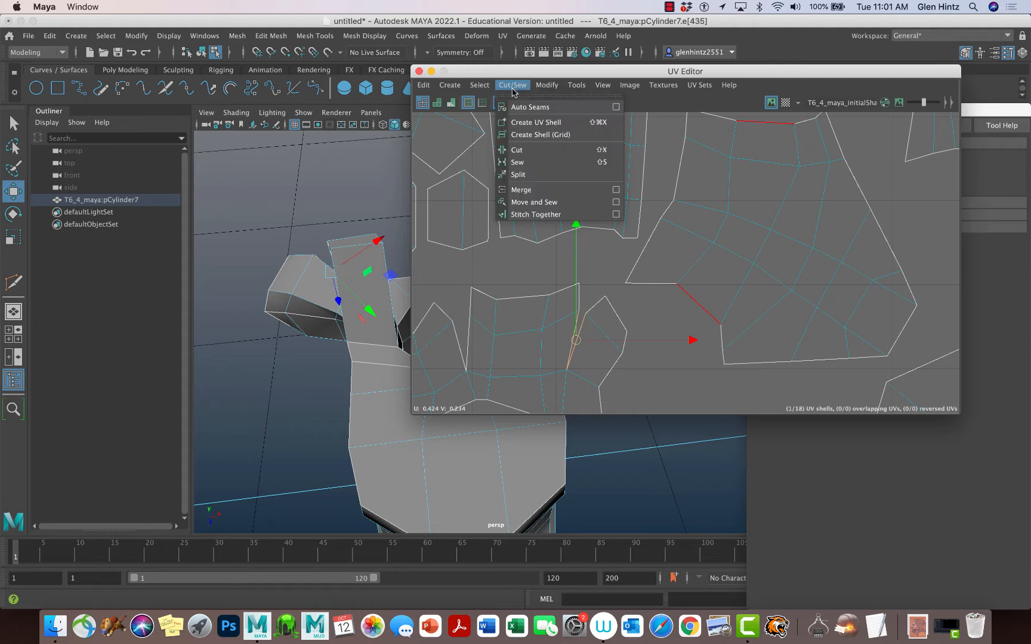
pyautogui.click(517, 203)
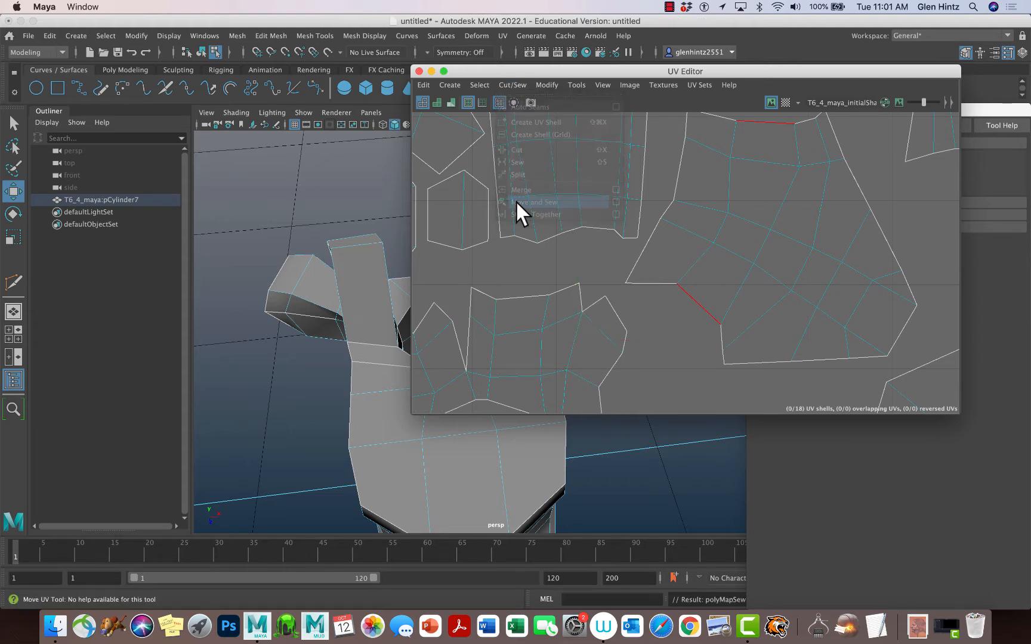
pyautogui.click(593, 298)
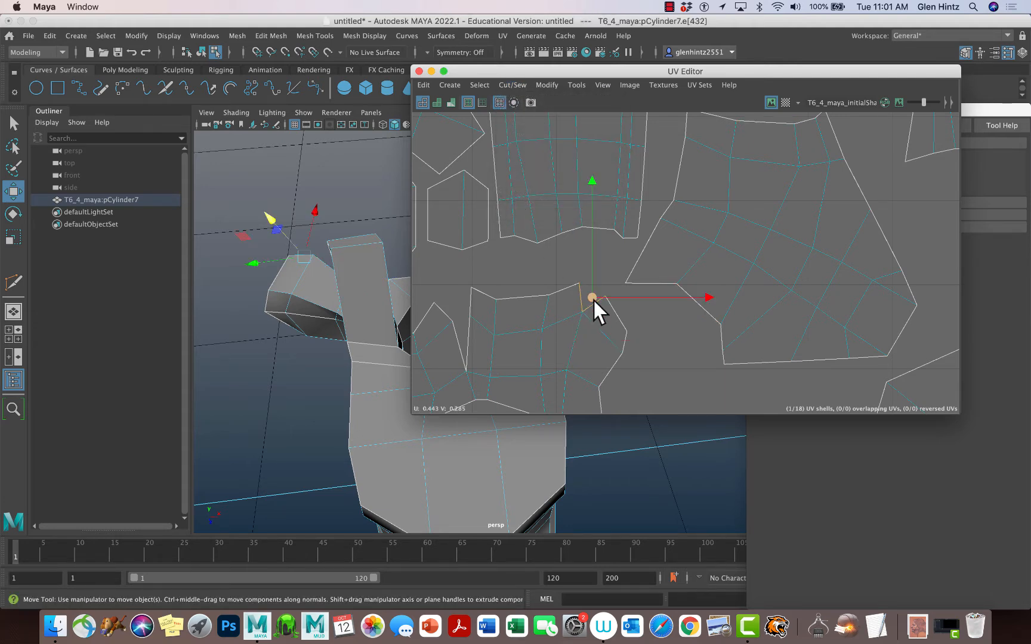
pyautogui.press('g')
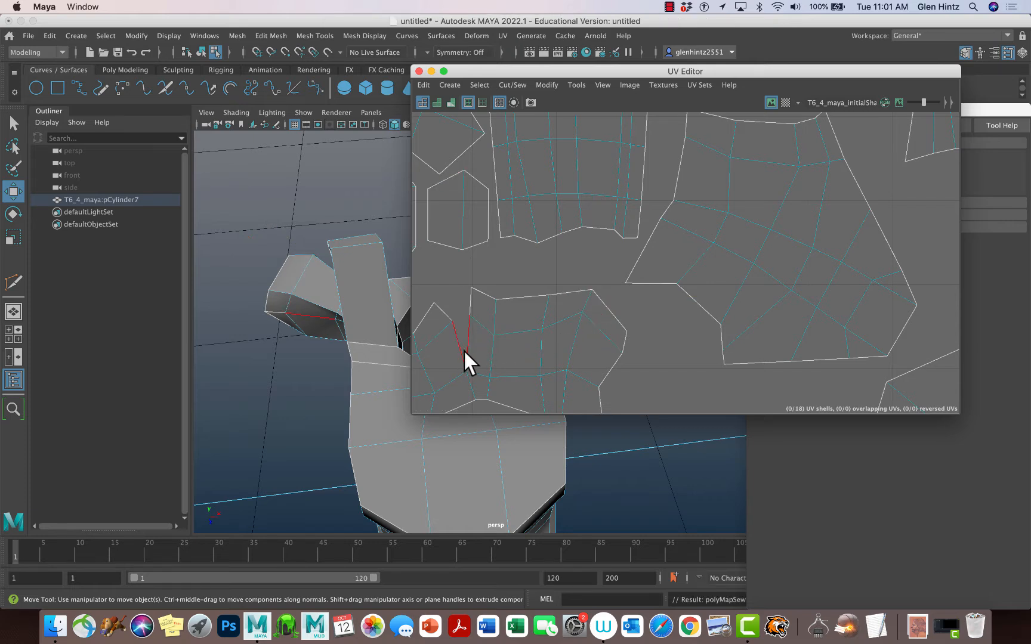
# - Close the left-hand slit in the ear's UV shell by sewing both of its edge segments
pyautogui.click(463, 349)
pyautogui.press('g')
pyautogui.click(446, 308)
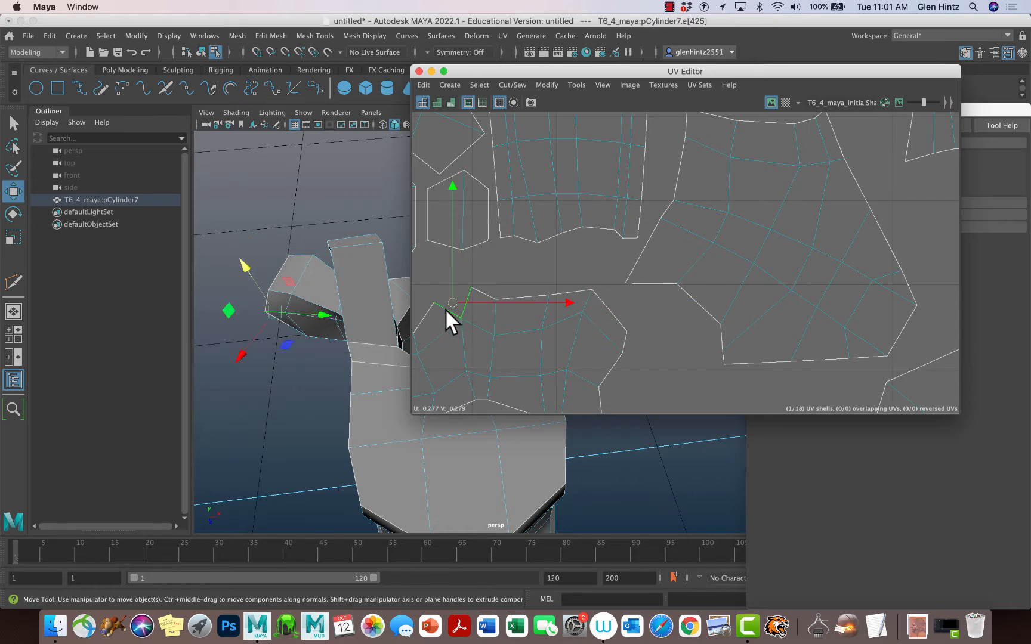
pyautogui.press('g')
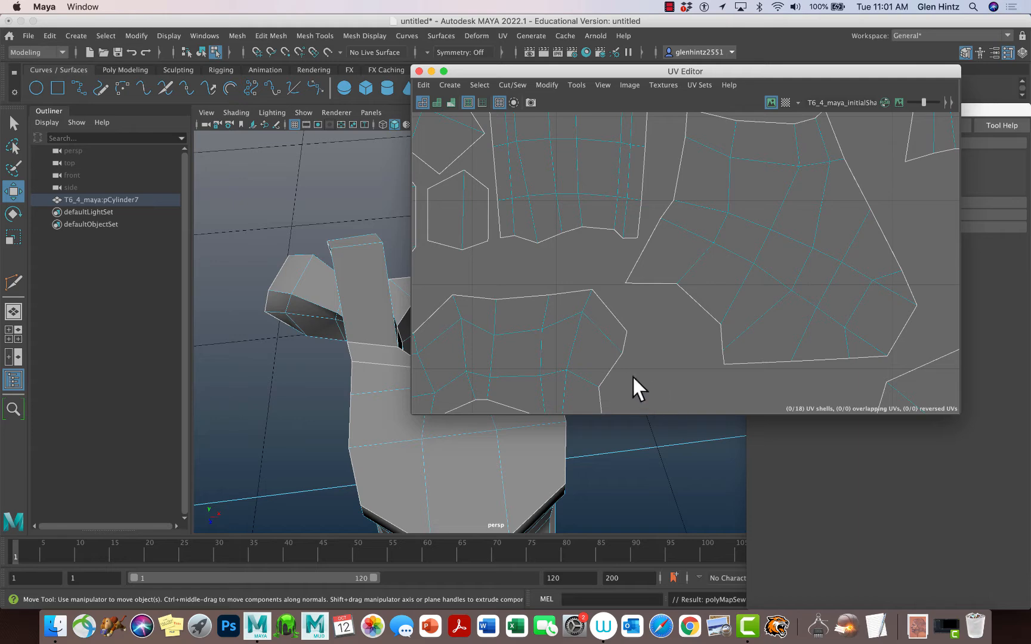
# - Sew the notch edge of the small UV shell in the lower-left corner of the UV tile
pyautogui.keyDown('alt'); pyautogui.moveTo(602, 360); pyautogui.dragTo(656, 255, button='middle'); pyautogui.keyUp('alt')
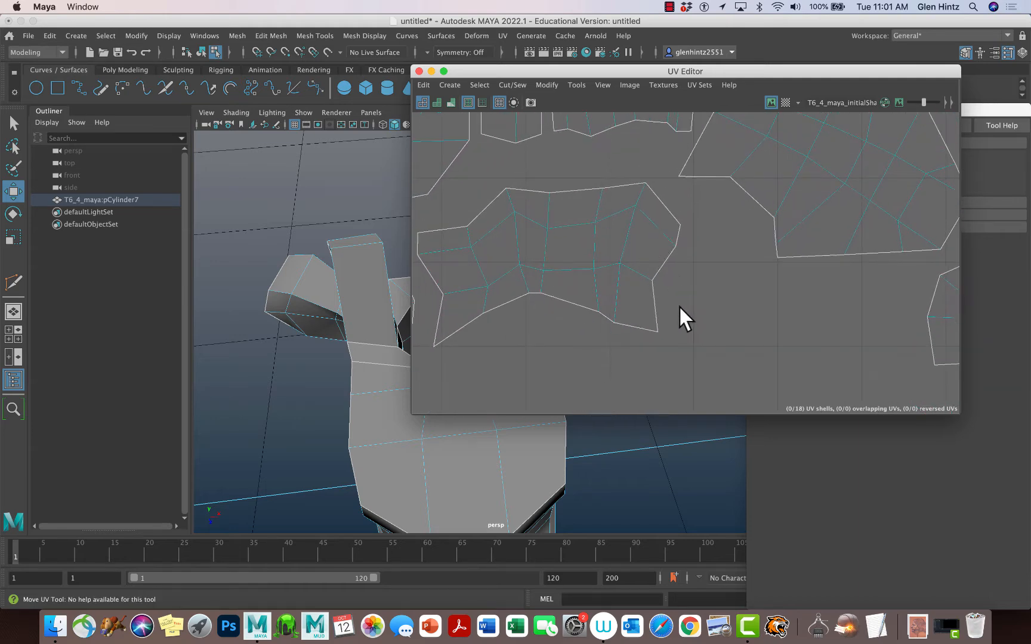
pyautogui.keyDown('alt'); pyautogui.moveTo(734, 324); pyautogui.dragTo(522, 285, button='right'); pyautogui.keyUp('alt')
pyautogui.keyDown('alt'); pyautogui.moveTo(685, 292); pyautogui.dragTo(740, 345, button='middle'); pyautogui.keyUp('alt')
pyautogui.keyDown('alt'); pyautogui.moveTo(740, 346); pyautogui.dragTo(606, 313, button='right'); pyautogui.keyUp('alt')
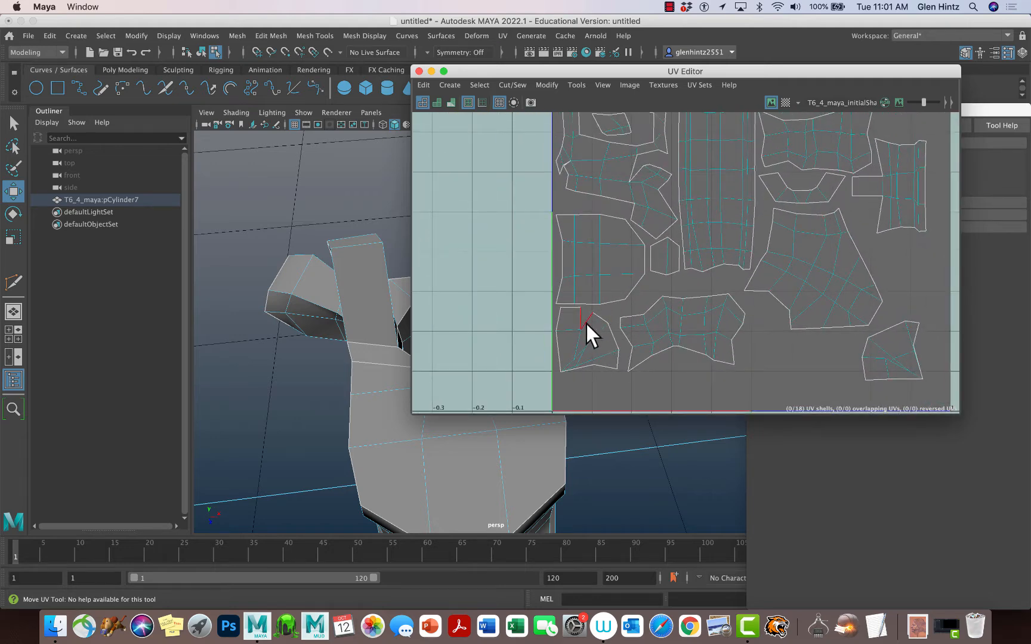
pyautogui.click(583, 320)
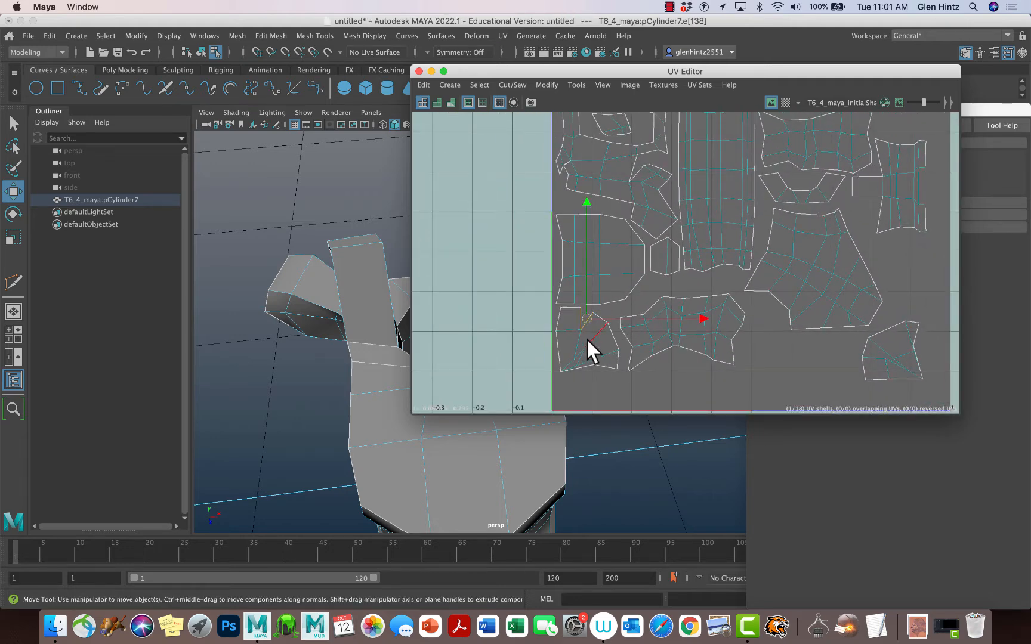
pyautogui.hotkey('shift', 's')
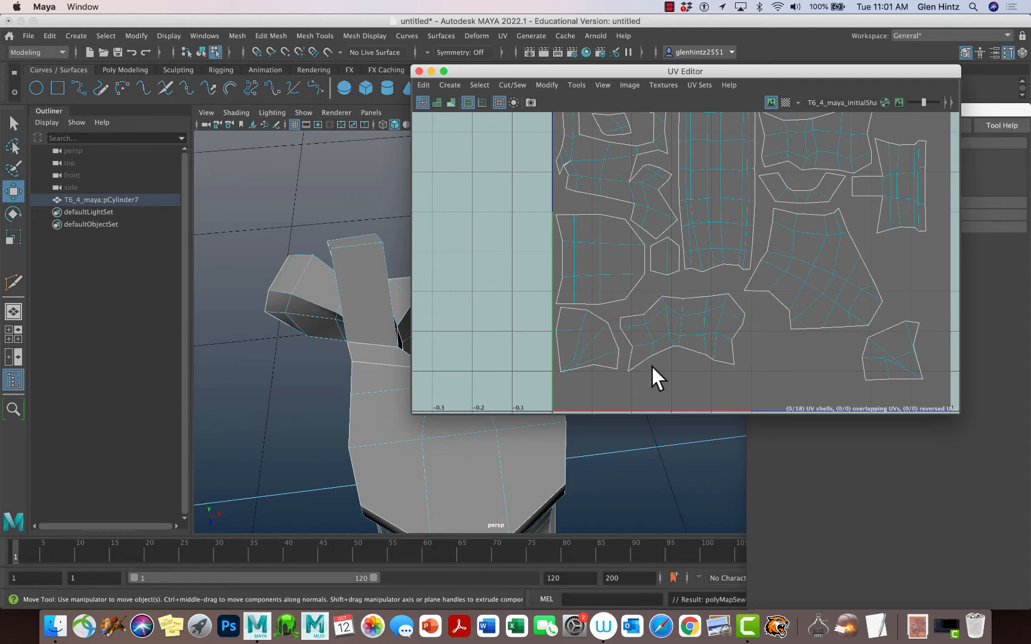
# - Bring the whole UV layout into view and turn on Dim for the UV Editor's image
pyautogui.keyDown('alt'); pyautogui.moveTo(798, 365); pyautogui.dragTo(794, 397, button='middle'); pyautogui.keyUp('alt')
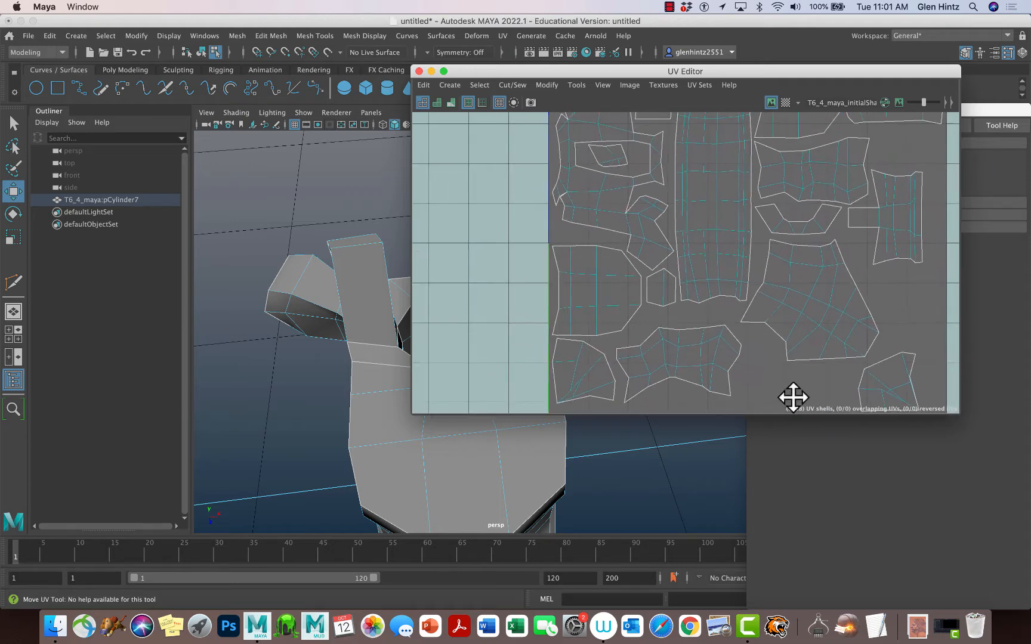
pyautogui.keyDown('alt'); pyautogui.moveTo(738, 301); pyautogui.dragTo(741, 360, button='middle'); pyautogui.keyUp('alt')
pyautogui.keyDown('ctrl'); pyautogui.rightClick(740, 357); pyautogui.keyUp('ctrl')
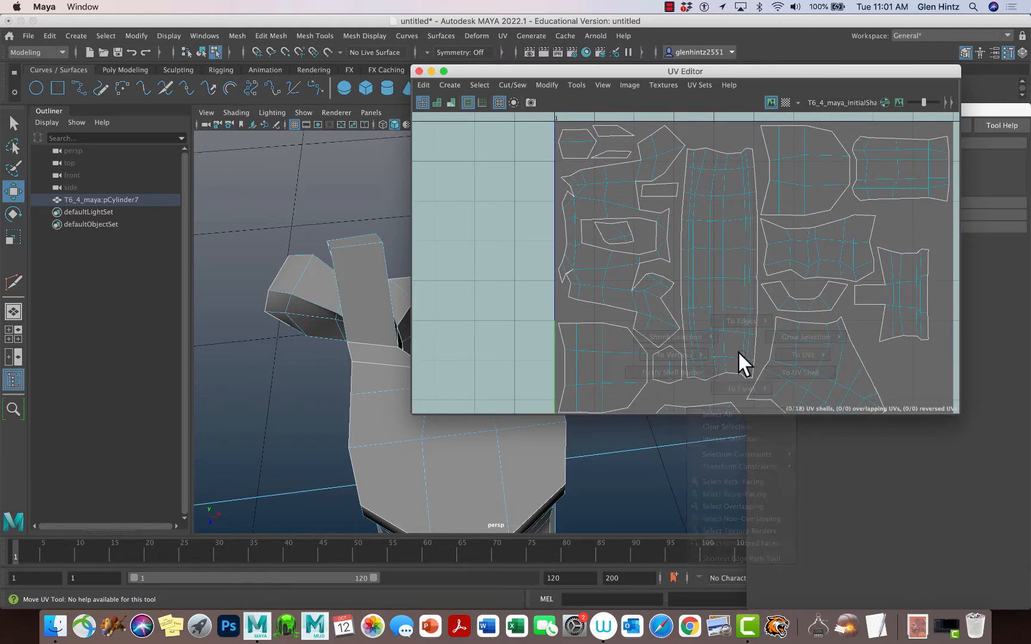
pyautogui.keyDown('alt'); pyautogui.moveTo(738, 351); pyautogui.dragTo(399, 225, button='right'); pyautogui.keyUp('alt')
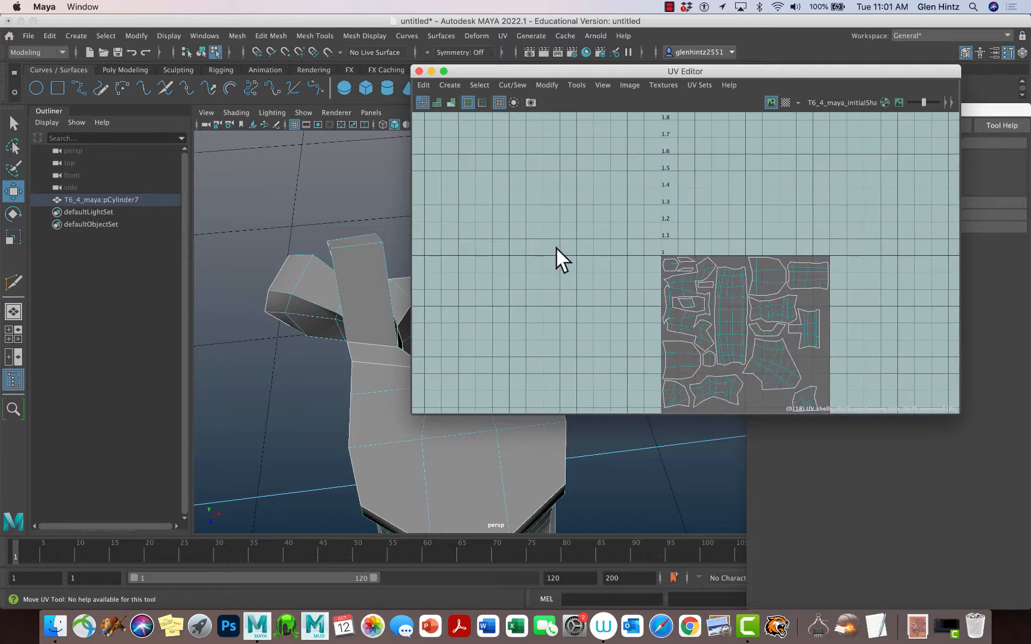
pyautogui.click(630, 86)
pyautogui.click(640, 122)
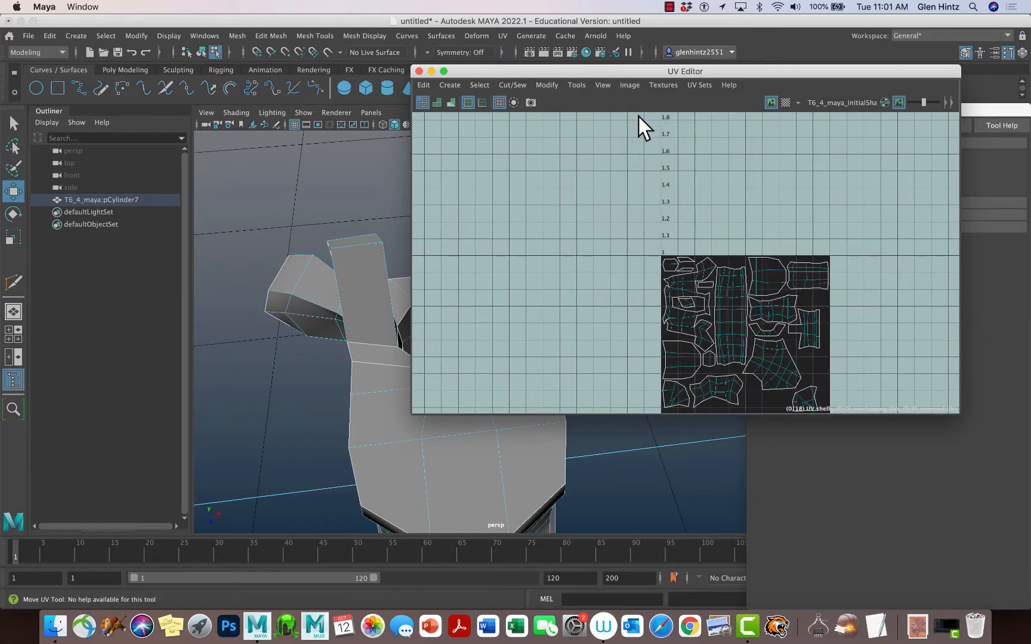
# - Hide the texture image in the UV Editor and display it again
pyautogui.moveTo(632, 71); pyautogui.dragTo(513, 24)
pyautogui.click(510, 38)
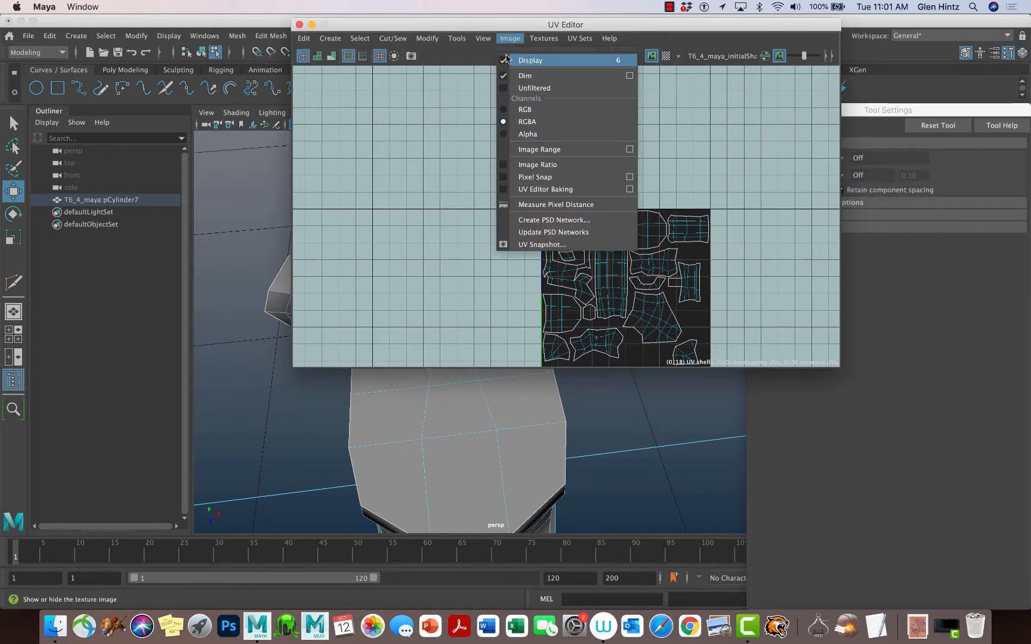
pyautogui.click(501, 61)
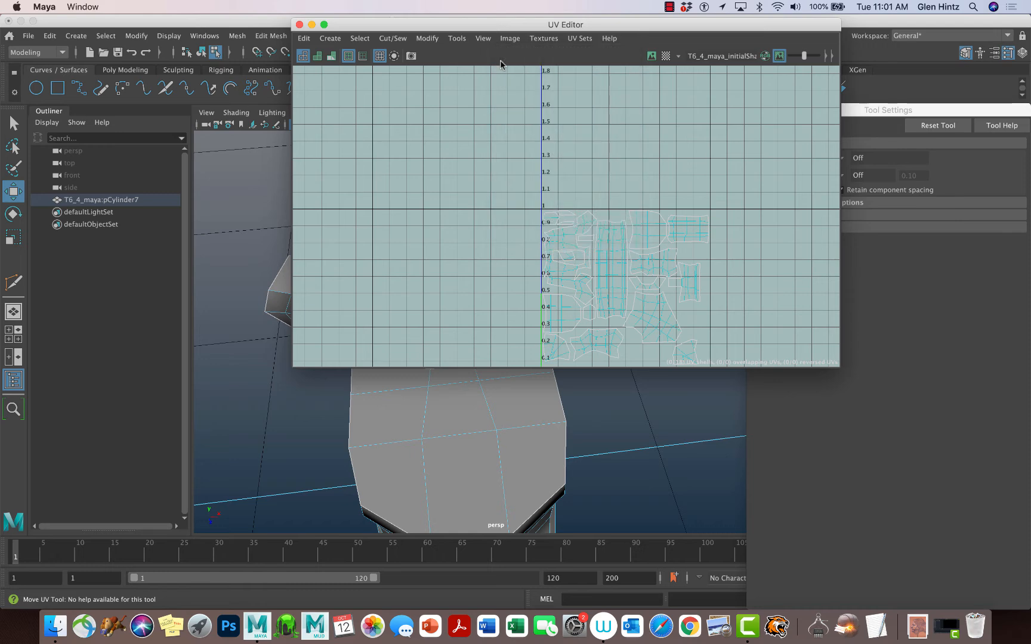
pyautogui.click(510, 38)
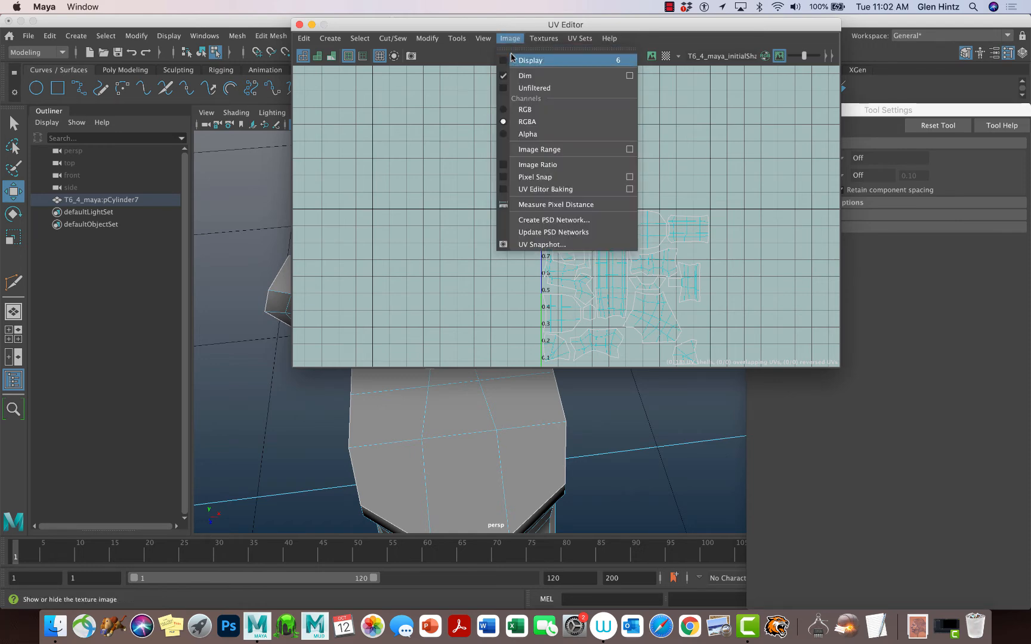
pyautogui.click(502, 60)
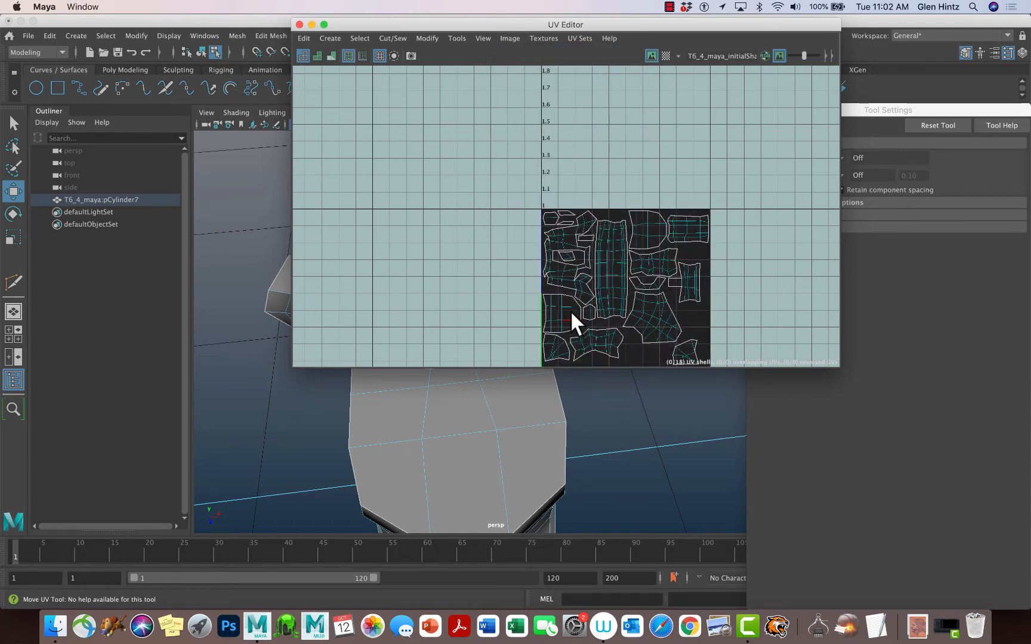
# - Move the tall central UV shell out of the UV tile into the empty space on its left
pyautogui.moveTo(615, 286); pyautogui.dragTo(561, 272, button='right')
pyautogui.click(613, 277)
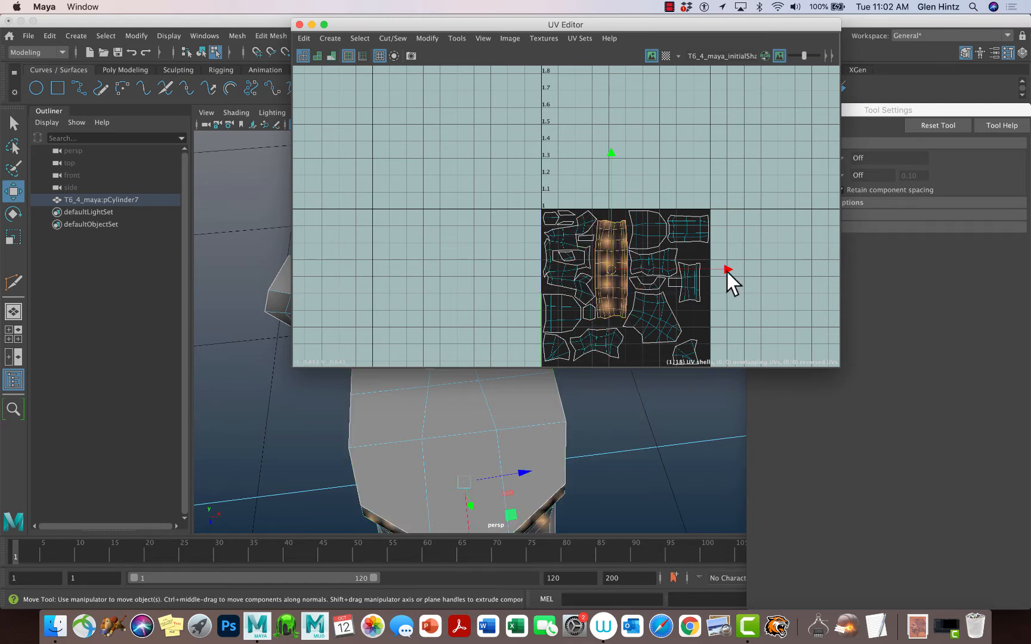
pyautogui.moveTo(726, 271); pyautogui.dragTo(561, 236)
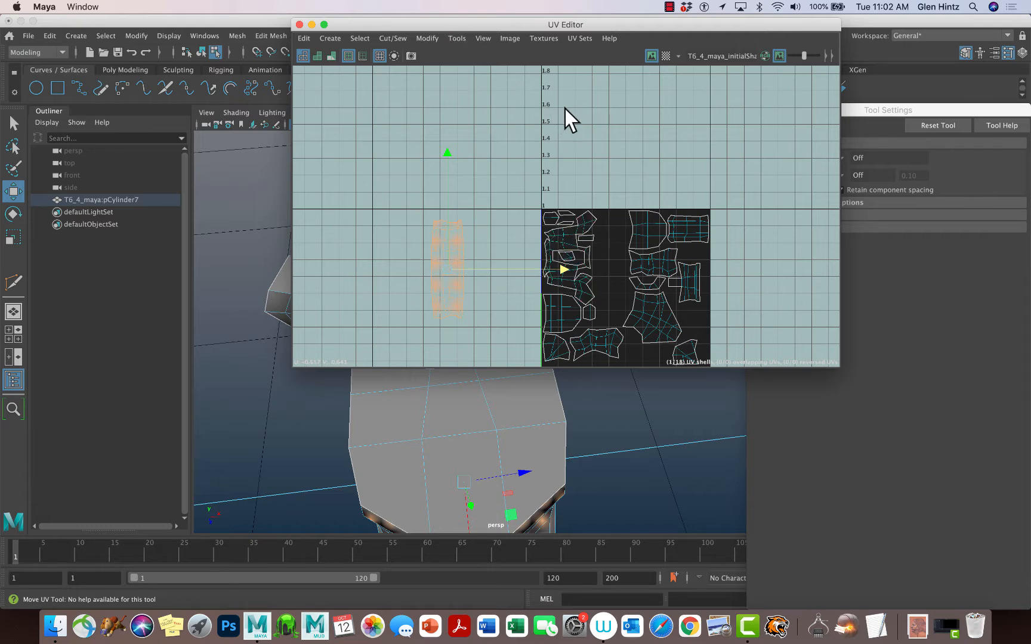
pyautogui.click(669, 8)
pyautogui.click(676, 34)
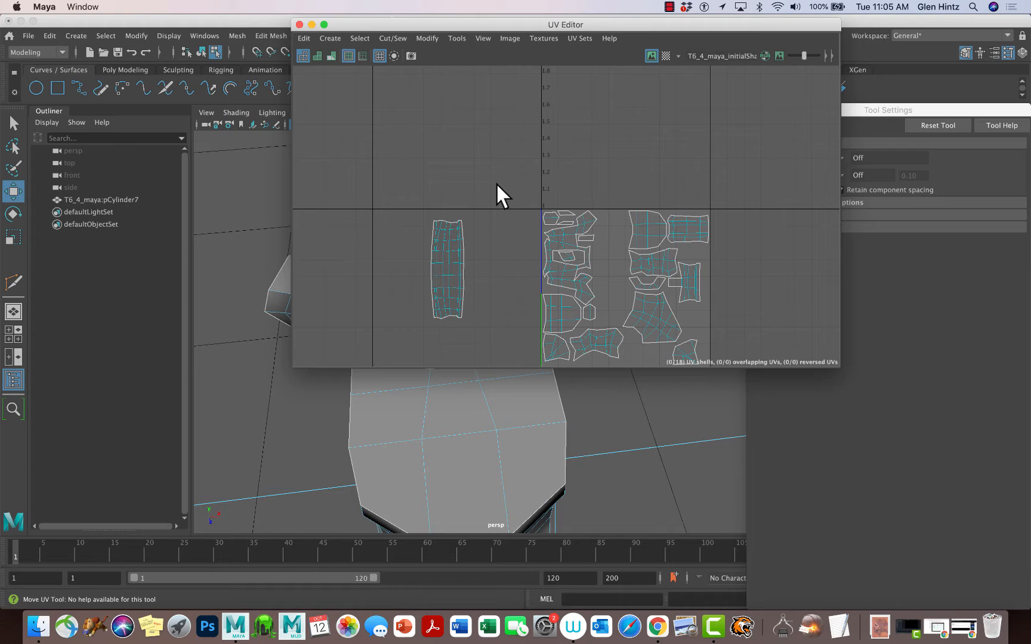
# - Cycle the background colours of the viewport and UV Editor until both are dark grey
pyautogui.press('alt')
pyautogui.hotkey('alt', 'b')
pyautogui.hotkey('alt', 'b')
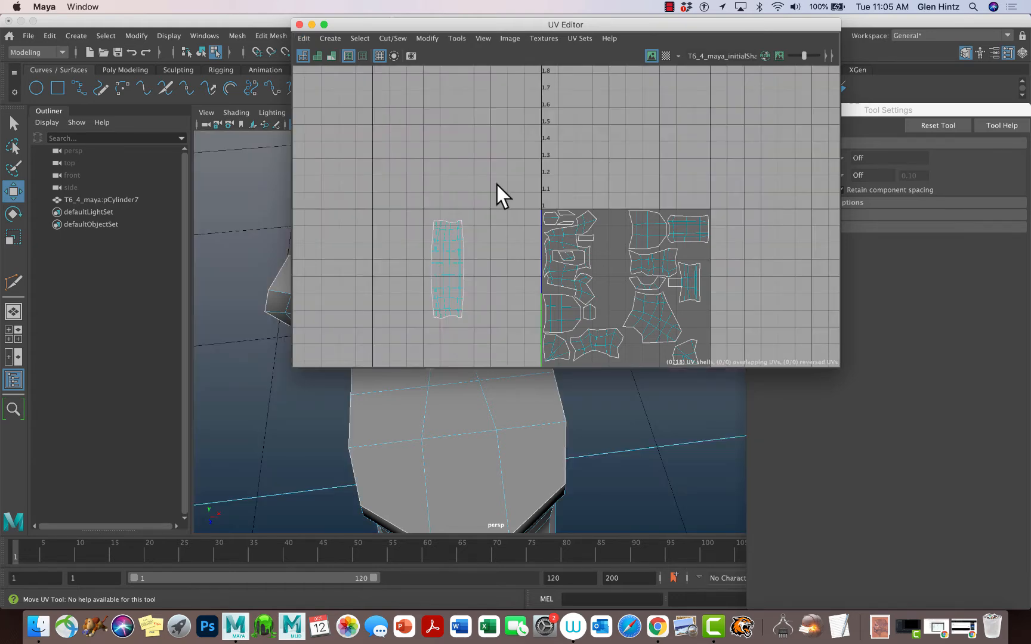
pyautogui.hotkey('alt', 'b')
pyautogui.hotkey('alt', 'b')
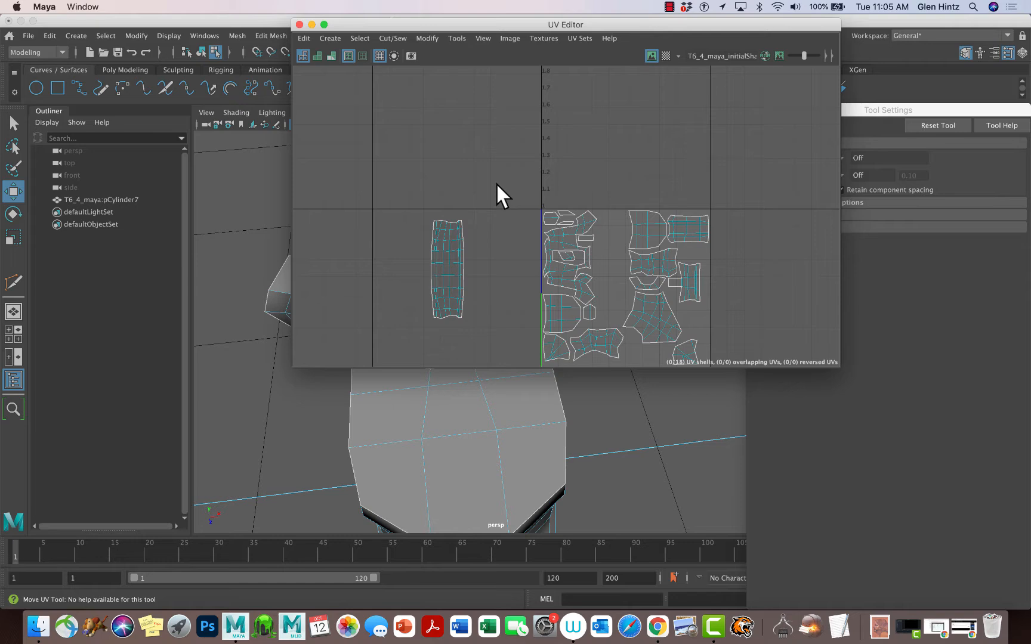
pyautogui.hotkey('alt', 'b')
pyautogui.hotkey('alt', 'b')
pyautogui.hotkey('alt', 'b')
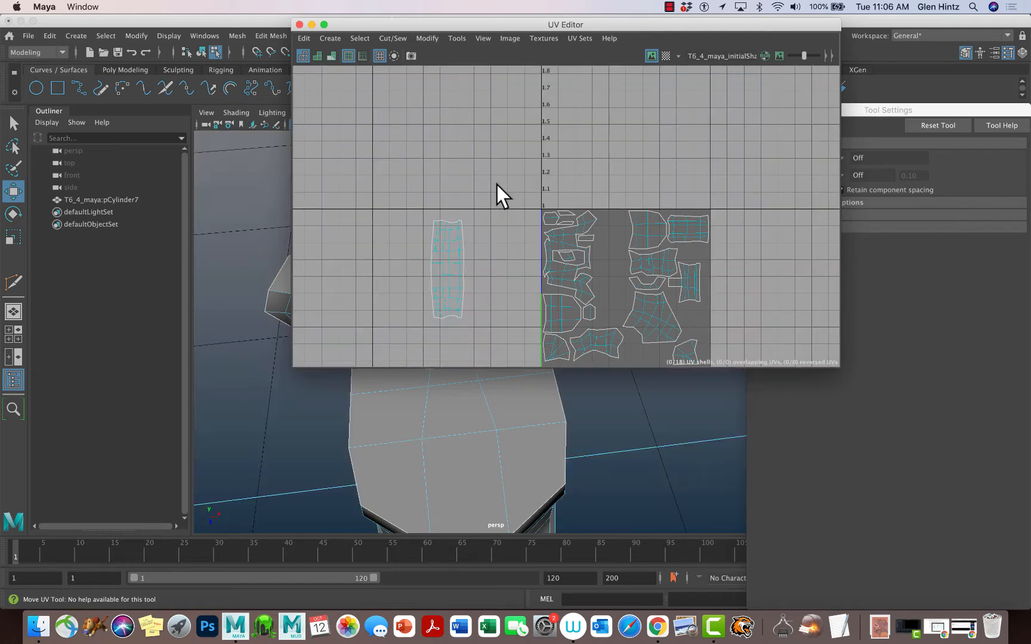
pyautogui.hotkey('alt', 'b')
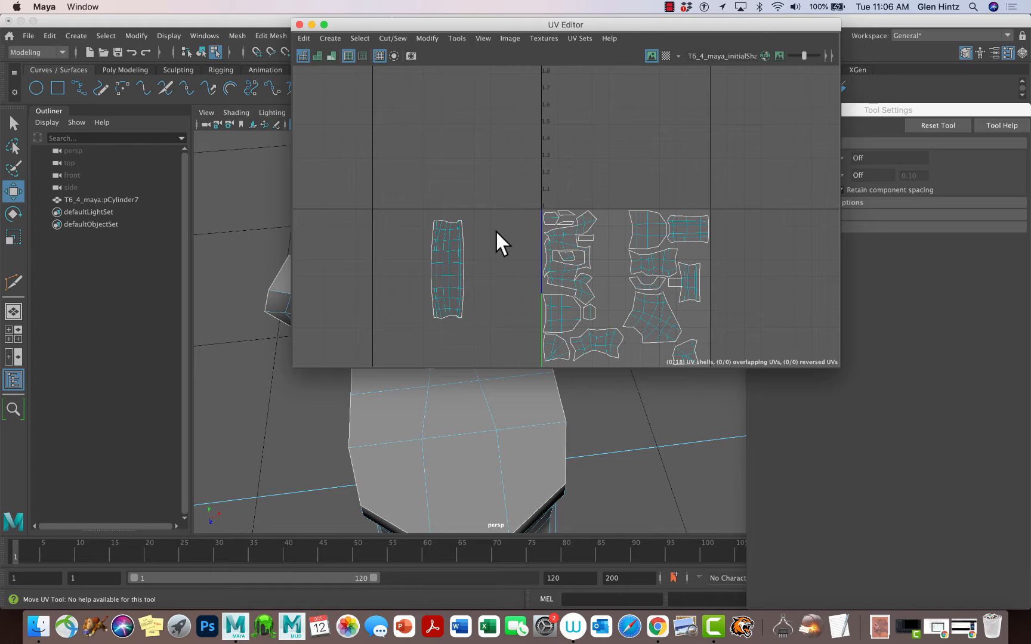
# - Select the tall UV shell and examine which faces of the head it covers, with the UV Editor moved aside
pyautogui.click(444, 272)
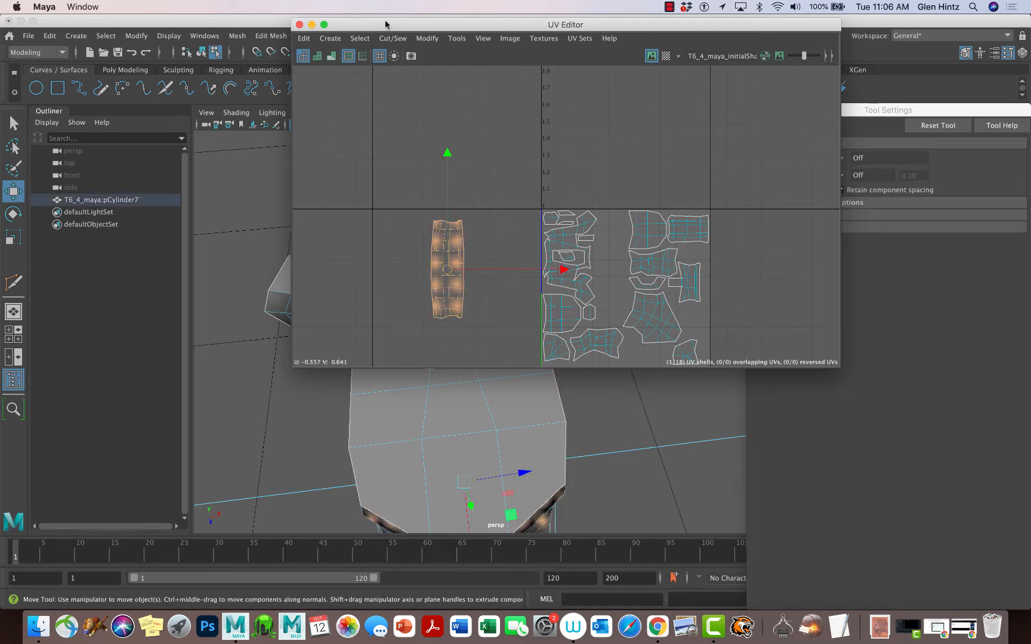
pyautogui.moveTo(387, 25); pyautogui.dragTo(588, 27)
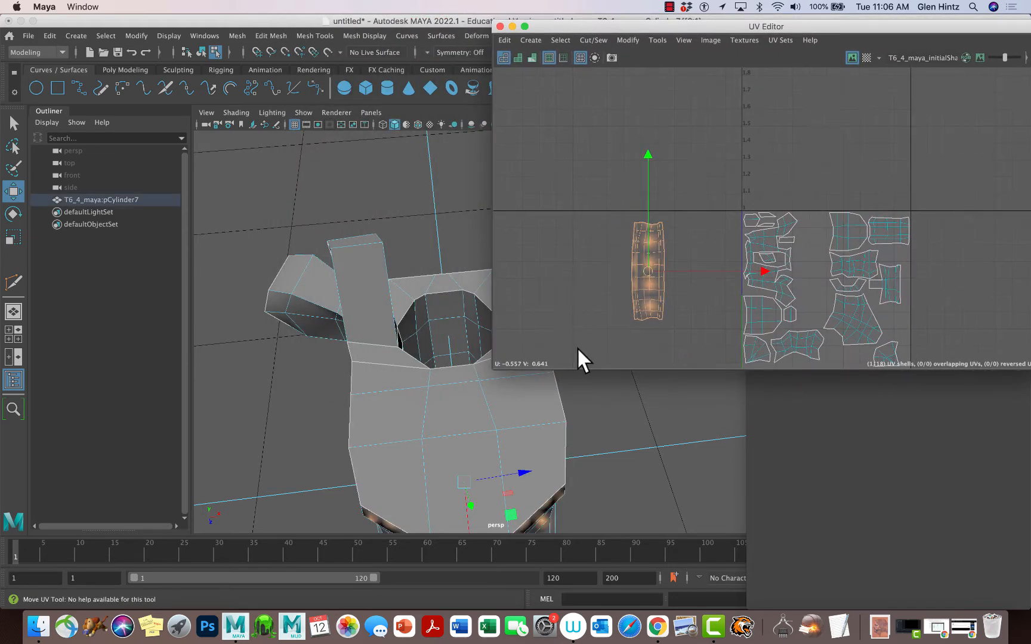
pyautogui.keyDown('alt'); pyautogui.moveTo(428, 327); pyautogui.dragTo(311, 166, button='middle'); pyautogui.keyUp('alt')
pyautogui.moveTo(357, 279)
pyautogui.keyDown('alt'); pyautogui.mouseDown()
pyautogui.moveTo(345, 247)
pyautogui.moveTo(404, 265)
pyautogui.moveTo(338, 258)
pyautogui.moveTo(369, 266)
pyautogui.mouseUp(); pyautogui.keyUp('alt')
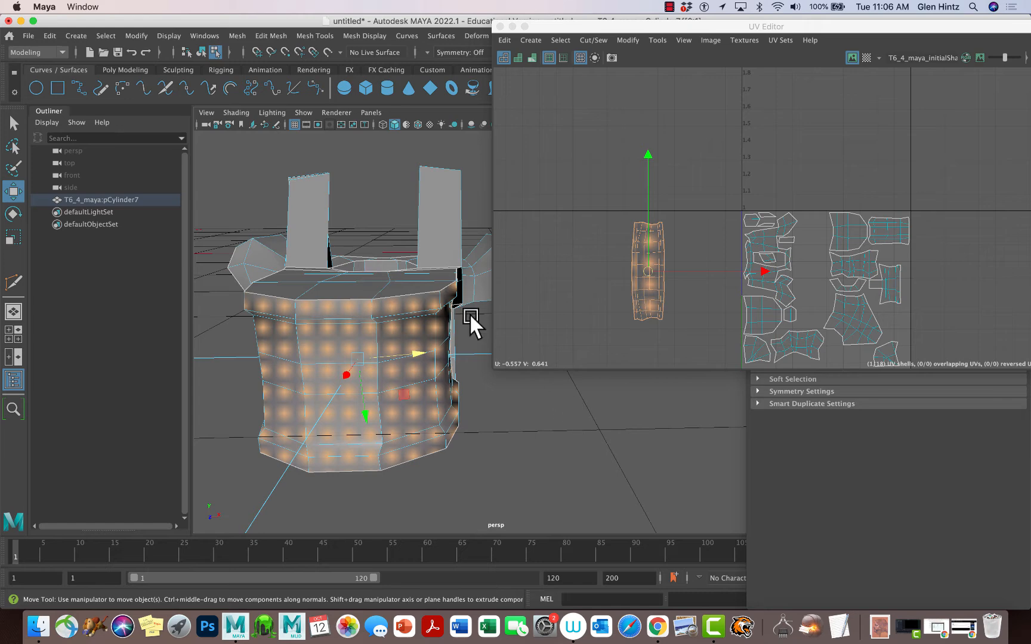
pyautogui.moveTo(390, 220)
pyautogui.keyDown('alt'); pyautogui.mouseDown(button='right')
pyautogui.moveTo(361, 212)
pyautogui.moveTo(410, 219)
pyautogui.moveTo(403, 212)
pyautogui.mouseUp(button='right'); pyautogui.keyUp('alt')
pyautogui.keyDown('alt'); pyautogui.moveTo(400, 210); pyautogui.dragTo(319, 180, button='middle'); pyautogui.keyUp('alt')
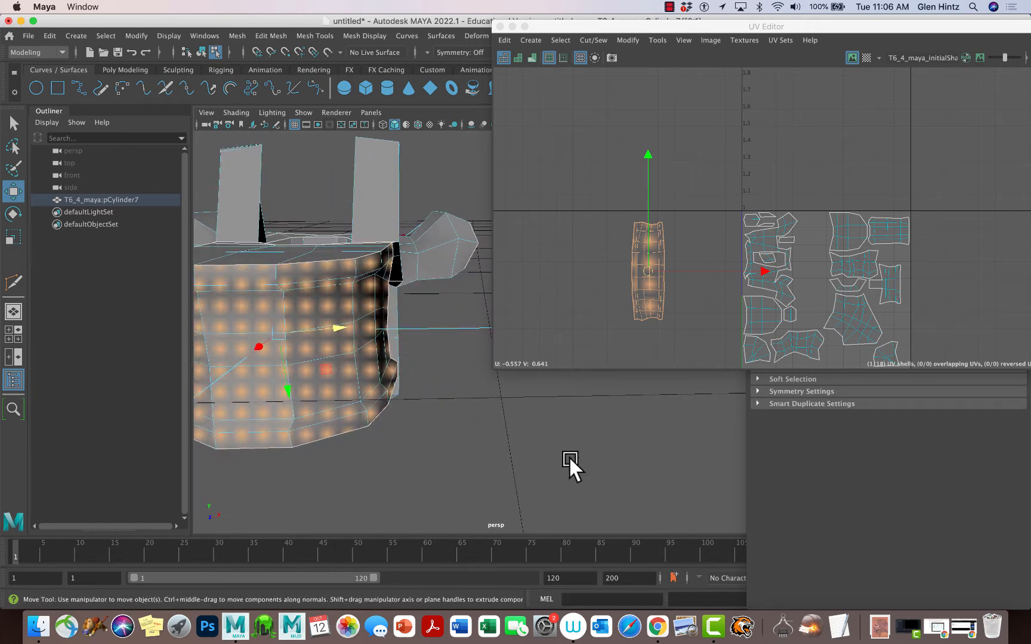
# - Select the rounded UV shell at the UV tile's left edge and examine where it adjoins the tall shell on the head
pyautogui.click(761, 322)
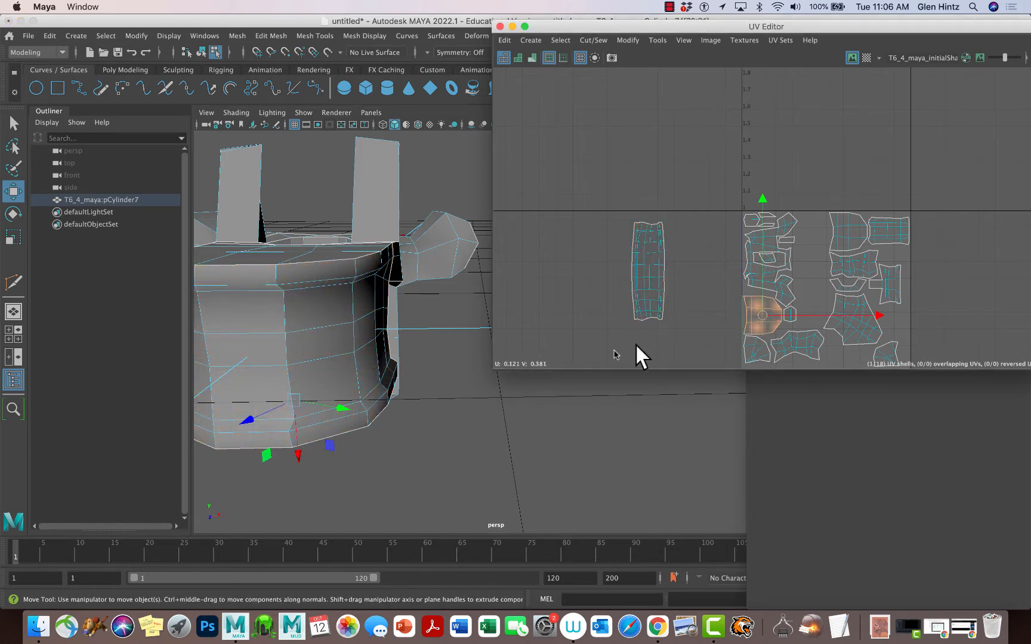
pyautogui.moveTo(366, 396)
pyautogui.keyDown('alt'); pyautogui.mouseDown()
pyautogui.moveTo(360, 346)
pyautogui.moveTo(368, 400)
pyautogui.mouseUp(); pyautogui.keyUp('alt')
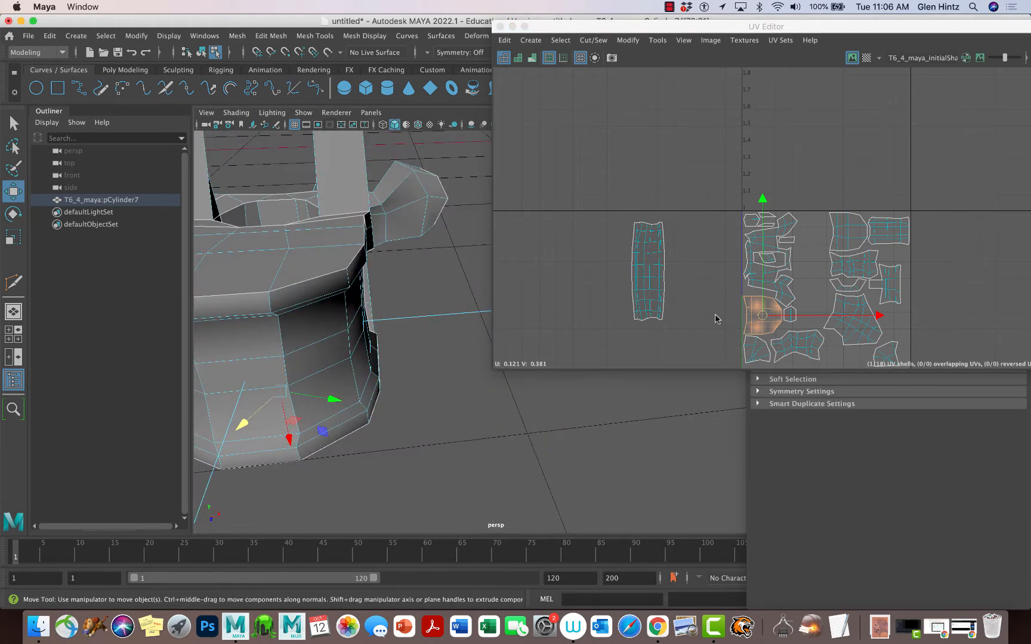
pyautogui.scroll(2, 706, 305)
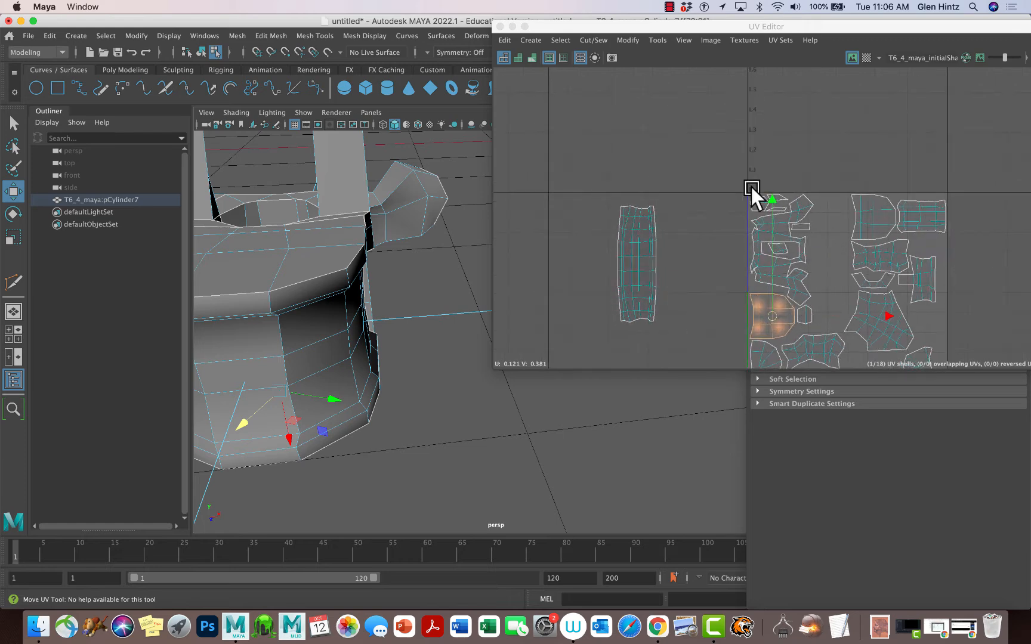
pyautogui.moveTo(664, 28); pyautogui.dragTo(569, 27)
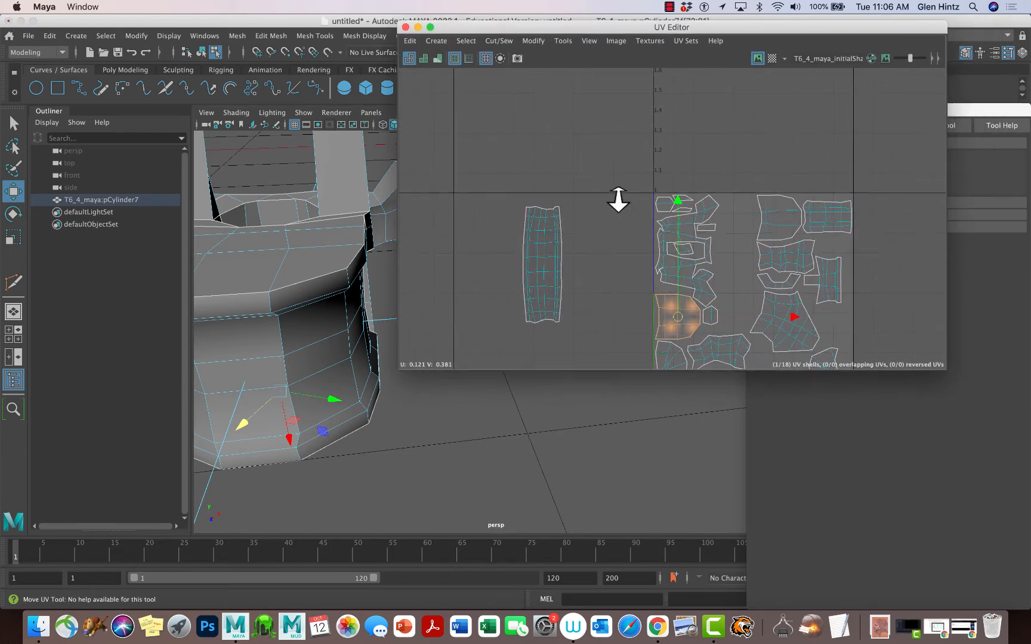
pyautogui.scroll(1, 617, 200)
pyautogui.keyDown('alt'); pyautogui.moveTo(694, 205); pyautogui.dragTo(658, 124, button='middle'); pyautogui.keyUp('alt')
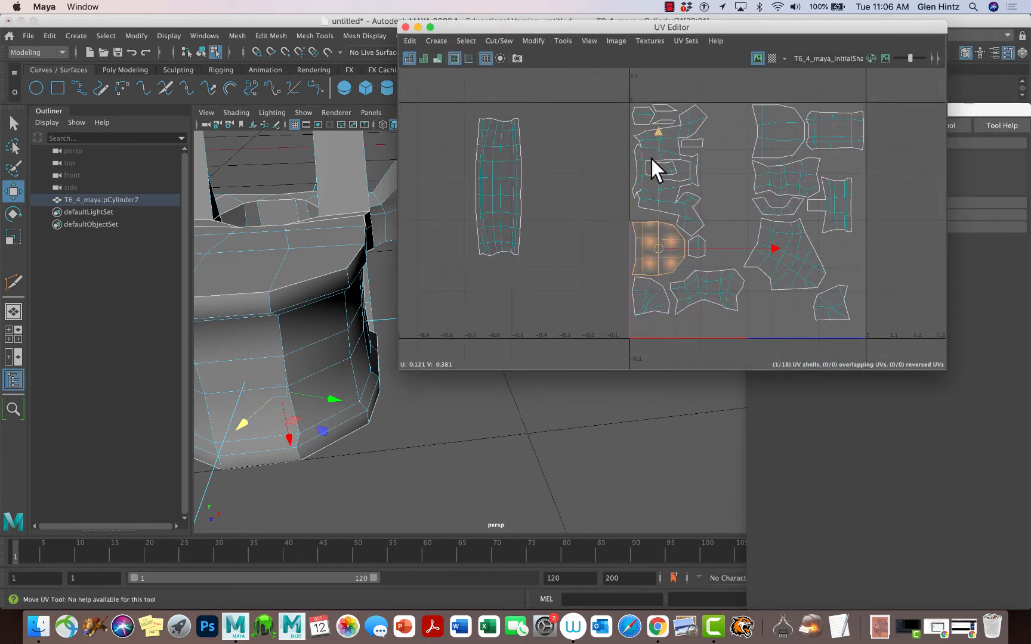
pyautogui.keyDown('alt'); pyautogui.moveTo(274, 225); pyautogui.dragTo(261, 291); pyautogui.keyUp('alt')
pyautogui.keyDown('alt'); pyautogui.moveTo(269, 285); pyautogui.dragTo(299, 447, button='middle'); pyautogui.keyUp('alt')
pyautogui.keyDown('alt'); pyautogui.moveTo(301, 277); pyautogui.dragTo(300, 278); pyautogui.keyUp('alt')
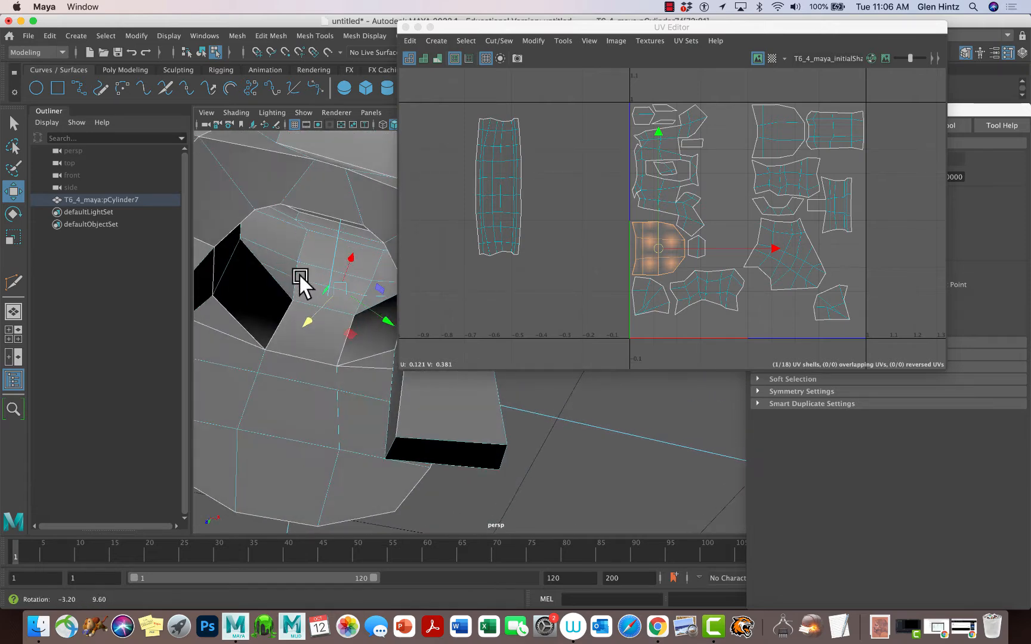
pyautogui.keyDown('alt'); pyautogui.moveTo(356, 319); pyautogui.dragTo(340, 300); pyautogui.keyUp('alt')
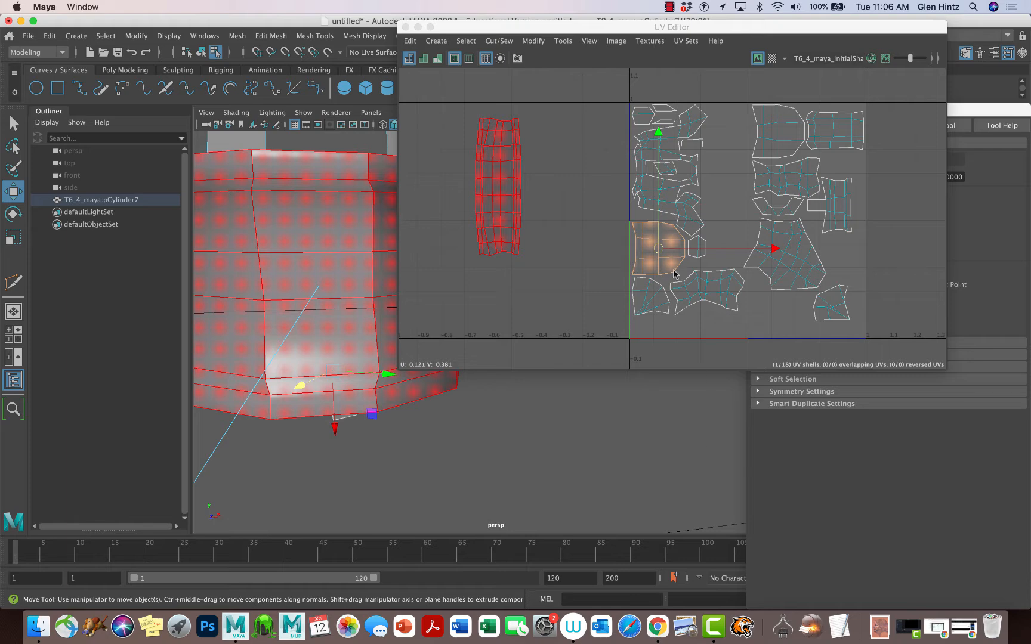
# - Attach the rounded shell to the tall UV shell by applying Move and Sew to its curved border edges
pyautogui.moveTo(674, 272); pyautogui.dragTo(677, 239, button='right')
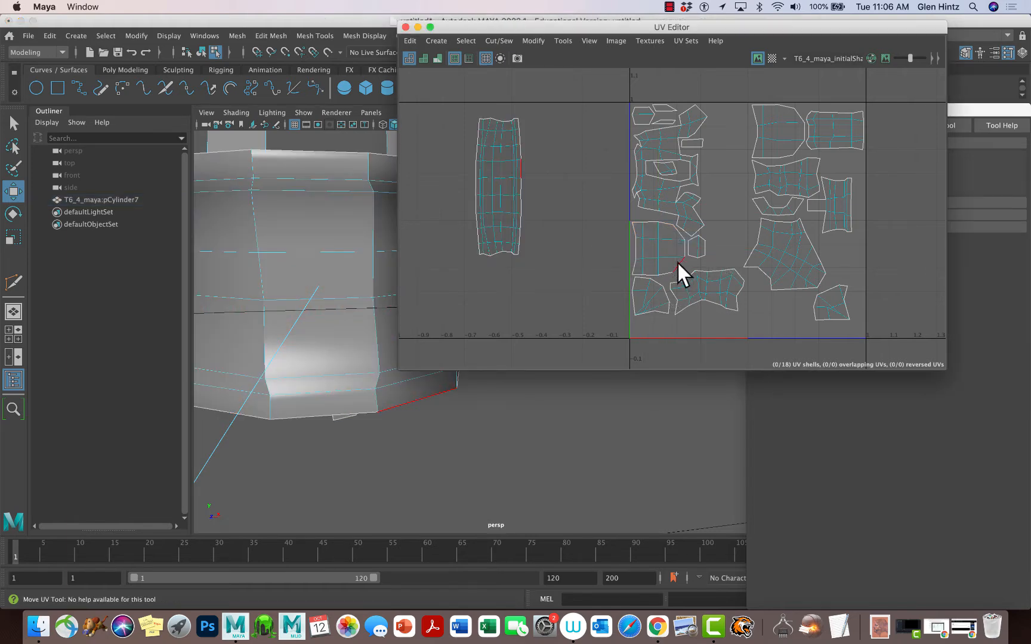
pyautogui.click(677, 262)
pyautogui.click(683, 246)
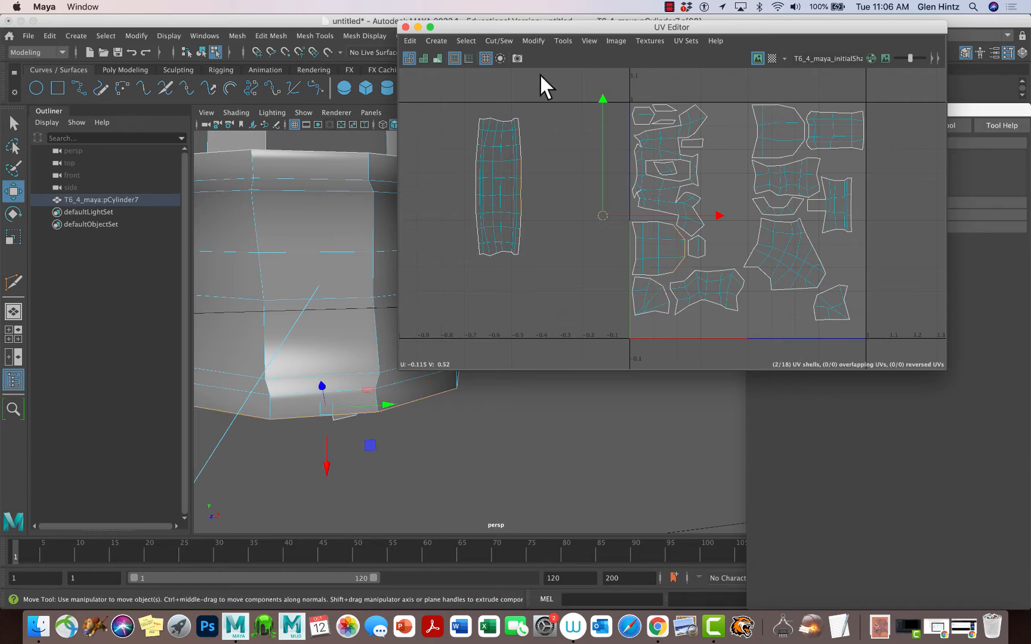
pyautogui.click(534, 41)
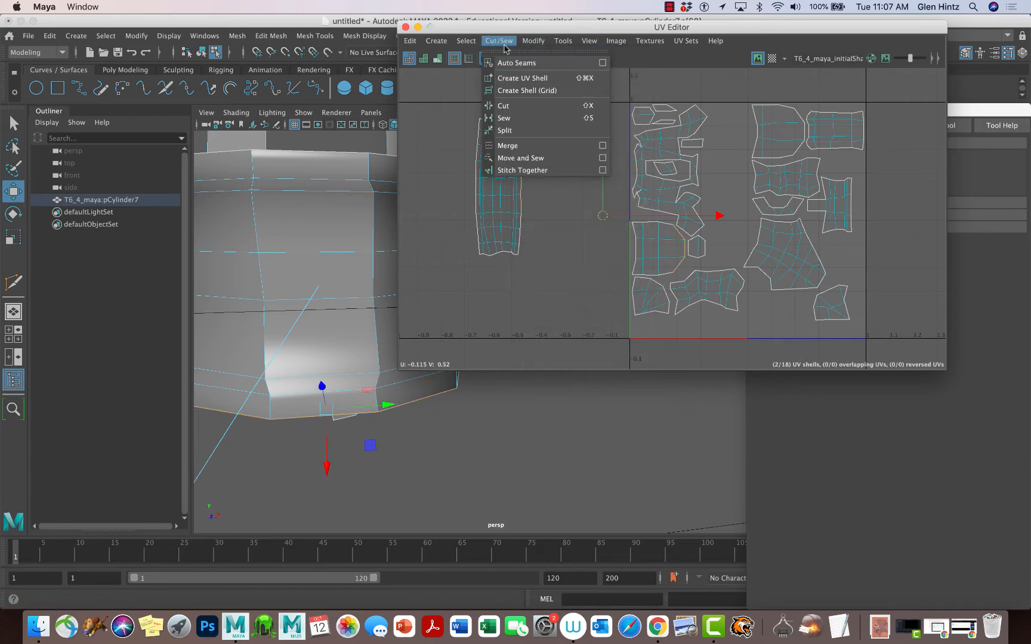
pyautogui.click(507, 157)
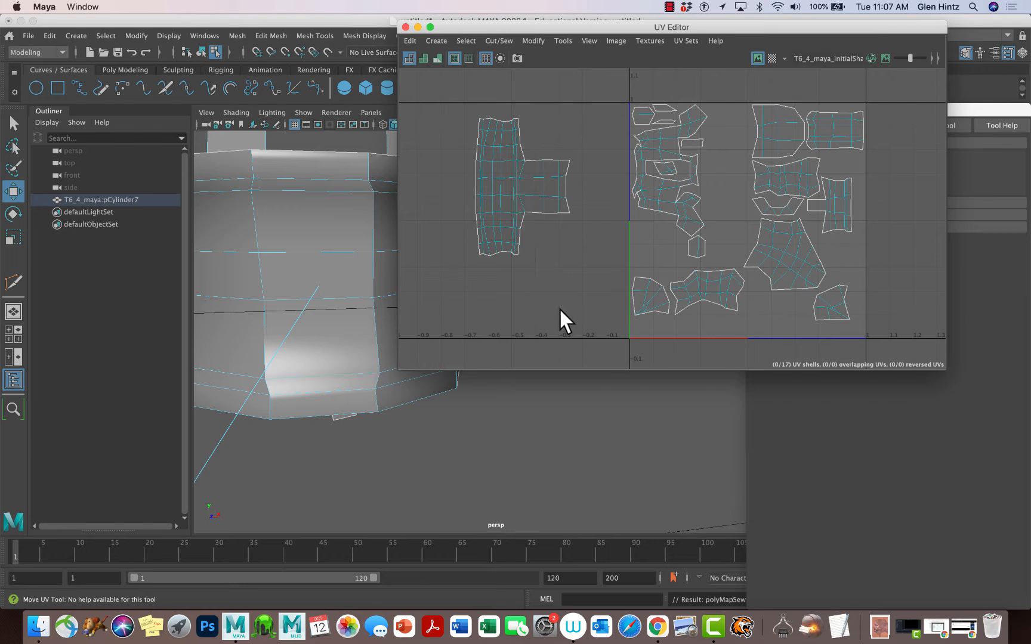
# - Sew the open notch edges above and below the attached piece on the tall UV shell's right side
pyautogui.click(531, 159)
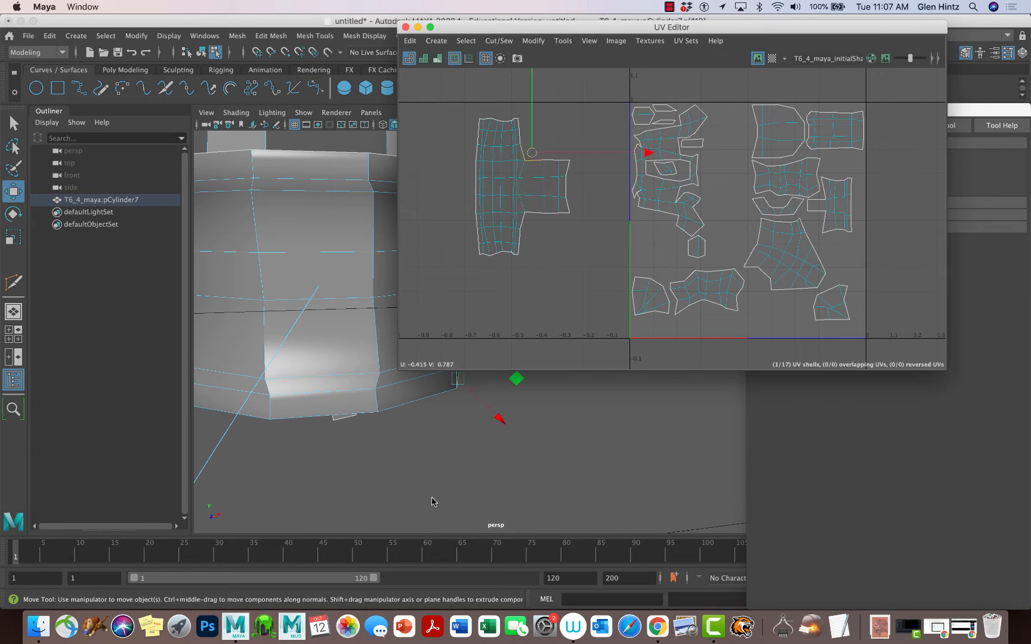
pyautogui.keyDown('alt'); pyautogui.moveTo(430, 499); pyautogui.dragTo(333, 462, button='right'); pyautogui.keyUp('alt')
pyautogui.keyDown('alt'); pyautogui.moveTo(334, 466); pyautogui.dragTo(300, 459); pyautogui.keyUp('alt')
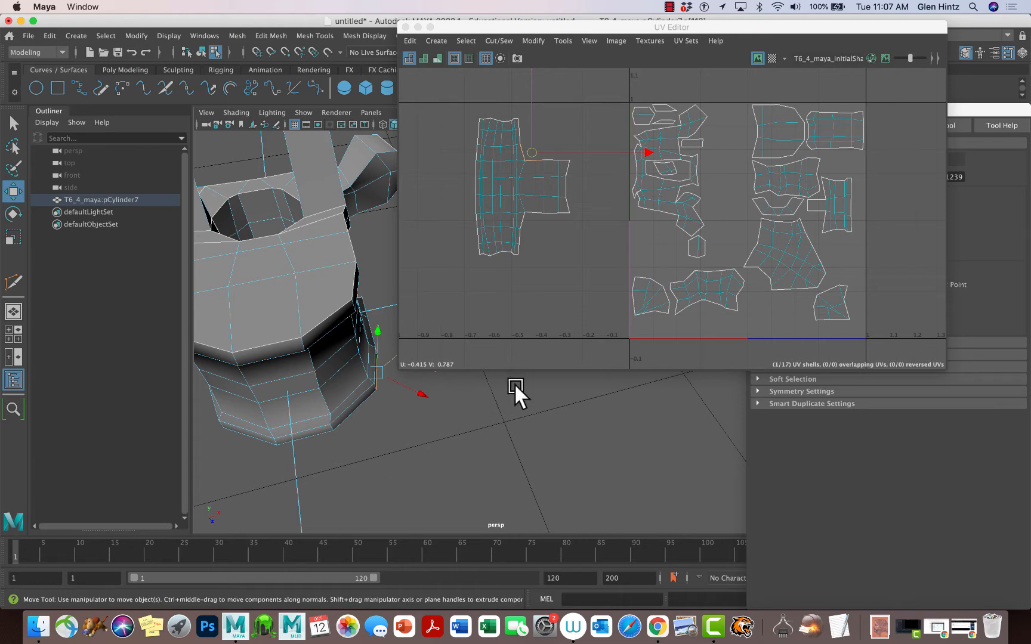
pyautogui.hotkey('shift', 's')
pyautogui.click(523, 221)
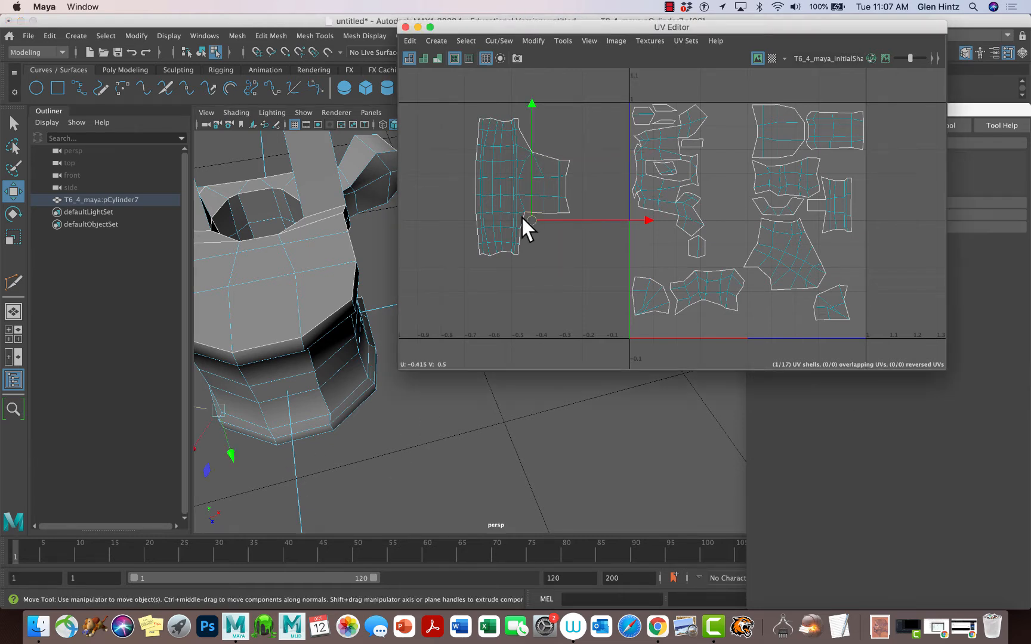
pyautogui.hotkey('shift', 's')
pyautogui.click(525, 228)
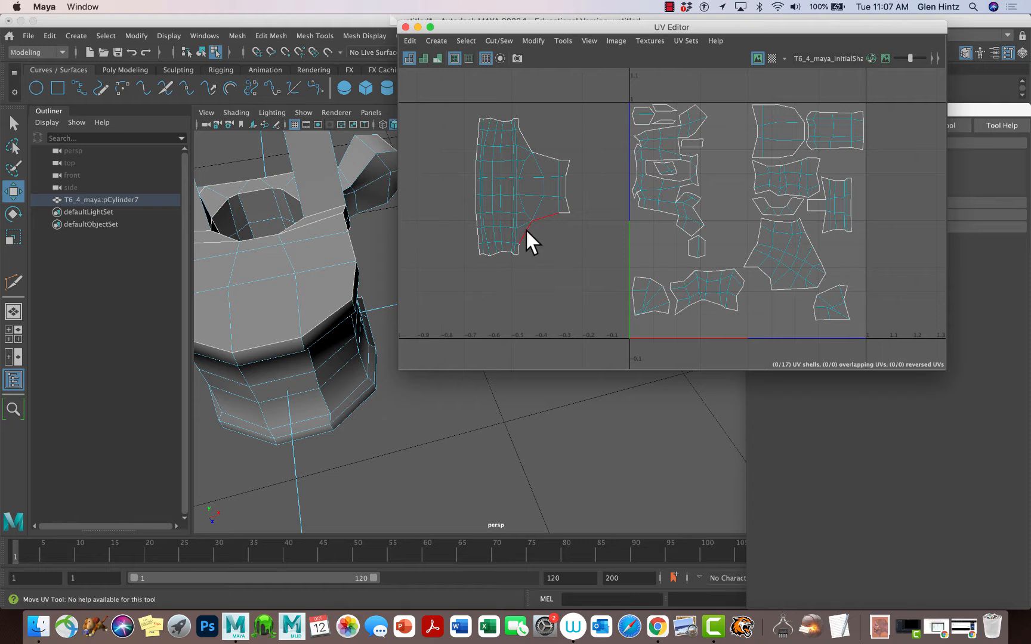
pyautogui.hotkey('shift', 's')
pyautogui.click(527, 144)
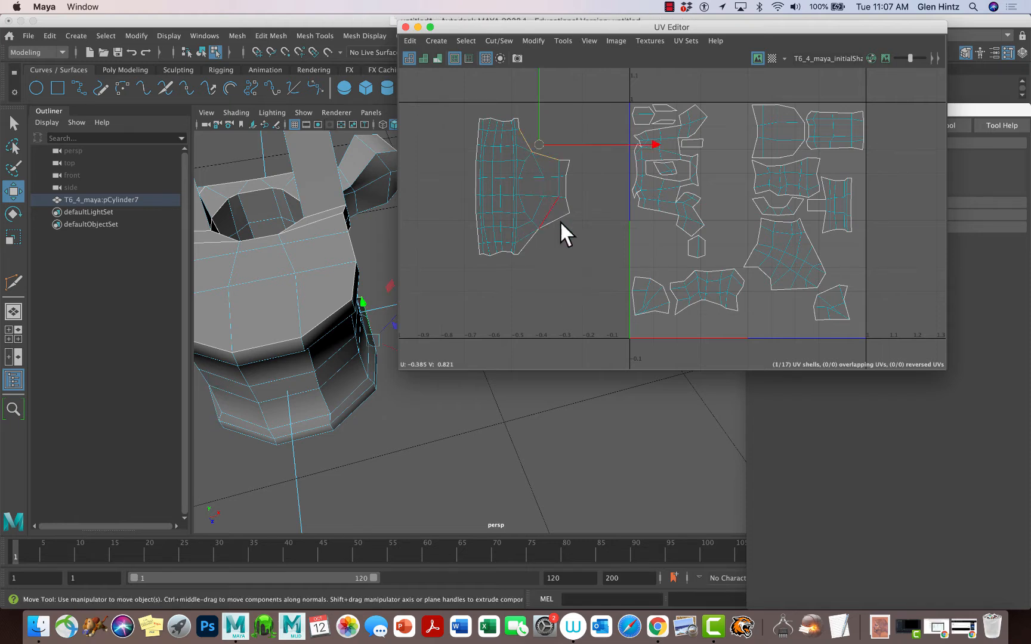
pyautogui.hotkey('shift', 's')
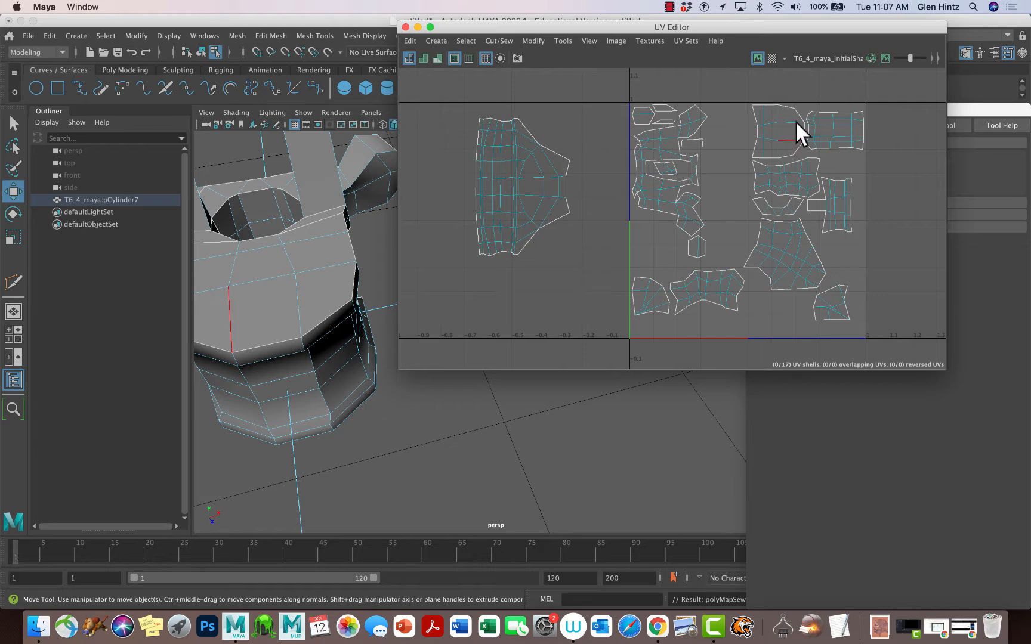
# - Move the rounded UV shell from the top middle of the UV tile to the left of the tall shell
pyautogui.moveTo(781, 119); pyautogui.dragTo(738, 105, button='right')
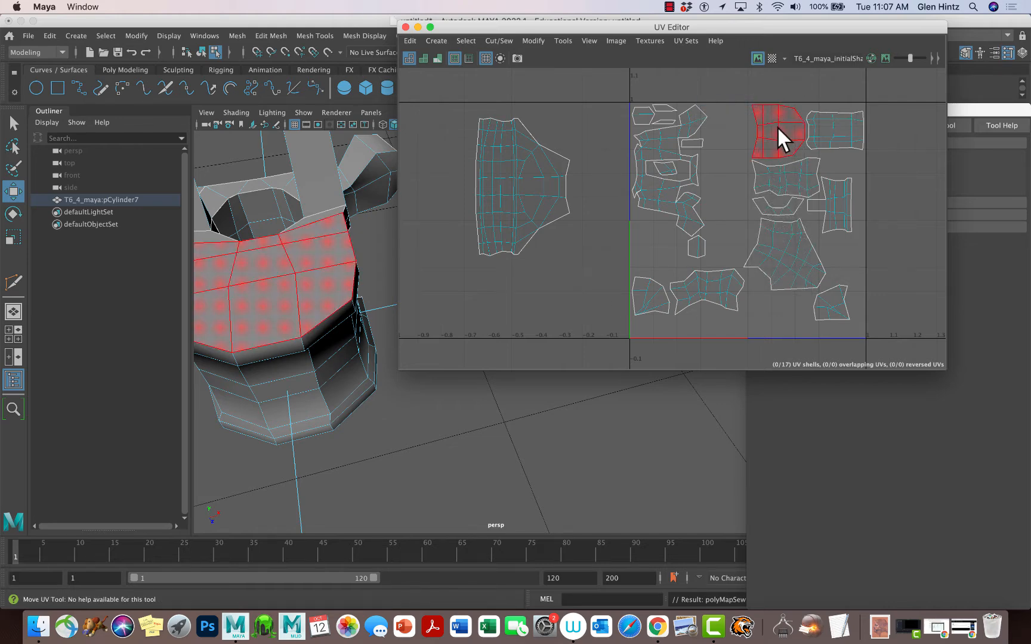
pyautogui.click(778, 125)
pyautogui.moveTo(892, 130); pyautogui.dragTo(545, 127)
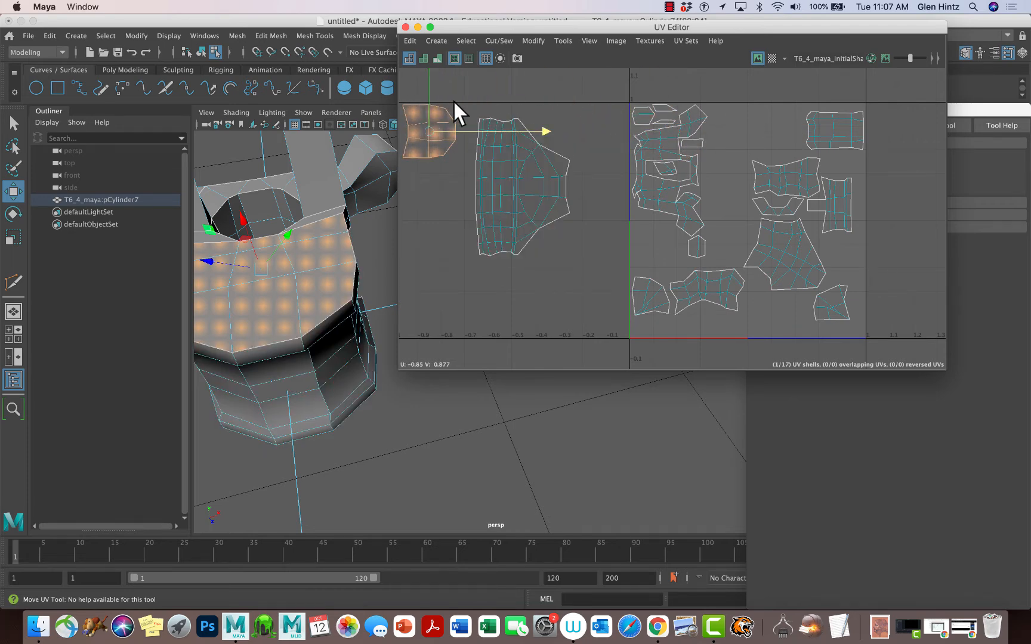
# - Attach the moved shell's curved border to the tall shell with Move and Sew, and sew the open notches beside it
pyautogui.moveTo(453, 109); pyautogui.dragTo(451, 78, button='right')
pyautogui.click(451, 117)
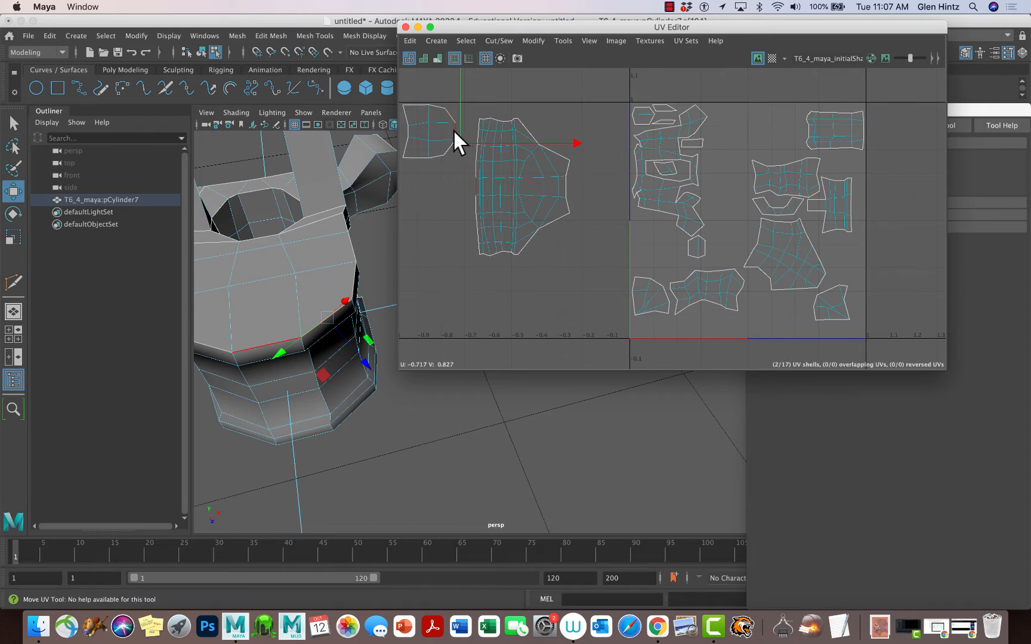
pyautogui.moveTo(453, 128); pyautogui.dragTo(451, 157)
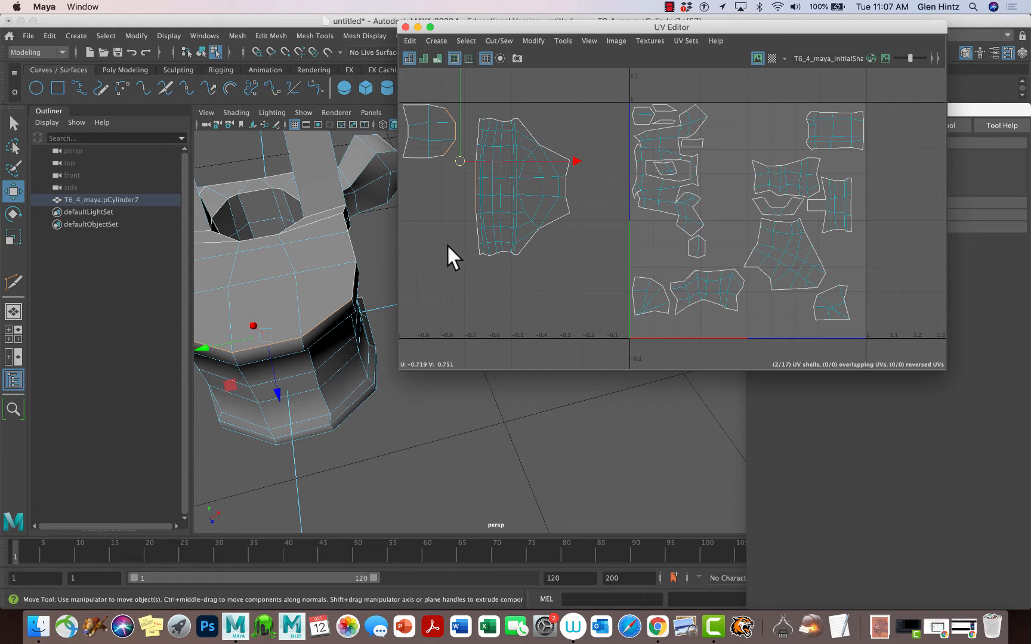
pyautogui.click(498, 40)
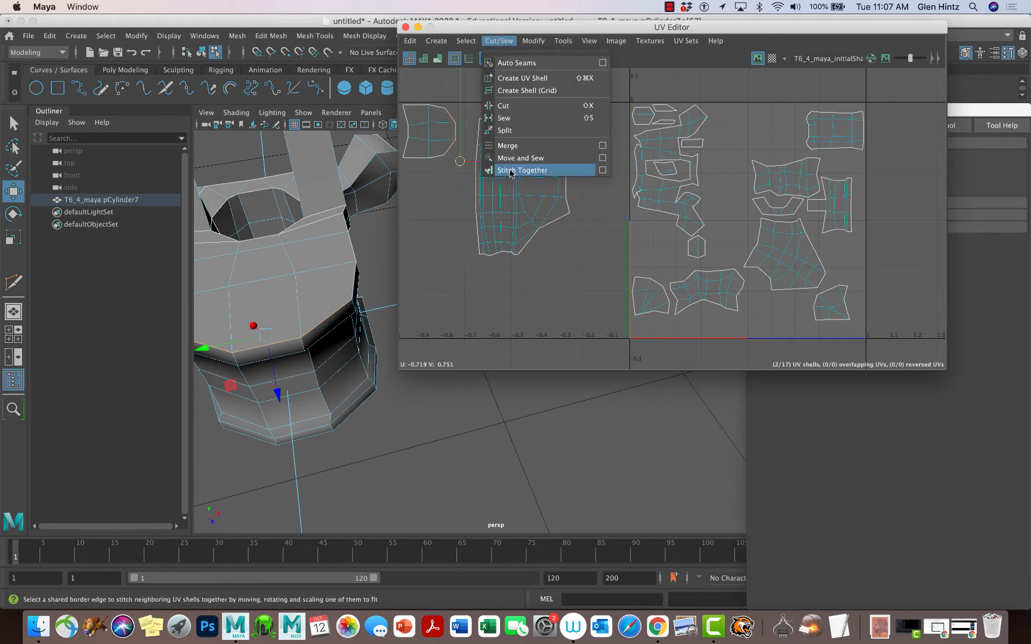
pyautogui.click(511, 158)
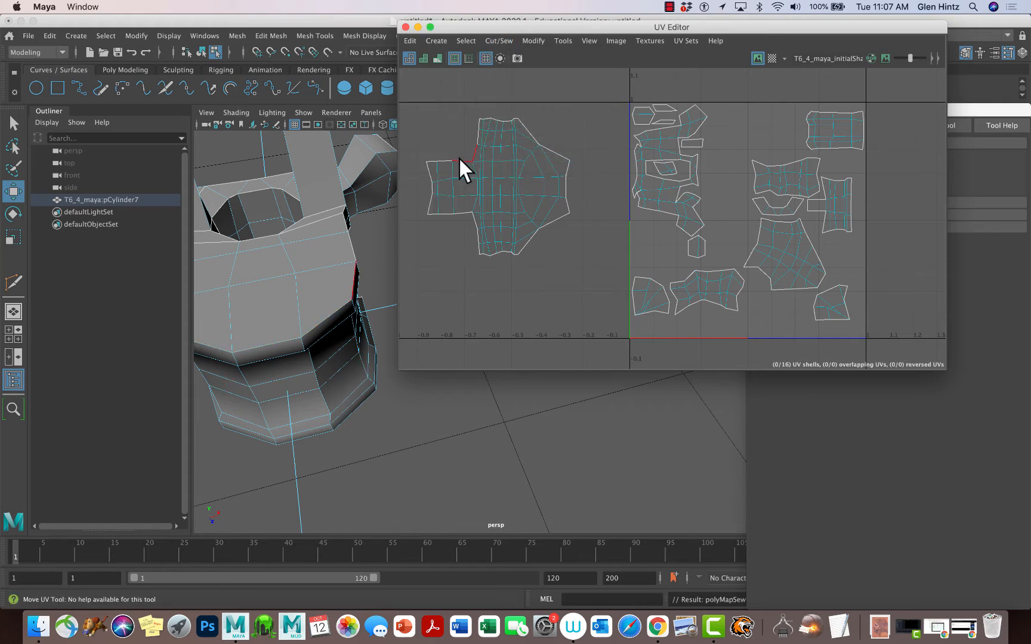
pyautogui.click(465, 220)
pyautogui.hotkey('shift', 's')
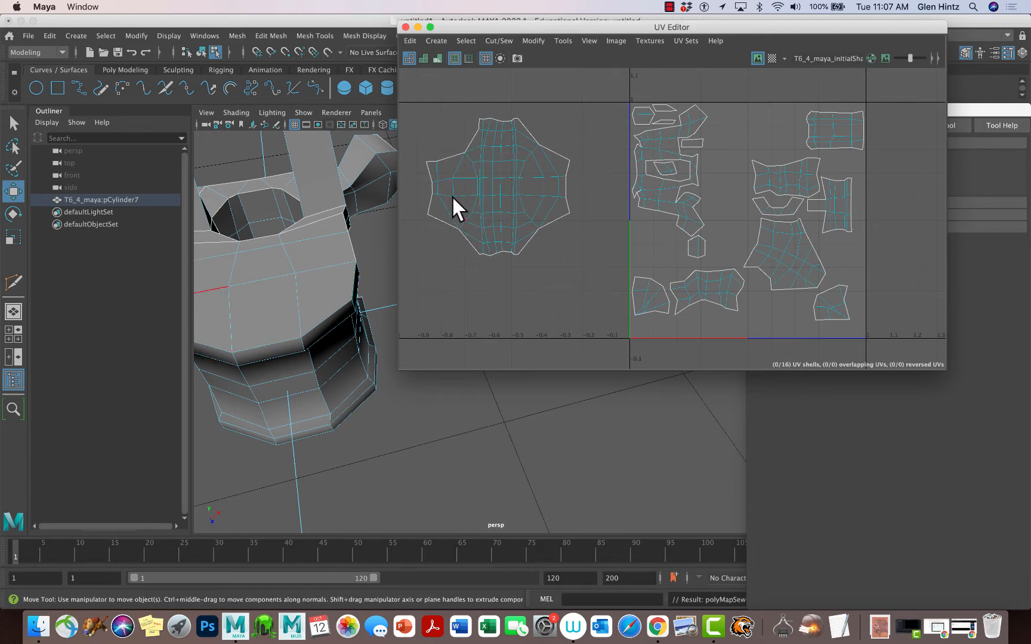
# - Sew the open edge near the large merged UV shell's upper-left border and even out the whole shell with Optimize
pyautogui.click(450, 156)
pyautogui.press('g')
pyautogui.rightClick(513, 184)
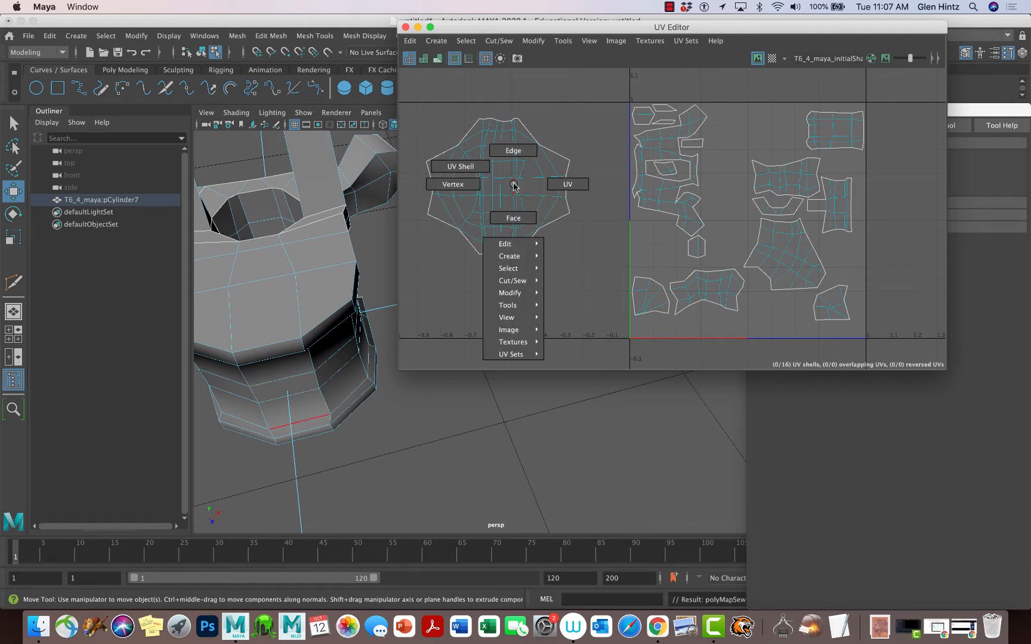
pyautogui.moveTo(513, 183); pyautogui.dragTo(474, 169, button='right')
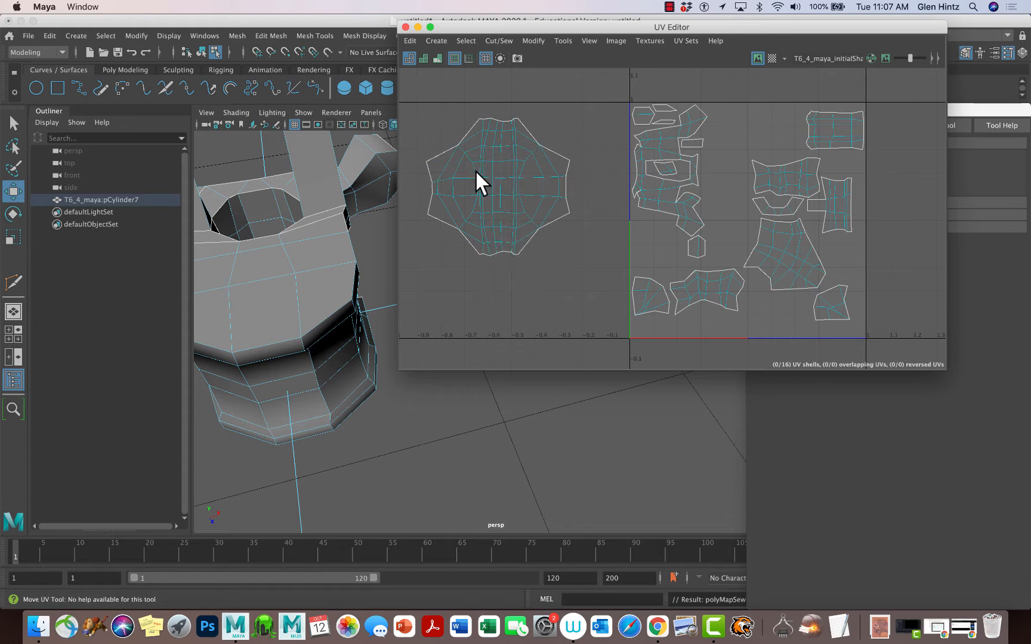
pyautogui.click(475, 169)
pyautogui.click(533, 41)
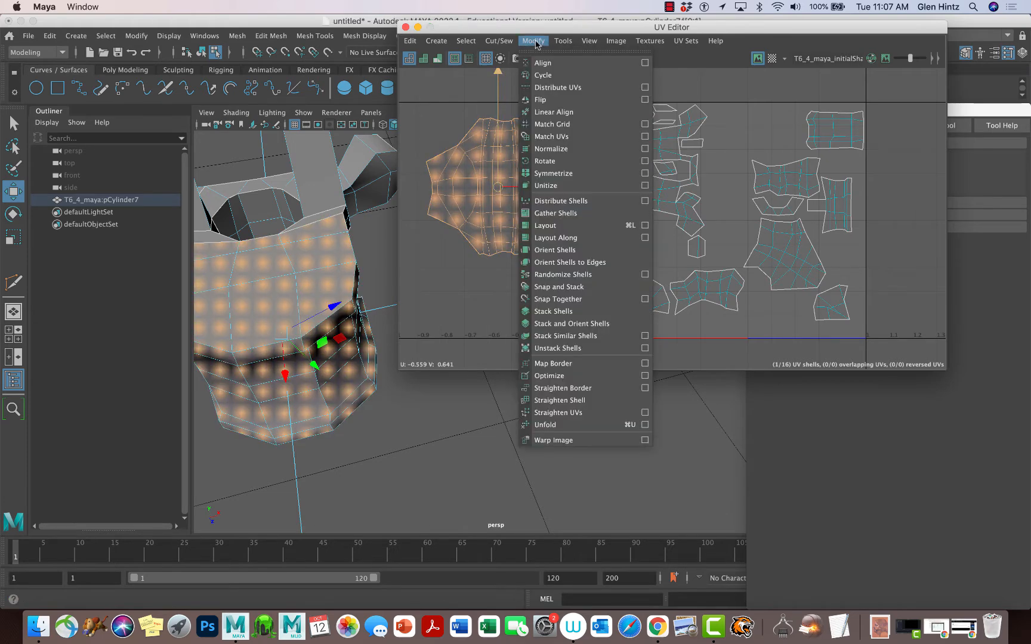
pyautogui.click(540, 377)
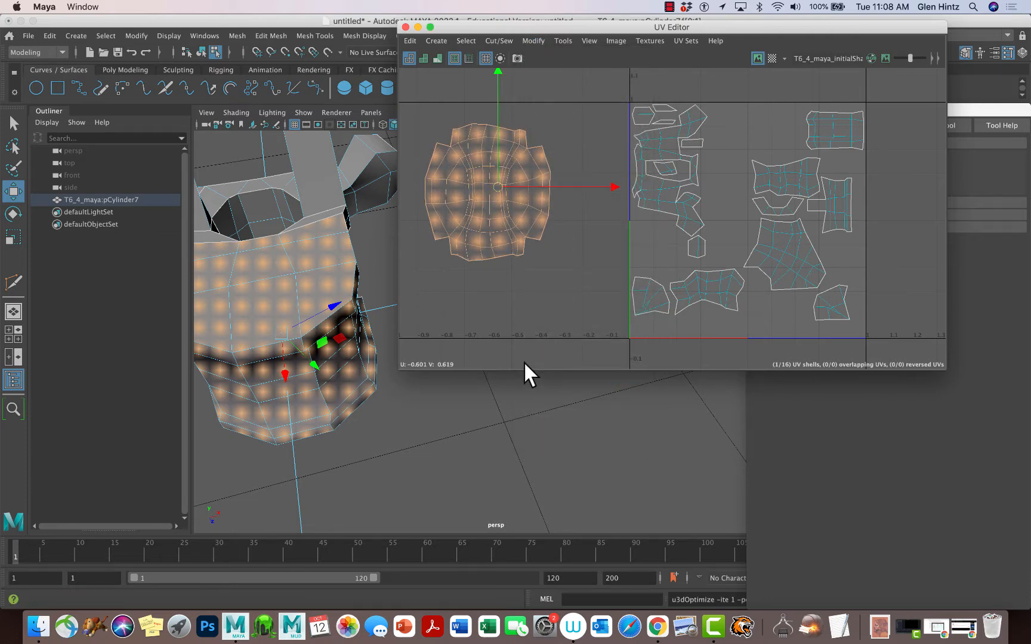
pyautogui.click(515, 308)
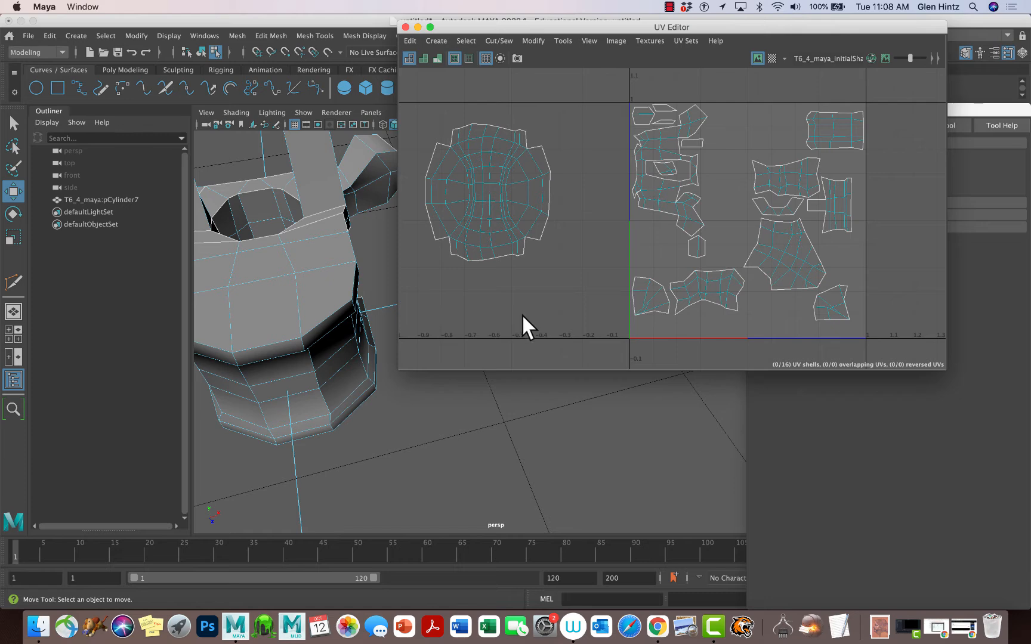
# - Close the open corner notches around the large merged UV shell with Move and Sew to give it a continuous round border
pyautogui.moveTo(536, 147); pyautogui.dragTo(538, 119, button='right')
pyautogui.click(537, 145)
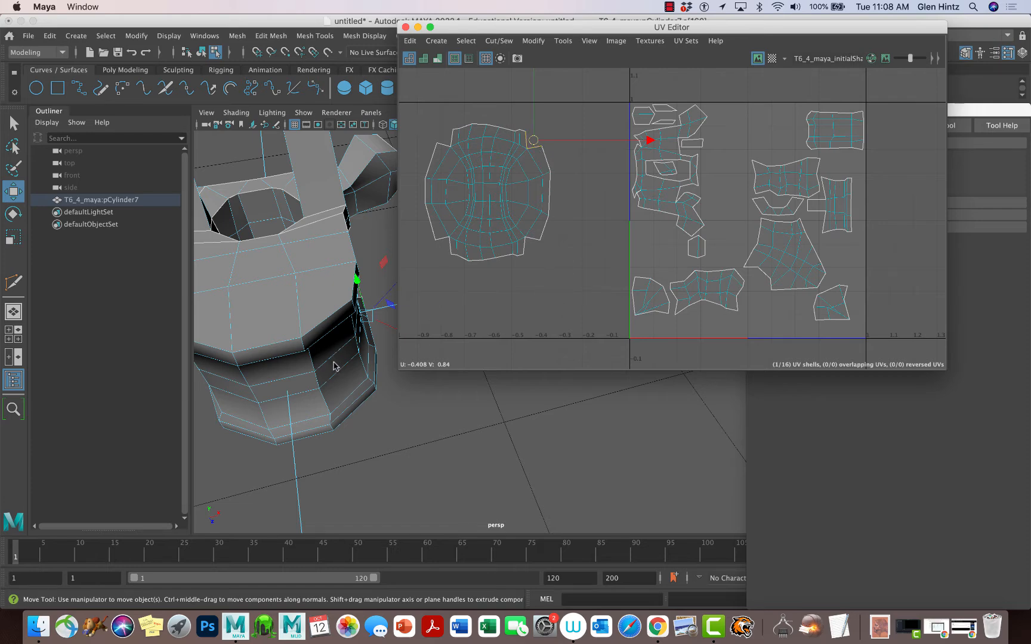
pyautogui.keyDown('alt'); pyautogui.moveTo(336, 369); pyautogui.dragTo(315, 303); pyautogui.keyUp('alt')
pyautogui.keyDown('alt'); pyautogui.moveTo(316, 303); pyautogui.dragTo(272, 281, button='right'); pyautogui.keyUp('alt')
pyautogui.keyDown('alt'); pyautogui.moveTo(272, 281); pyautogui.dragTo(306, 329); pyautogui.keyUp('alt')
pyautogui.keyDown('alt'); pyautogui.moveTo(311, 328); pyautogui.dragTo(94, 383, button='middle'); pyautogui.keyUp('alt')
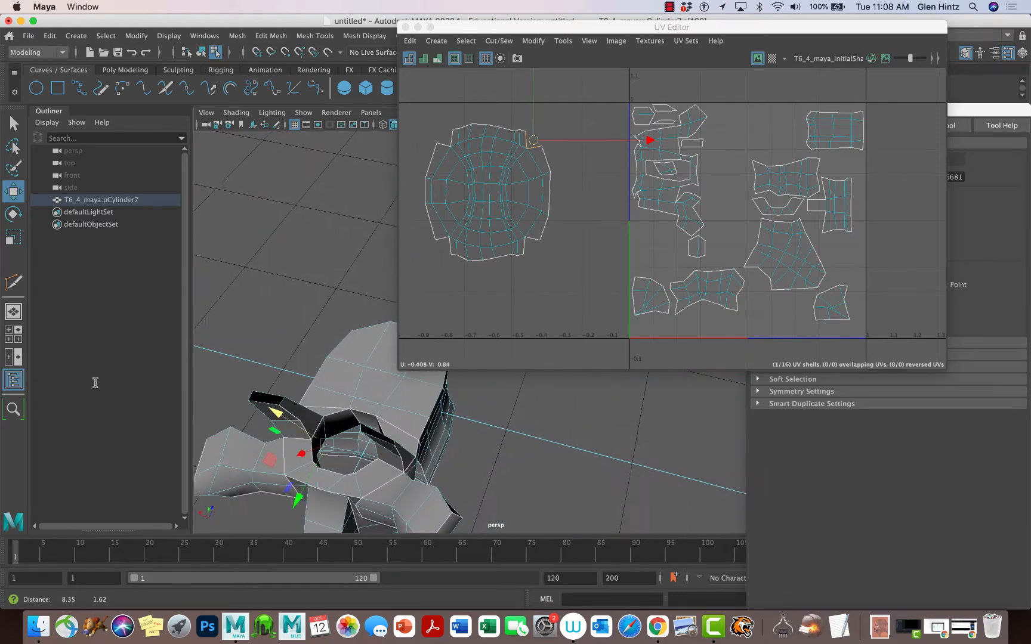
pyautogui.keyDown('alt'); pyautogui.moveTo(266, 414); pyautogui.dragTo(255, 404); pyautogui.keyUp('alt')
pyautogui.keyDown('alt'); pyautogui.moveTo(255, 404); pyautogui.dragTo(323, 387, button='right'); pyautogui.keyUp('alt')
pyautogui.keyDown('alt'); pyautogui.moveTo(321, 383); pyautogui.dragTo(216, 324); pyautogui.keyUp('alt')
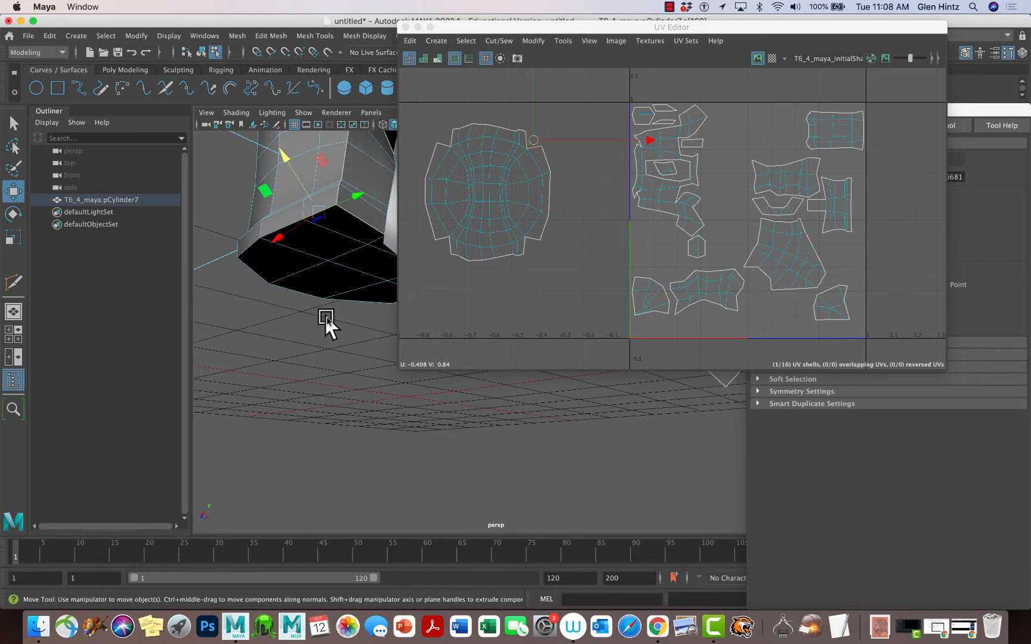
pyautogui.click(532, 41)
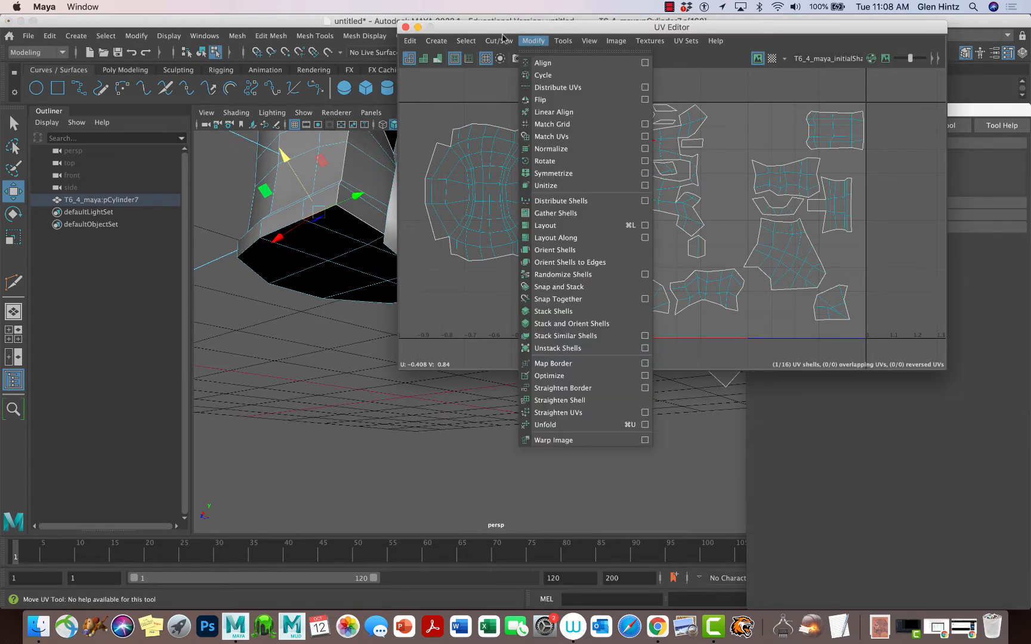
pyautogui.click(522, 156)
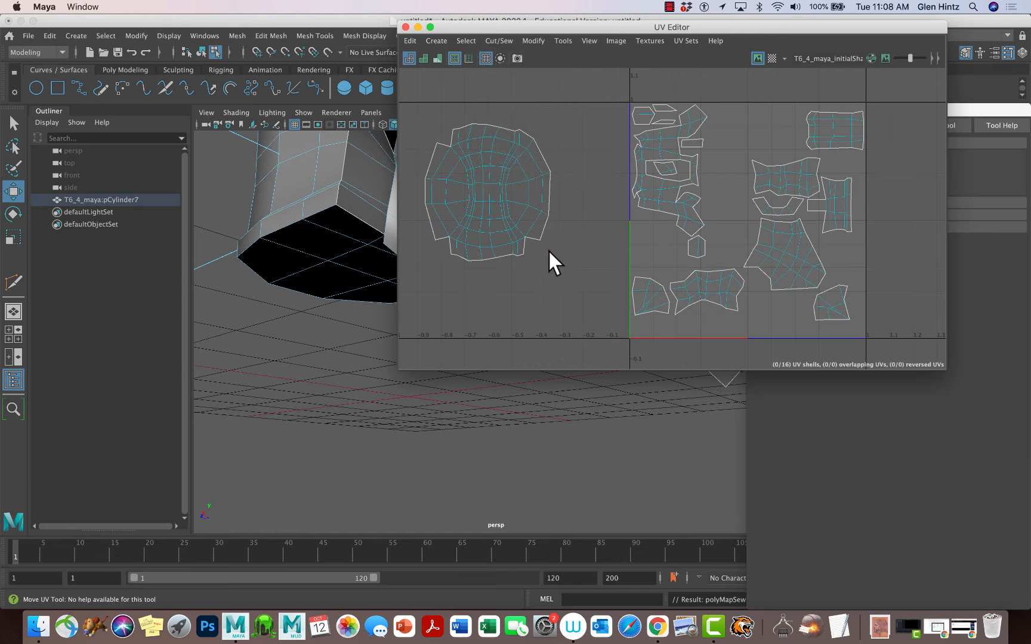
pyautogui.press('w')
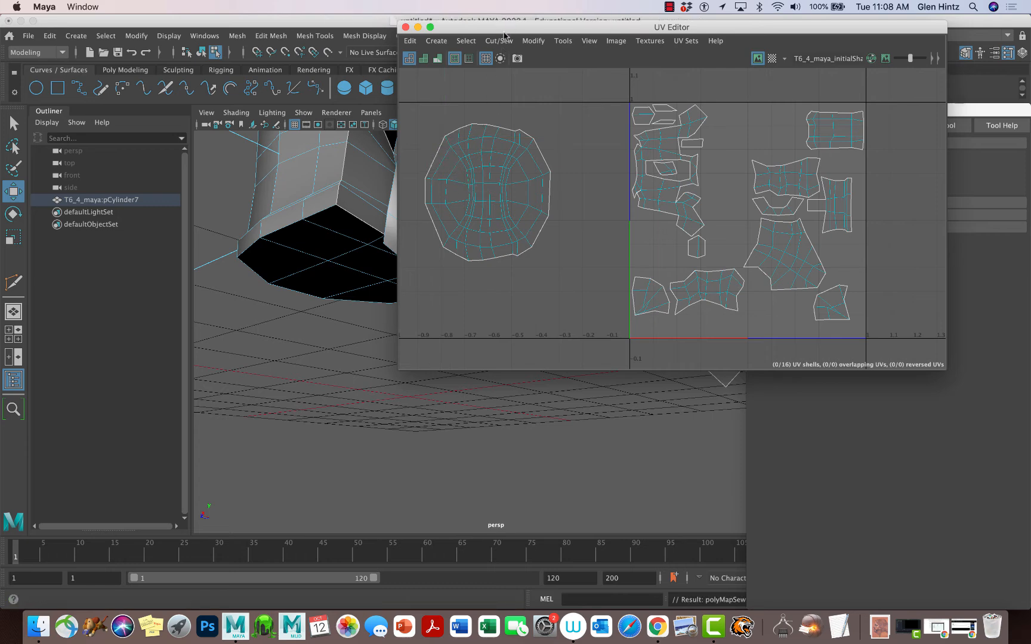
# - Select the whole round UV shell and run Optimize on it again to spread out its UVs
pyautogui.click(532, 40)
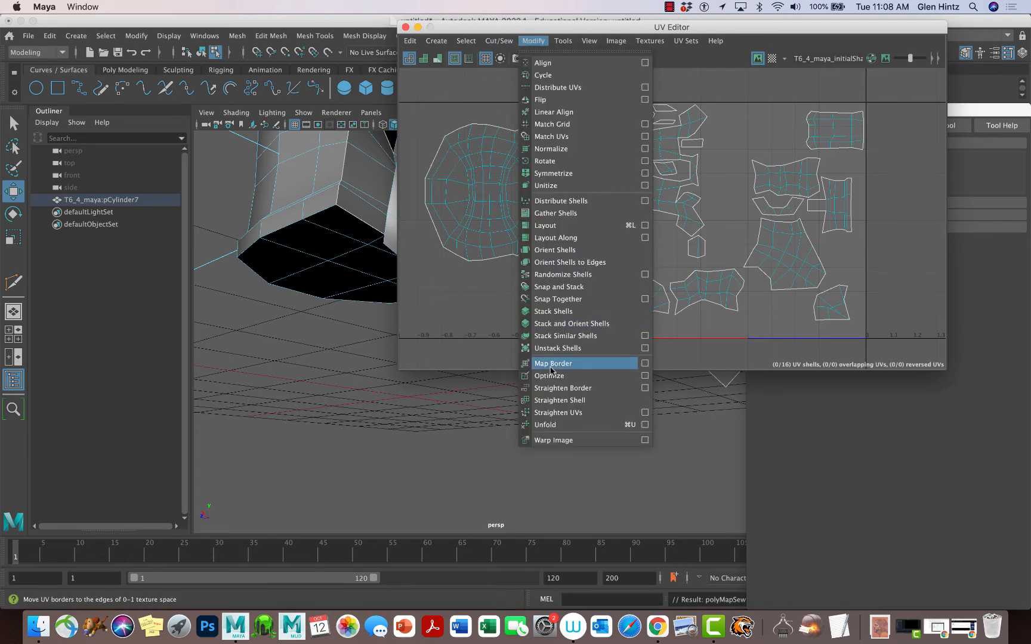
pyautogui.click(480, 172)
pyautogui.moveTo(479, 173); pyautogui.dragTo(432, 147, button='right')
pyautogui.click(532, 41)
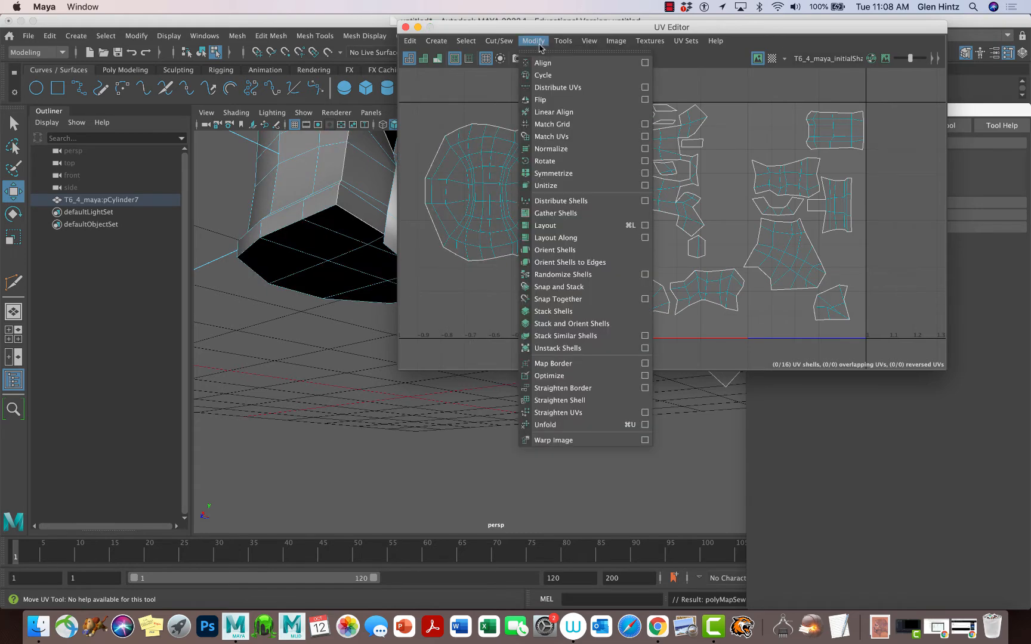
pyautogui.click(477, 196)
pyautogui.click(478, 197)
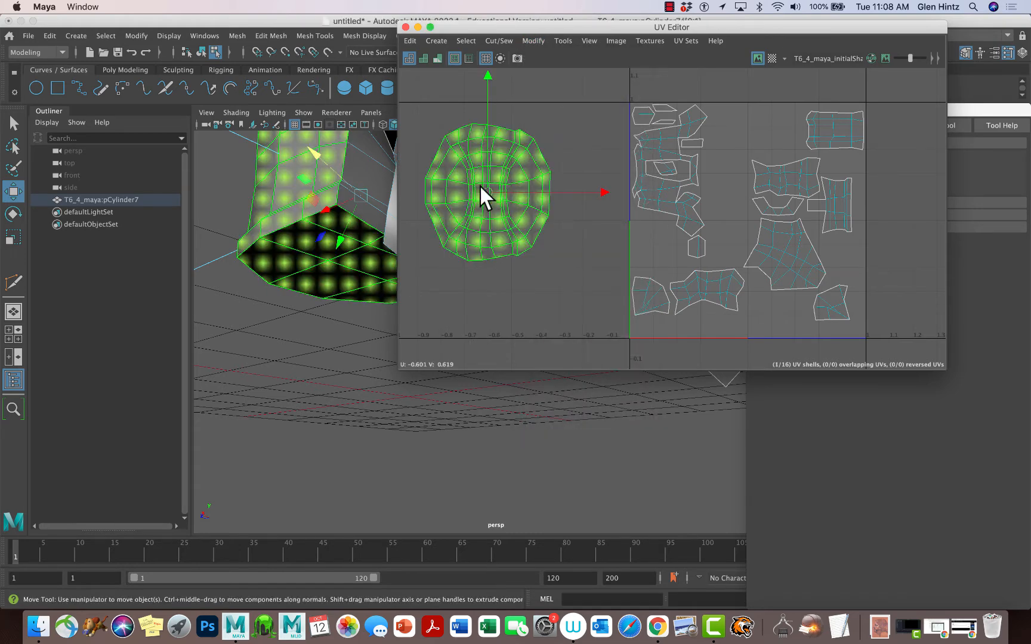
pyautogui.click(534, 42)
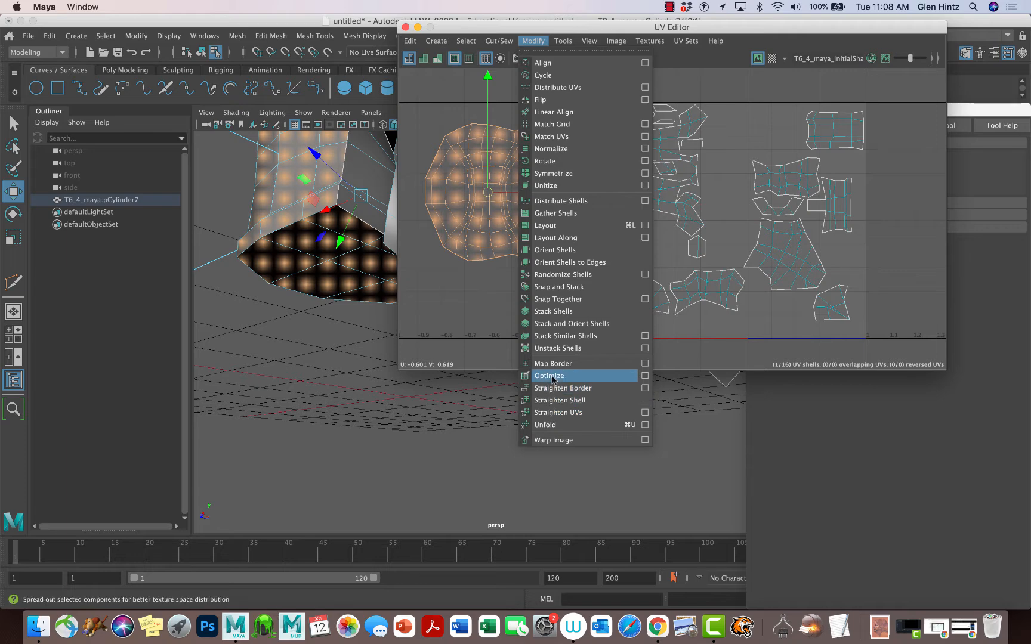
pyautogui.click(552, 376)
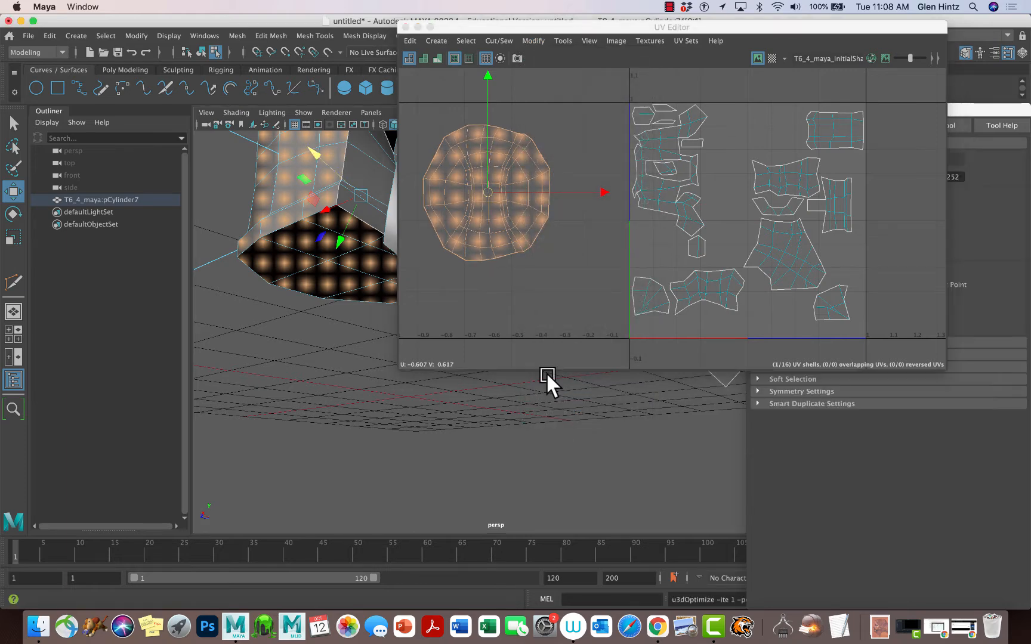
pyautogui.click(516, 329)
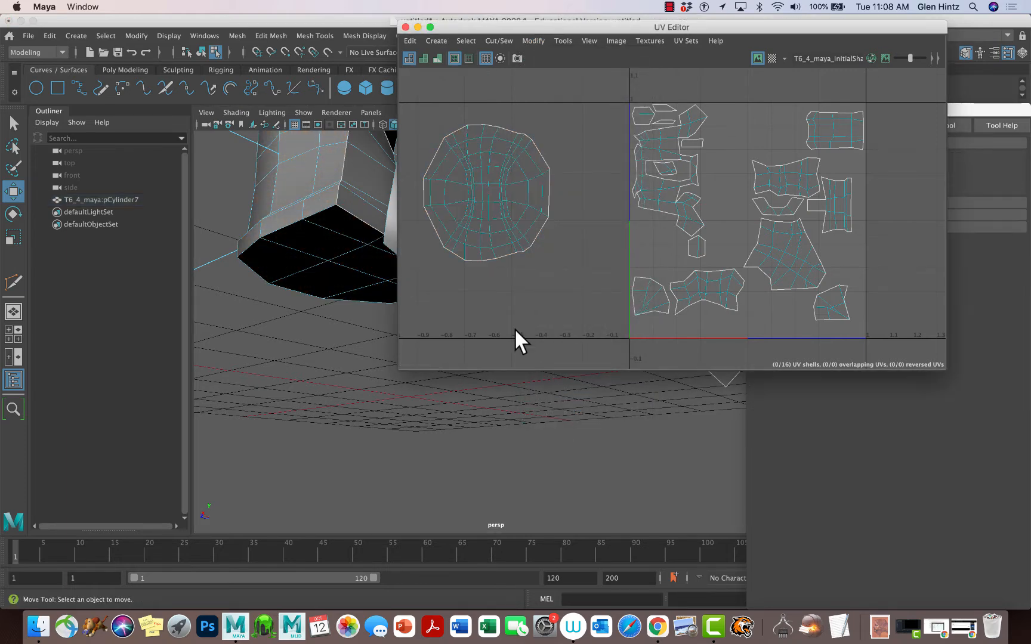
# - Move the small T-shaped UV shell from the right part of the UV tile to the left of the round shell
pyautogui.keyDown('alt'); pyautogui.moveTo(360, 170); pyautogui.dragTo(337, 187); pyautogui.keyUp('alt')
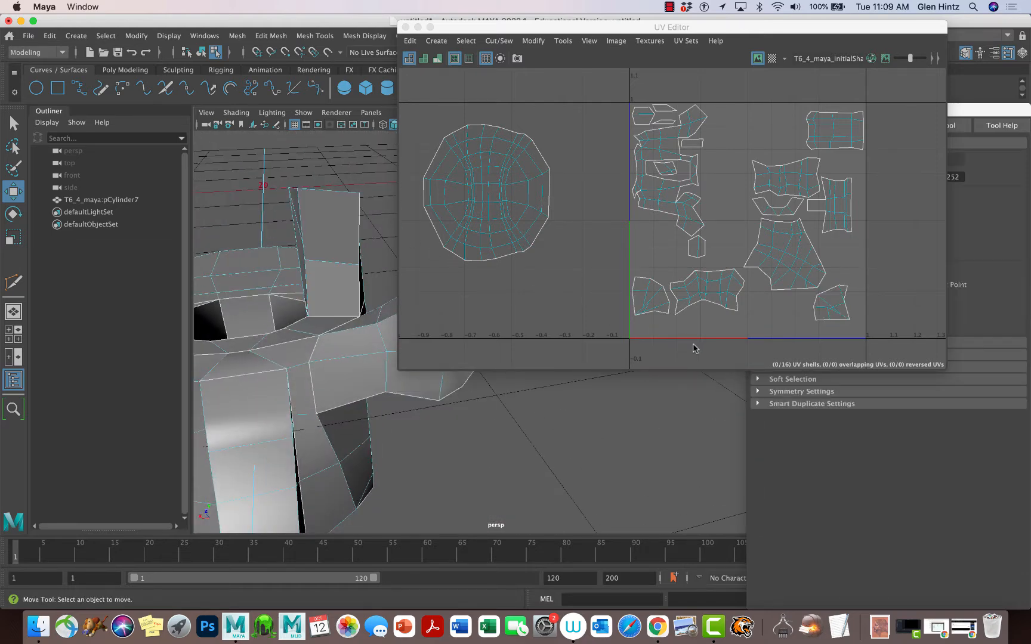
pyautogui.keyDown('alt'); pyautogui.moveTo(454, 308); pyautogui.dragTo(346, 245); pyautogui.keyUp('alt')
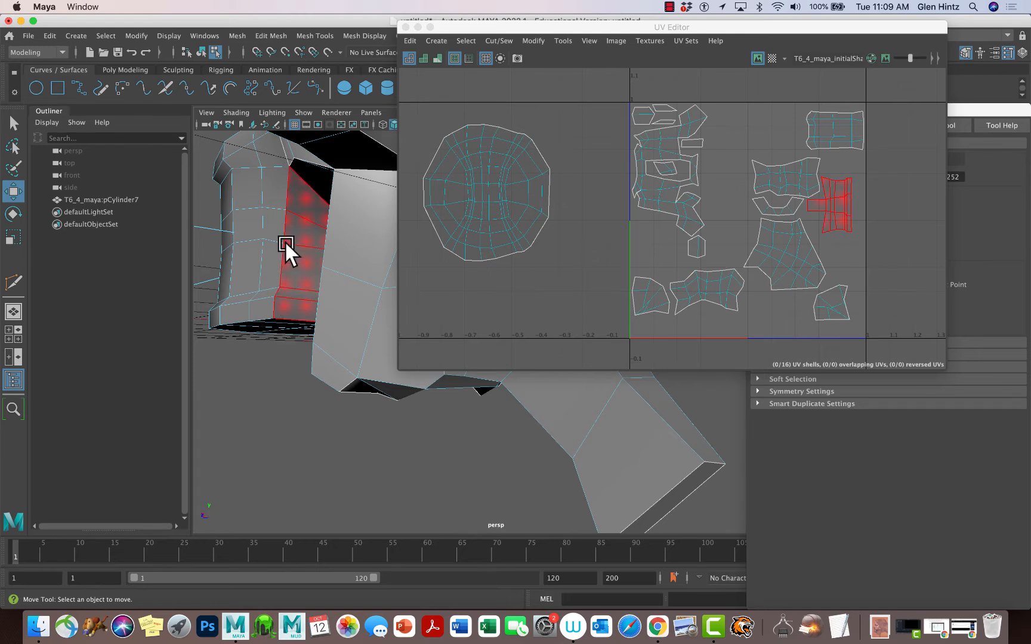
pyautogui.click(828, 199)
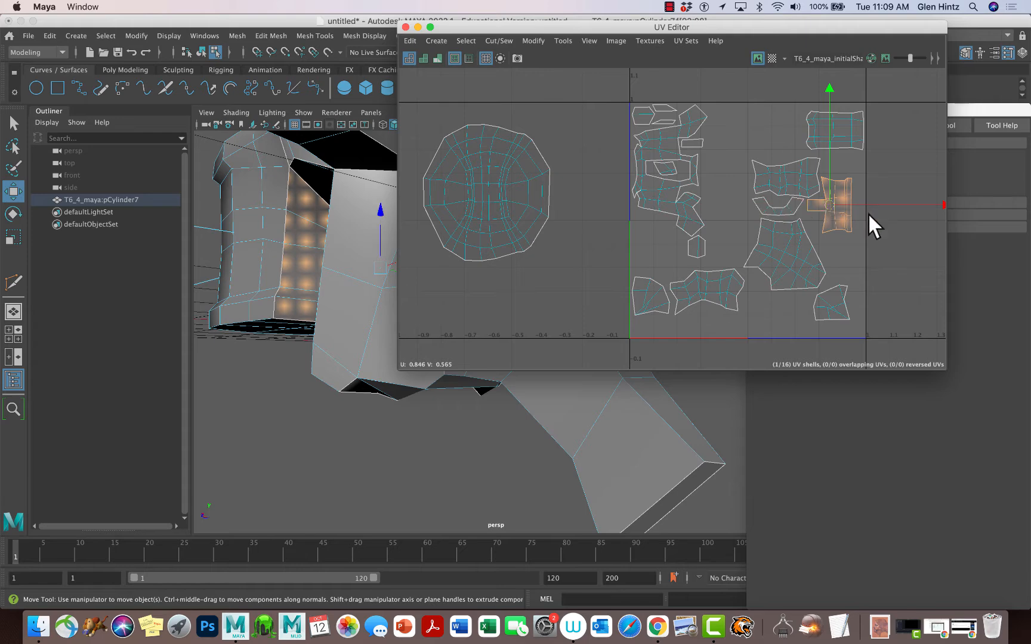
pyautogui.moveTo(939, 202); pyautogui.dragTo(516, 230)
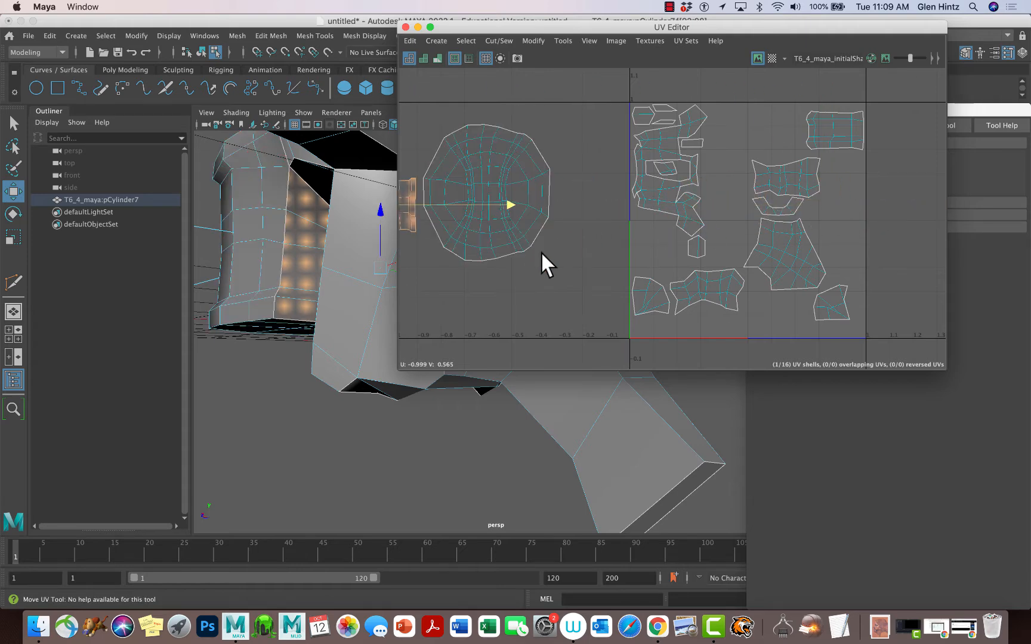
pyautogui.keyDown('alt'); pyautogui.moveTo(542, 257); pyautogui.dragTo(668, 287, button='middle'); pyautogui.keyUp('alt')
# - Select the T-shaped piece's vertical seam and adjoining border edges on the model and attach them to the round shell with Move and Sew
pyautogui.moveTo(543, 244); pyautogui.dragTo(548, 226, button='right')
pyautogui.click(543, 218)
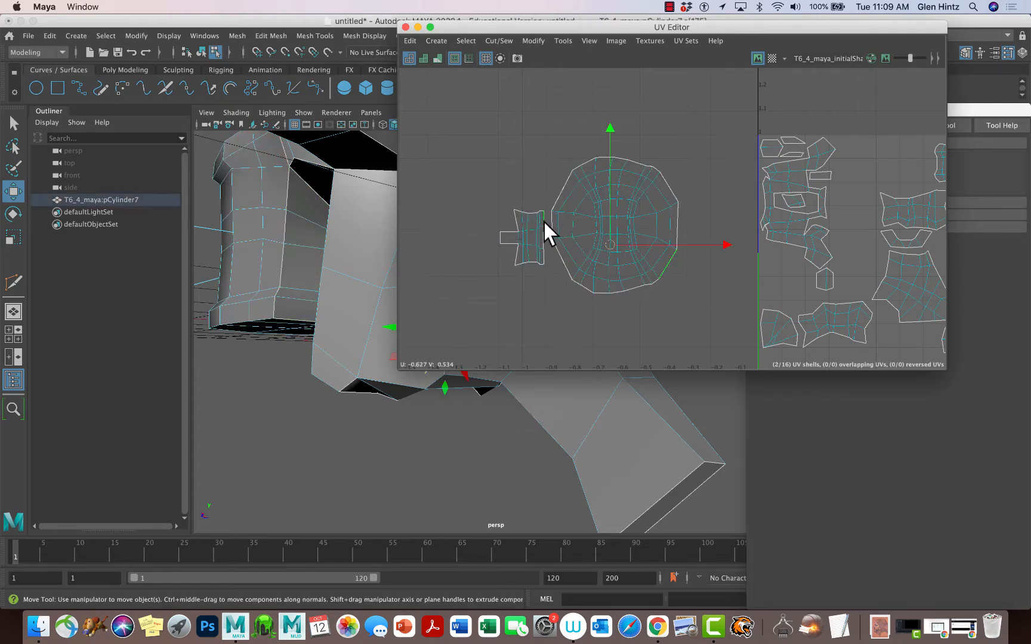
pyautogui.click(285, 196)
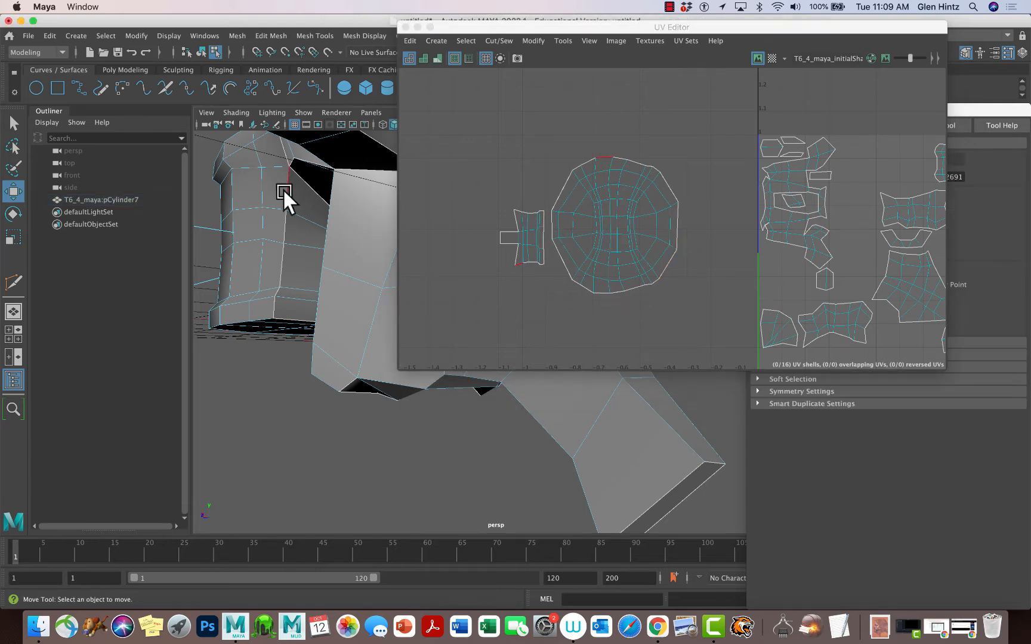
pyautogui.click(285, 189)
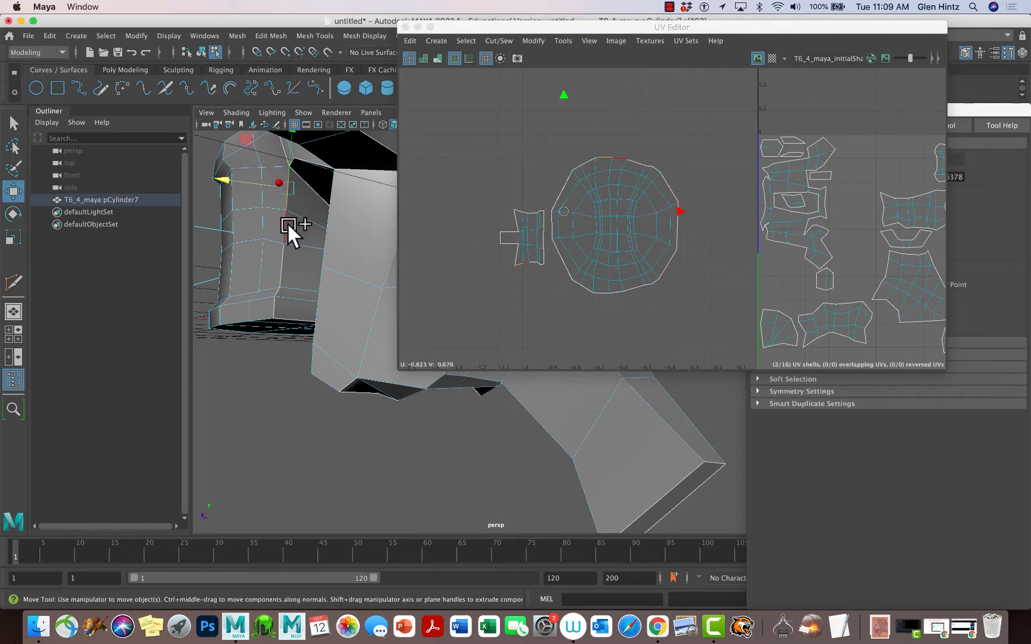
pyautogui.click(284, 222)
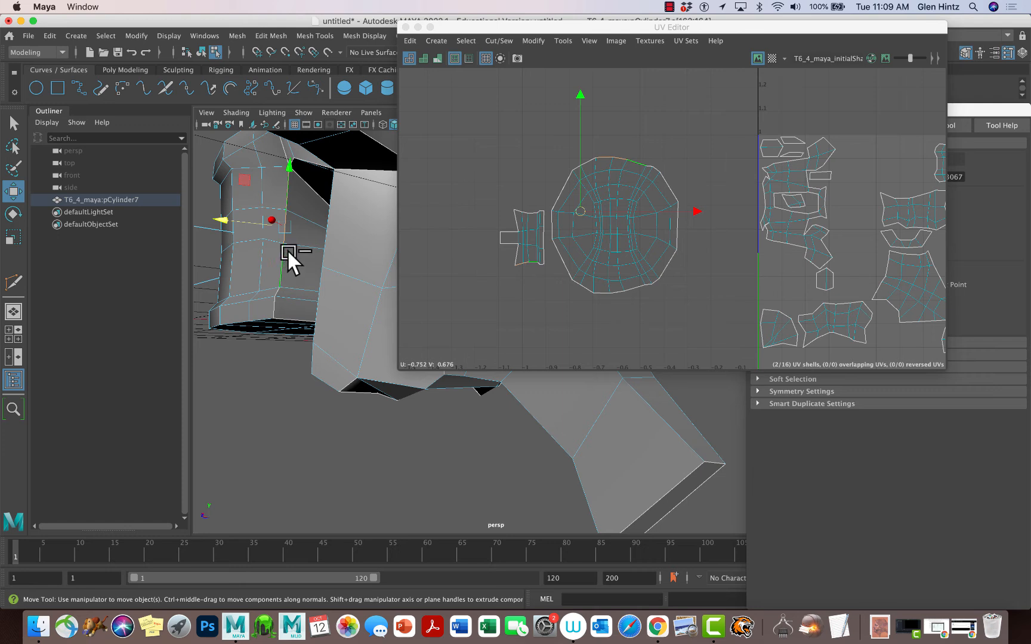
pyautogui.keyDown('shift'); pyautogui.click(276, 288); pyautogui.keyUp('shift')
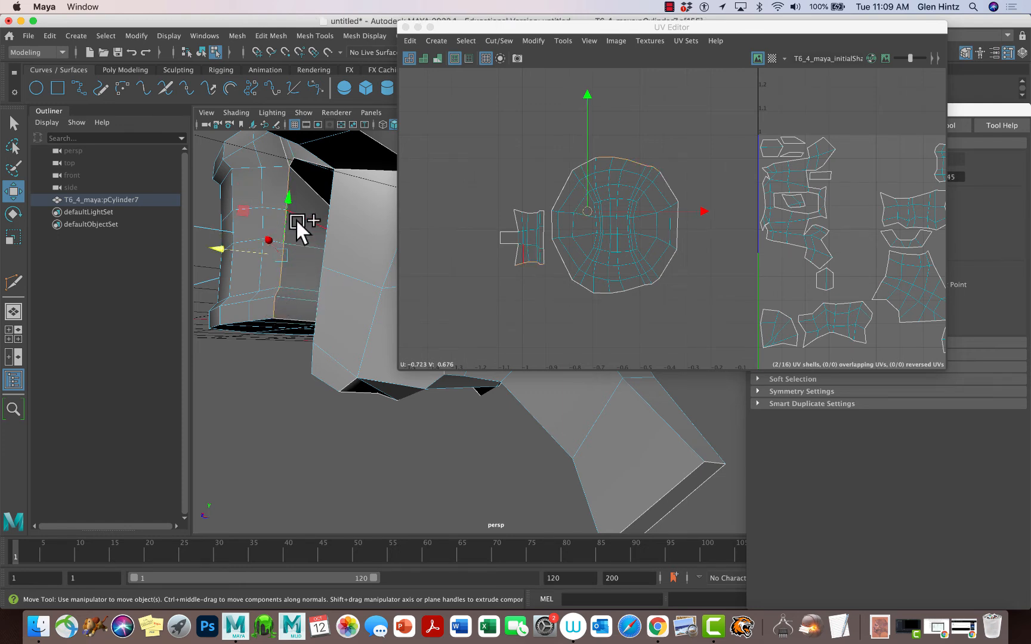
pyautogui.keyDown('shift'); pyautogui.click(285, 151); pyautogui.keyUp('shift')
pyautogui.keyDown('shift'); pyautogui.click(285, 151); pyautogui.keyUp('shift')
pyautogui.moveTo(282, 202); pyautogui.dragTo(346, 383)
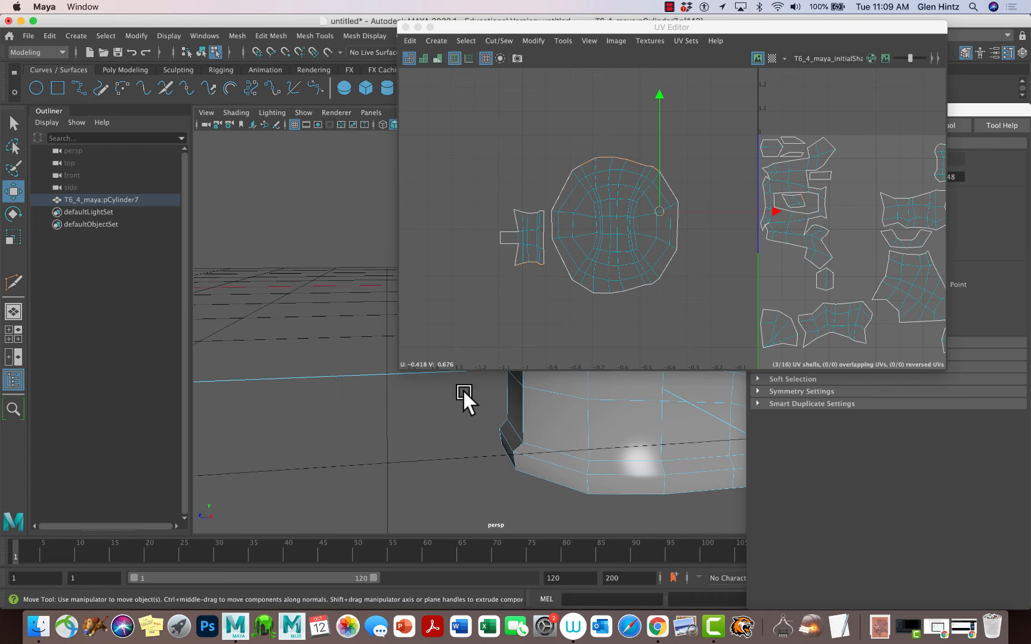
pyautogui.keyDown('alt'); pyautogui.moveTo(462, 389); pyautogui.dragTo(213, 368, button='middle'); pyautogui.keyUp('alt')
pyautogui.keyDown('alt'); pyautogui.moveTo(212, 368); pyautogui.dragTo(215, 361); pyautogui.keyUp('alt')
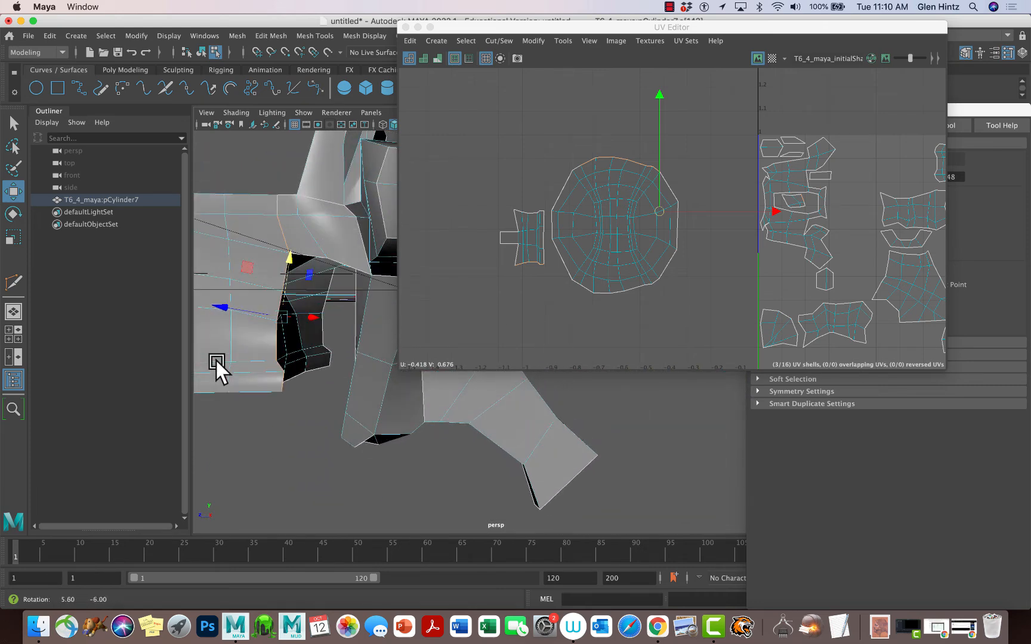
pyautogui.keyDown('shift'); pyautogui.click(276, 206); pyautogui.keyUp('shift')
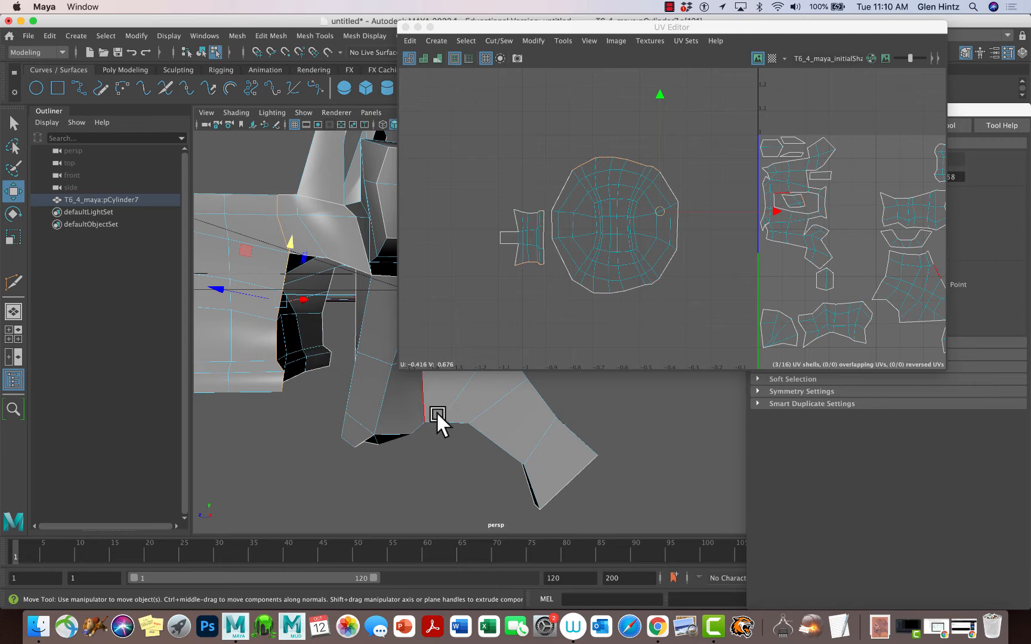
pyautogui.click(534, 41)
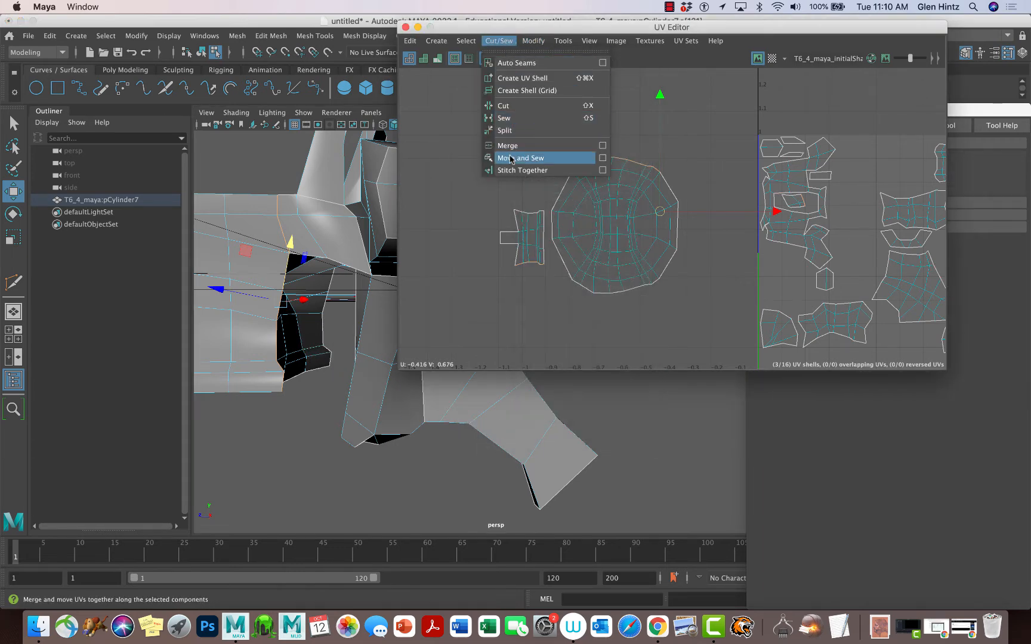
pyautogui.click(511, 159)
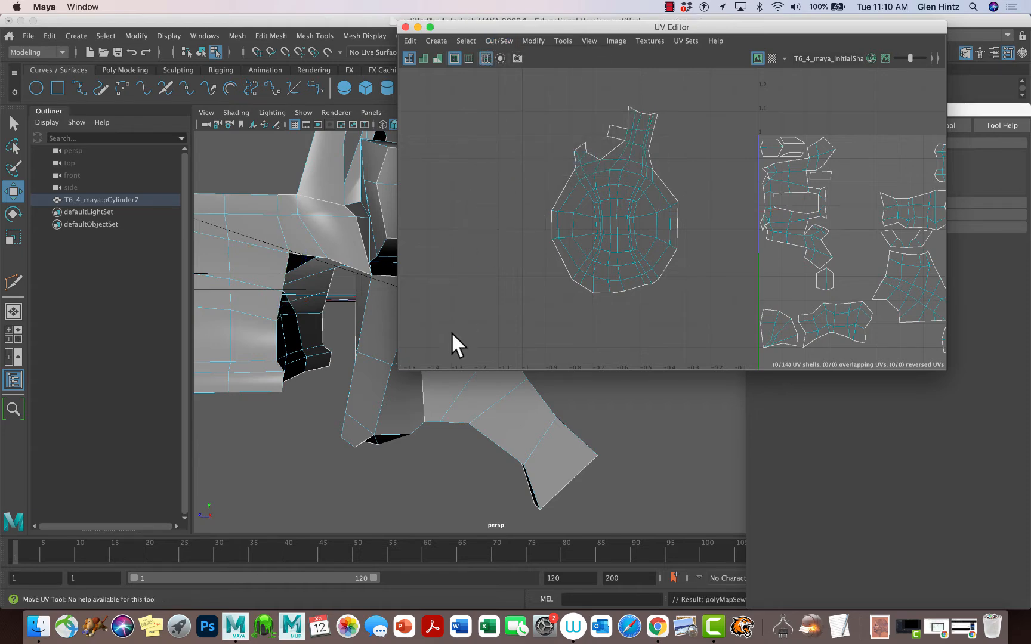
# - Select the vertical seam edges down the side of the cylindrical head section to locate their matching UV borders
pyautogui.moveTo(404, 317)
pyautogui.keyDown('alt'); pyautogui.mouseDown()
pyautogui.moveTo(298, 317)
pyautogui.moveTo(395, 303)
pyautogui.mouseUp(); pyautogui.keyUp('alt')
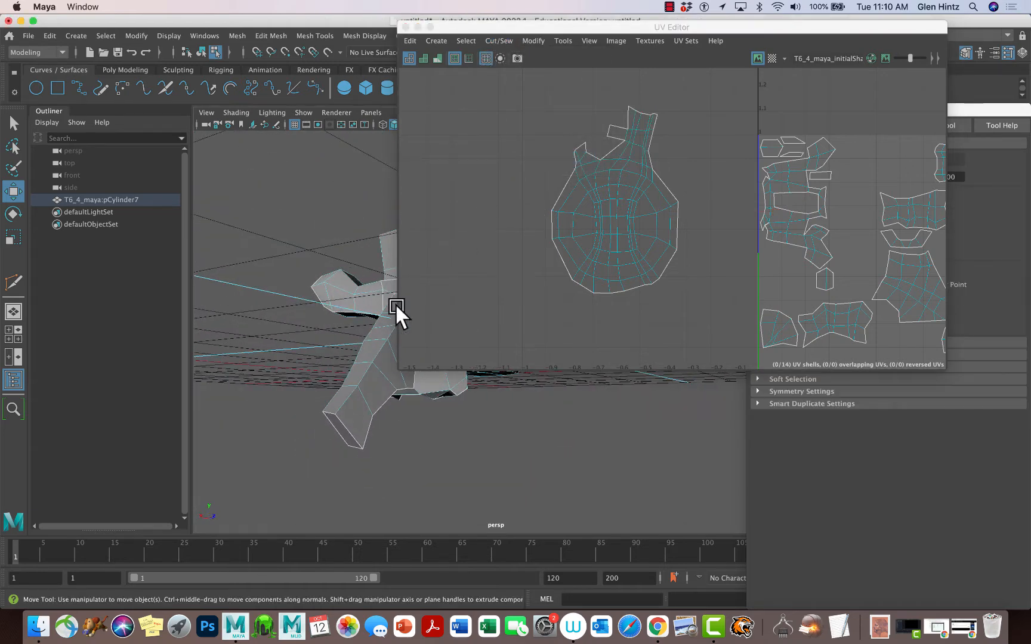
pyautogui.keyDown('alt'); pyautogui.moveTo(287, 305); pyautogui.dragTo(104, 266); pyautogui.keyUp('alt')
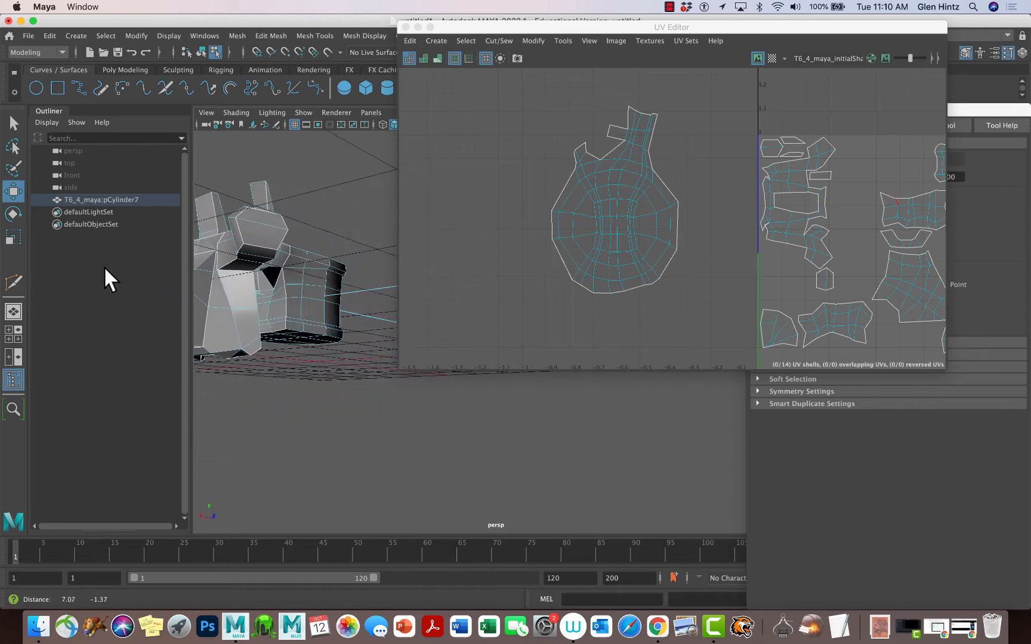
pyautogui.keyDown('alt'); pyautogui.moveTo(308, 317); pyautogui.dragTo(250, 294); pyautogui.keyUp('alt')
pyautogui.scroll(5, 269, 242)
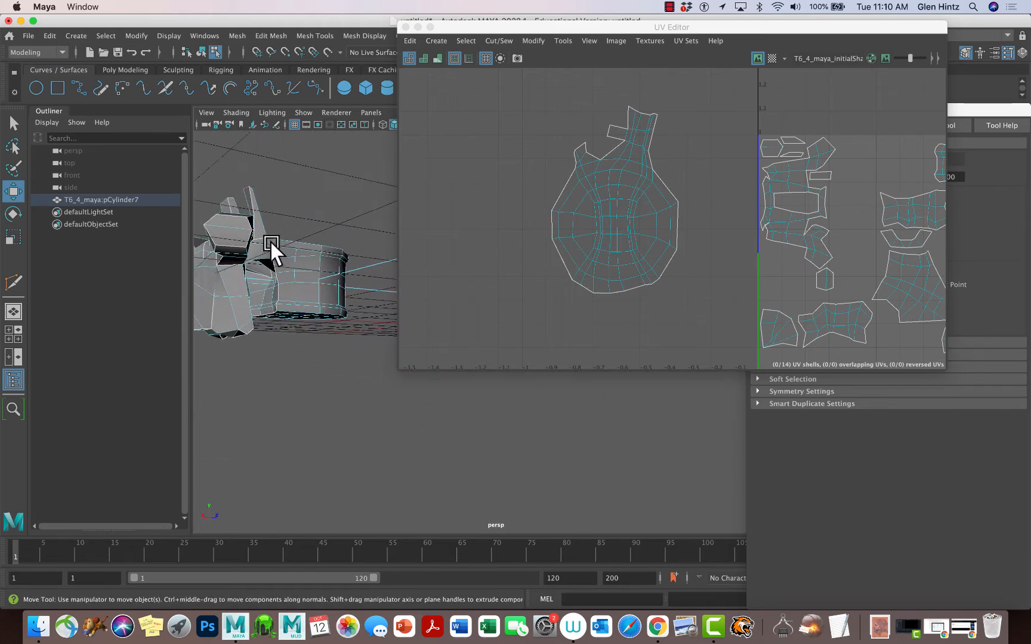
pyautogui.keyDown('alt'); pyautogui.moveTo(270, 240); pyautogui.dragTo(383, 338, button='middle'); pyautogui.keyUp('alt')
pyautogui.keyDown('alt'); pyautogui.moveTo(327, 311); pyautogui.dragTo(408, 334, button='right'); pyautogui.keyUp('alt')
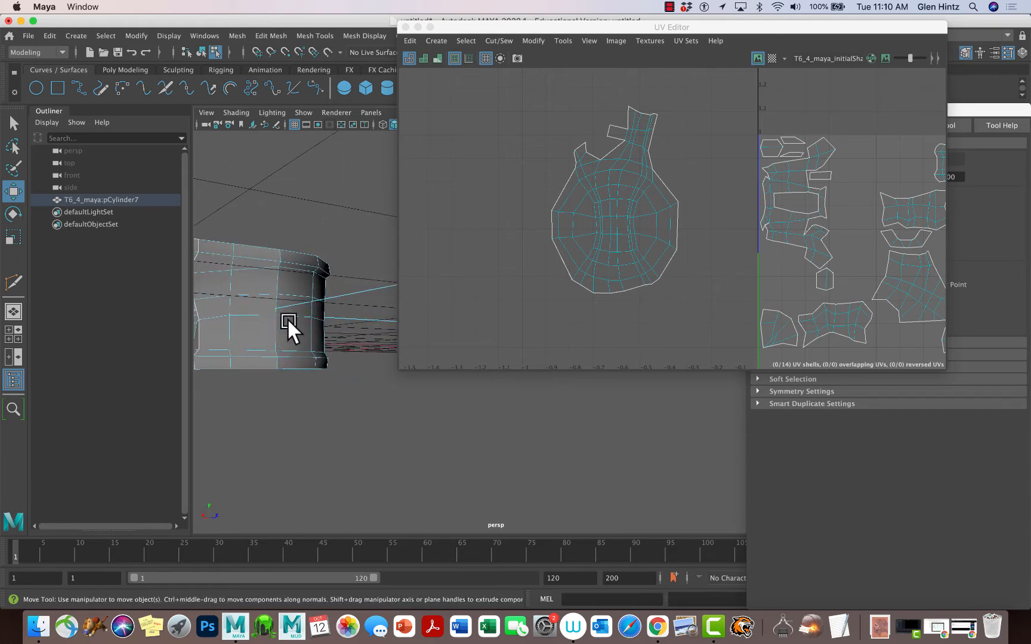
pyautogui.keyDown('alt'); pyautogui.moveTo(287, 318); pyautogui.dragTo(504, 395, button='middle'); pyautogui.keyUp('alt')
pyautogui.moveTo(345, 365)
pyautogui.keyDown('alt'); pyautogui.mouseDown()
pyautogui.moveTo(355, 367)
pyautogui.moveTo(340, 363)
pyautogui.mouseUp(); pyautogui.keyUp('alt')
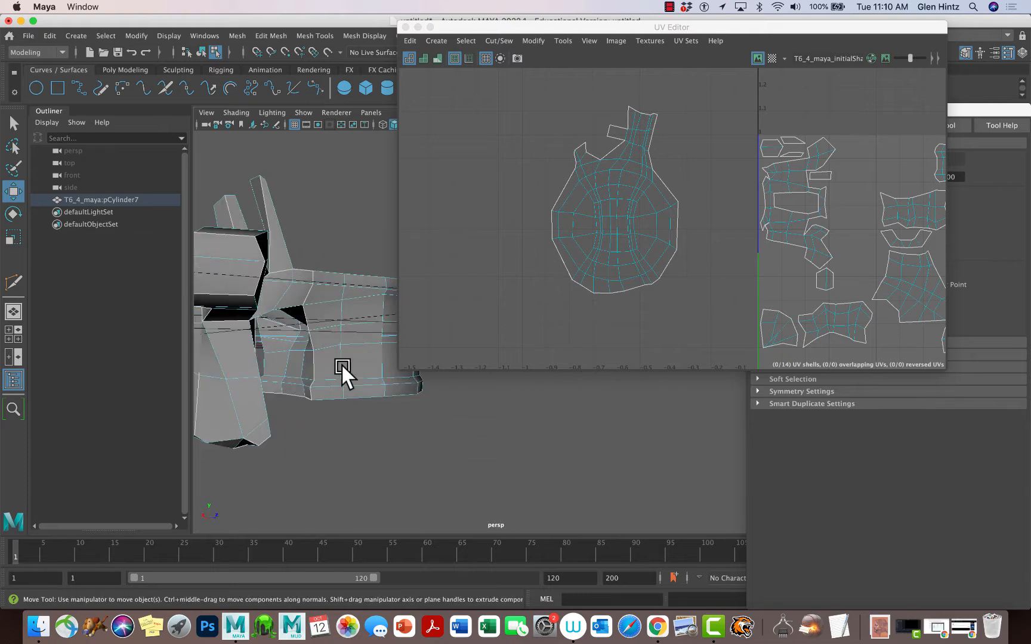
pyautogui.click(314, 273)
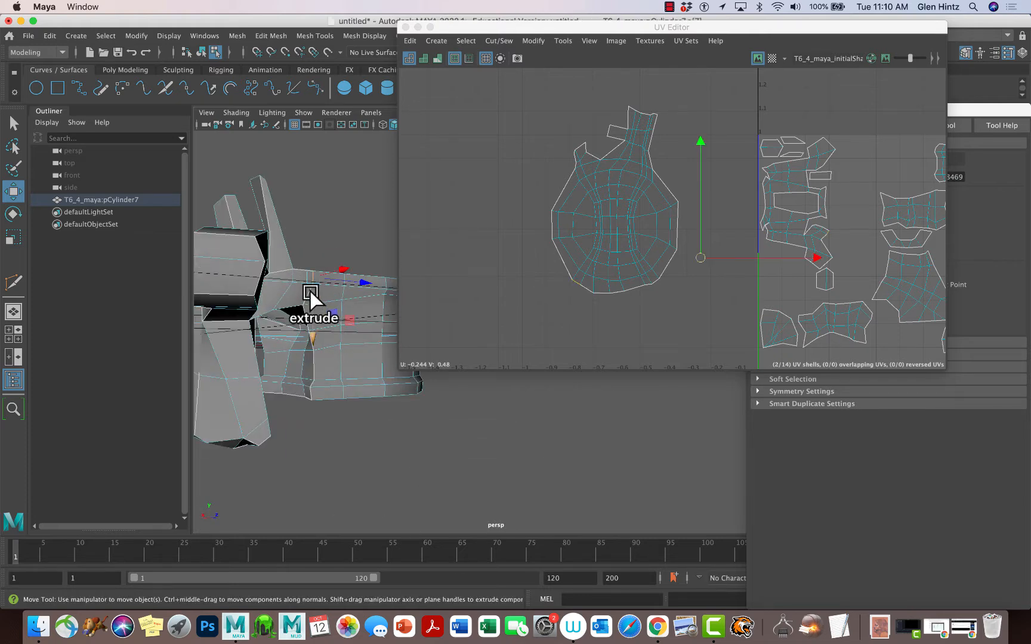
pyautogui.moveTo(310, 294)
pyautogui.keyDown('shift'); pyautogui.mouseDown()
pyautogui.moveTo(317, 311)
pyautogui.moveTo(306, 317)
pyautogui.mouseUp(); pyautogui.keyUp('shift')
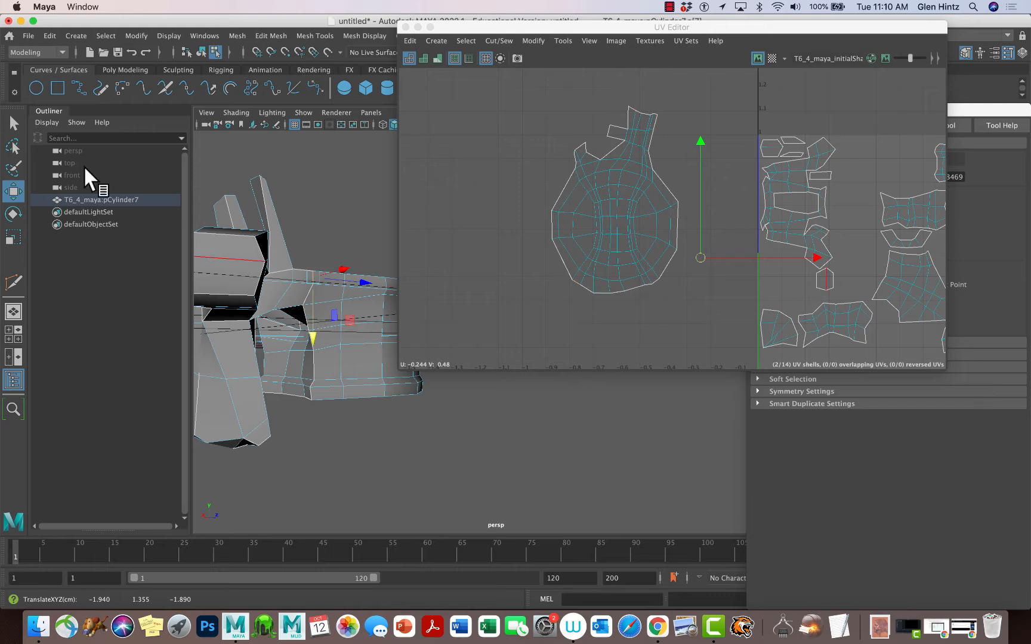
pyautogui.click(12, 125)
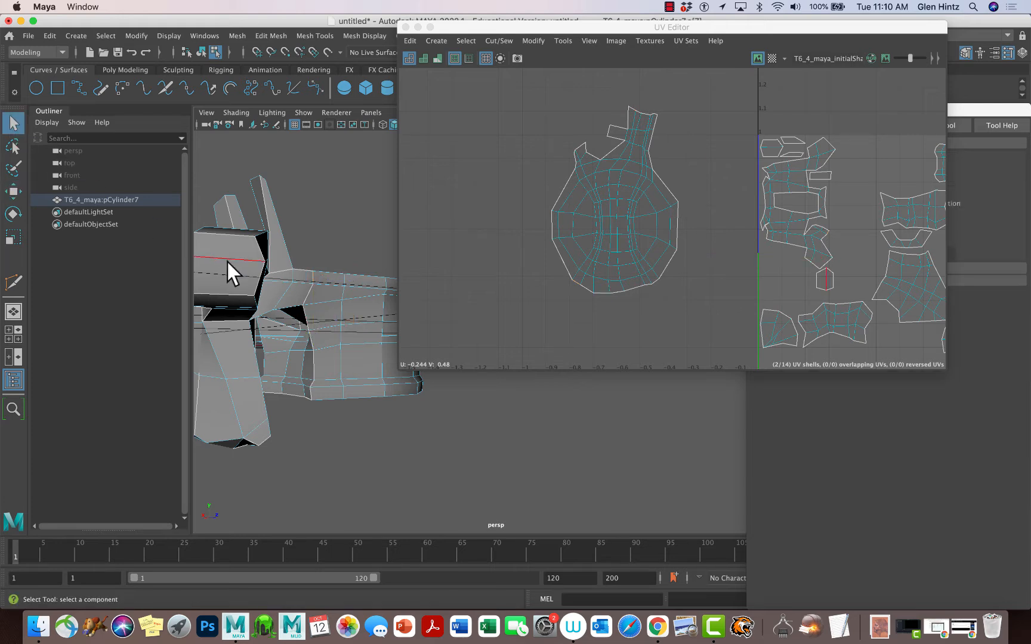
pyautogui.click(308, 292)
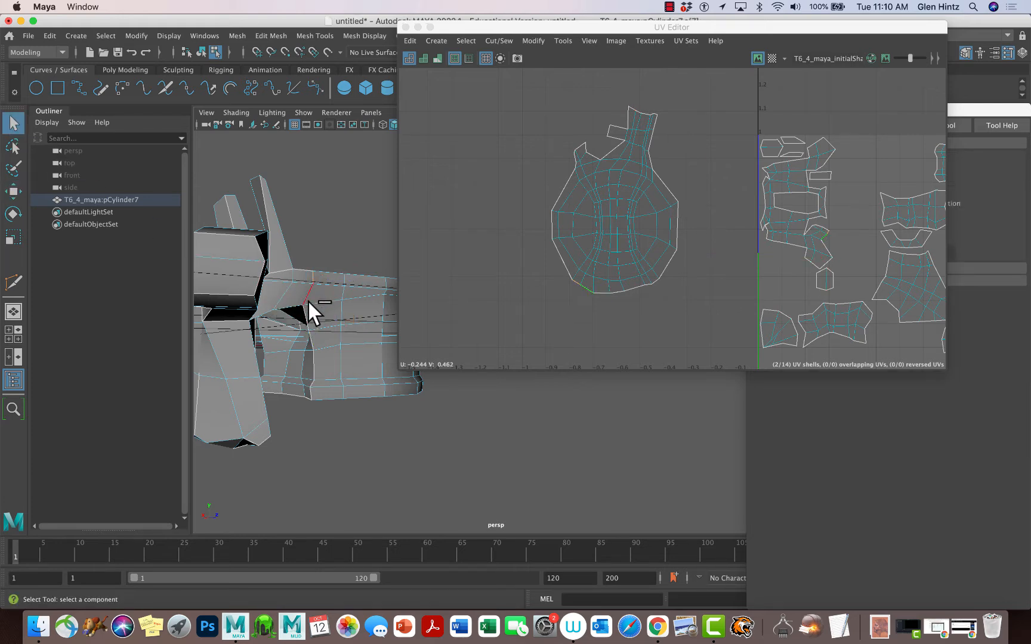
pyautogui.keyDown('shift'); pyautogui.click(317, 361); pyautogui.keyUp('shift')
# - Examine the mouth area and the selected side seam on the model from several angles, comparing them with the UV shells
pyautogui.press('alt')
pyautogui.keyDown('alt'); pyautogui.moveTo(387, 345); pyautogui.dragTo(415, 340); pyautogui.keyUp('alt')
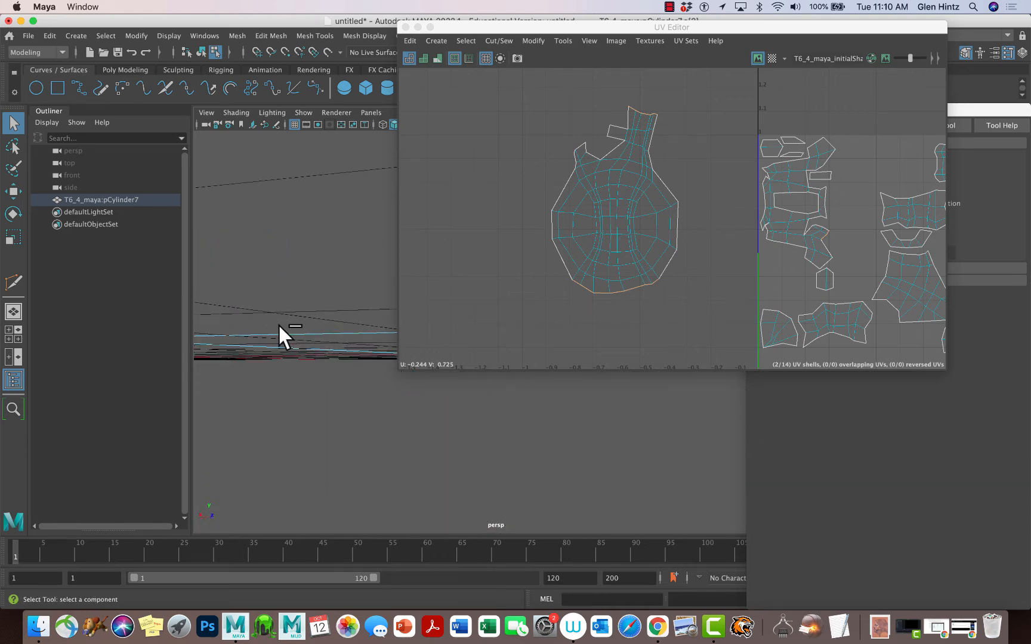
pyautogui.keyDown('alt'); pyautogui.moveTo(335, 314); pyautogui.dragTo(260, 301, button='right'); pyautogui.keyUp('alt')
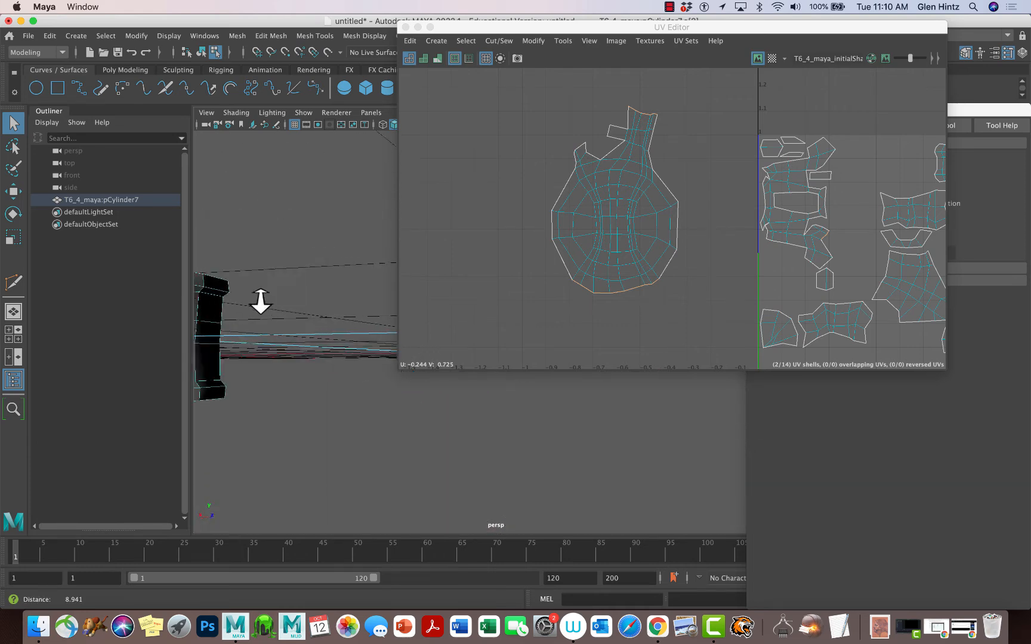
pyautogui.keyDown('alt'); pyautogui.moveTo(260, 301); pyautogui.dragTo(462, 336); pyautogui.keyUp('alt')
pyautogui.keyDown('alt'); pyautogui.moveTo(298, 310); pyautogui.dragTo(528, 388, button='middle'); pyautogui.keyUp('alt')
pyautogui.keyDown('alt'); pyautogui.moveTo(429, 385); pyautogui.dragTo(483, 384, button='middle'); pyautogui.keyUp('alt')
pyautogui.keyDown('alt'); pyautogui.moveTo(484, 387); pyautogui.dragTo(444, 357); pyautogui.keyUp('alt')
pyautogui.keyDown('alt'); pyautogui.moveTo(325, 347); pyautogui.dragTo(349, 344); pyautogui.keyUp('alt')
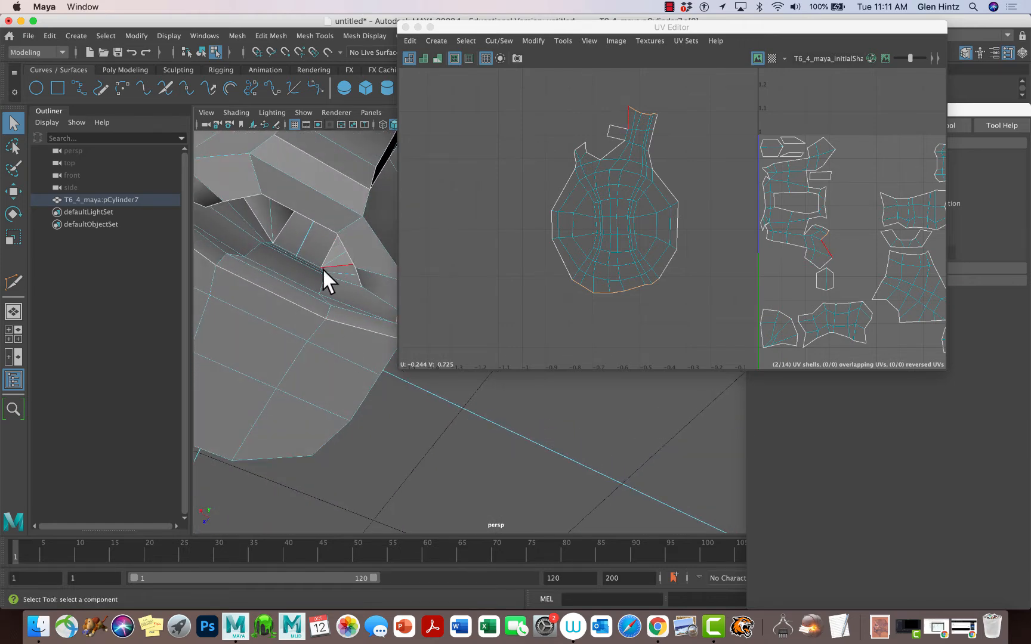
pyautogui.keyDown('alt'); pyautogui.moveTo(325, 293); pyautogui.dragTo(267, 308); pyautogui.keyUp('alt')
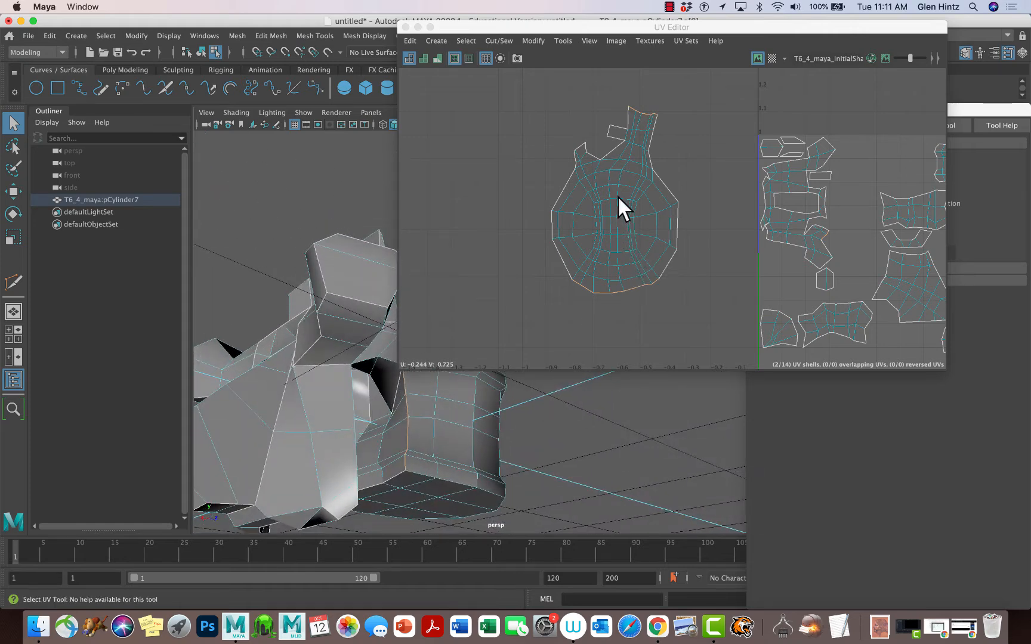
# - Cut the UVs along the edge row crossing the neck-like extension above the round shell
pyautogui.keyDown('alt'); pyautogui.moveTo(616, 195); pyautogui.dragTo(791, 249, button='right'); pyautogui.keyUp('alt')
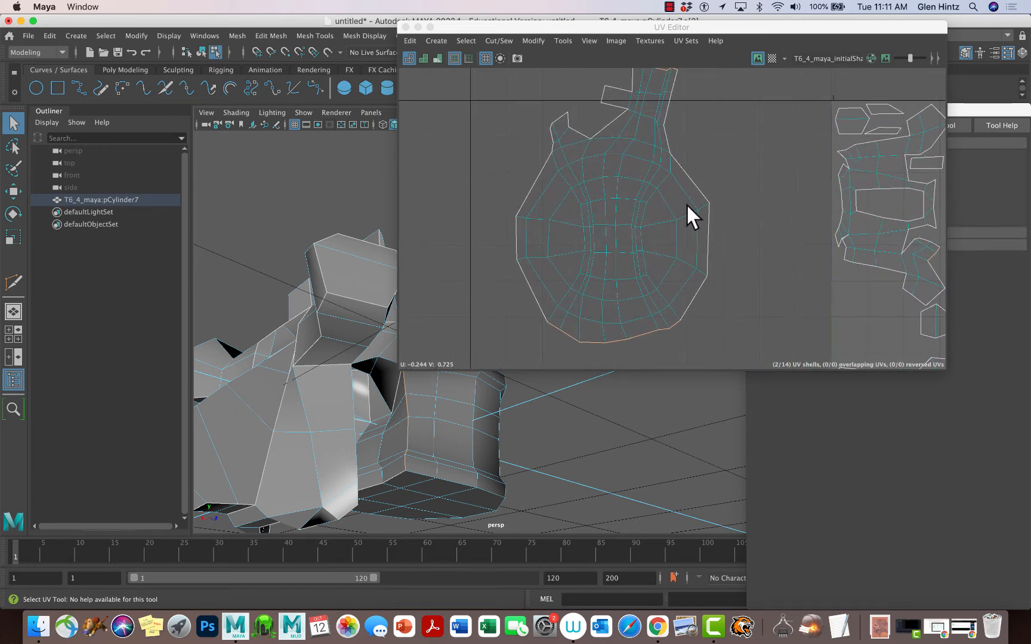
pyautogui.keyDown('alt'); pyautogui.moveTo(685, 204); pyautogui.dragTo(649, 307, button='middle'); pyautogui.keyUp('alt')
pyautogui.keyDown('alt'); pyautogui.moveTo(603, 275); pyautogui.dragTo(819, 246, button='right'); pyautogui.keyUp('alt')
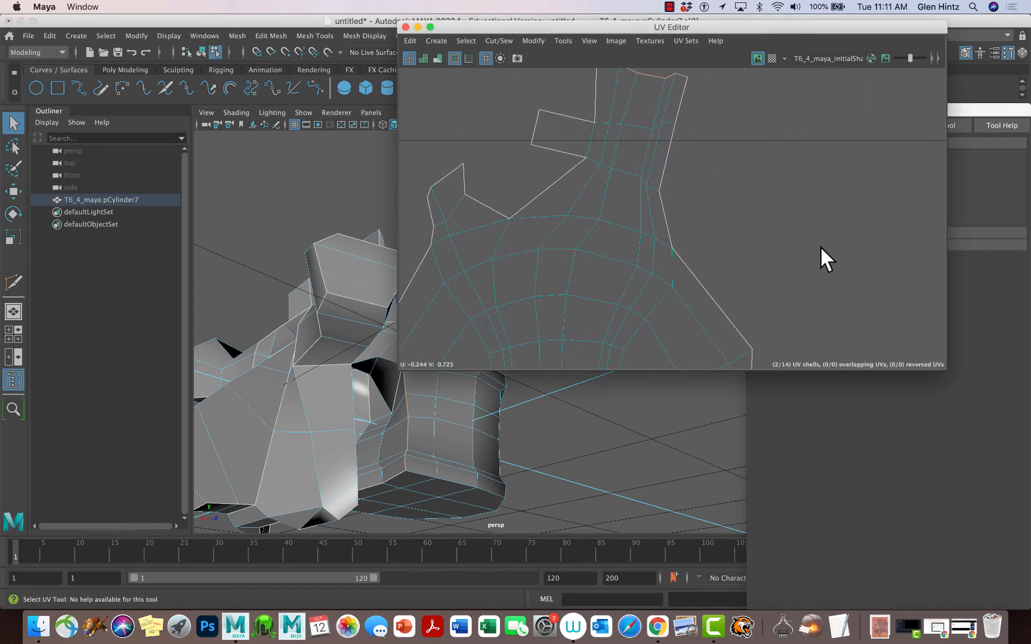
pyautogui.click(599, 124)
pyautogui.click(612, 122)
pyautogui.doubleClick(613, 121)
pyautogui.keyDown('shift'); pyautogui.click(655, 124); pyautogui.keyUp('shift')
pyautogui.click(500, 41)
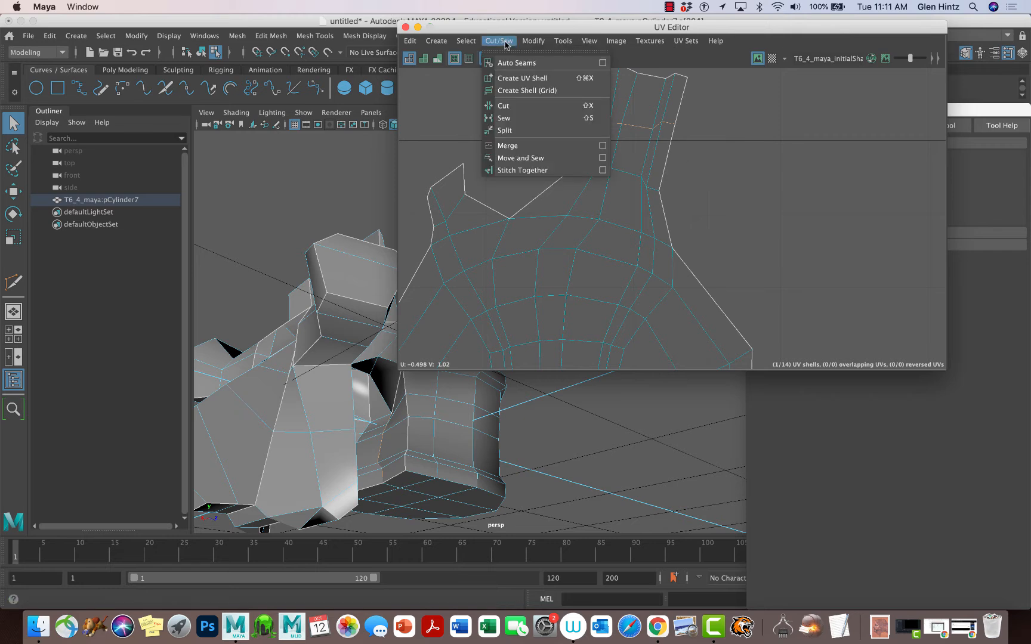
pyautogui.click(509, 107)
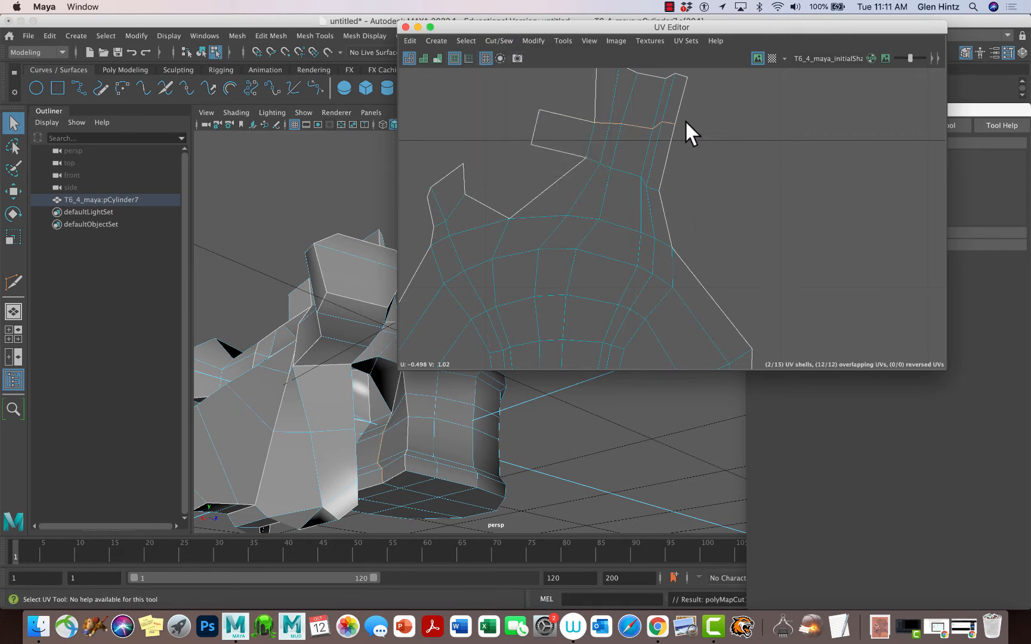
# - Select the faces of the cut-off end piece and move its shell to the empty area below and to the right of the round shell
pyautogui.moveTo(638, 106); pyautogui.dragTo(589, 93, button='right')
pyautogui.click(637, 110)
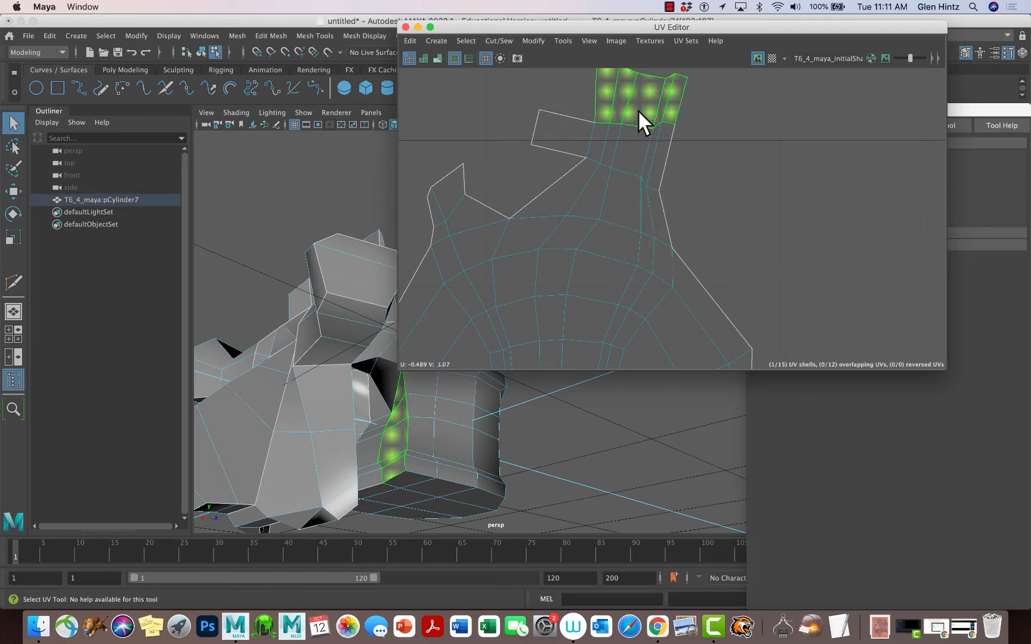
pyautogui.press('w')
pyautogui.moveTo(759, 86); pyautogui.dragTo(928, 119)
pyautogui.keyDown('alt'); pyautogui.moveTo(866, 252); pyautogui.dragTo(824, 244, button='middle'); pyautogui.keyUp('alt')
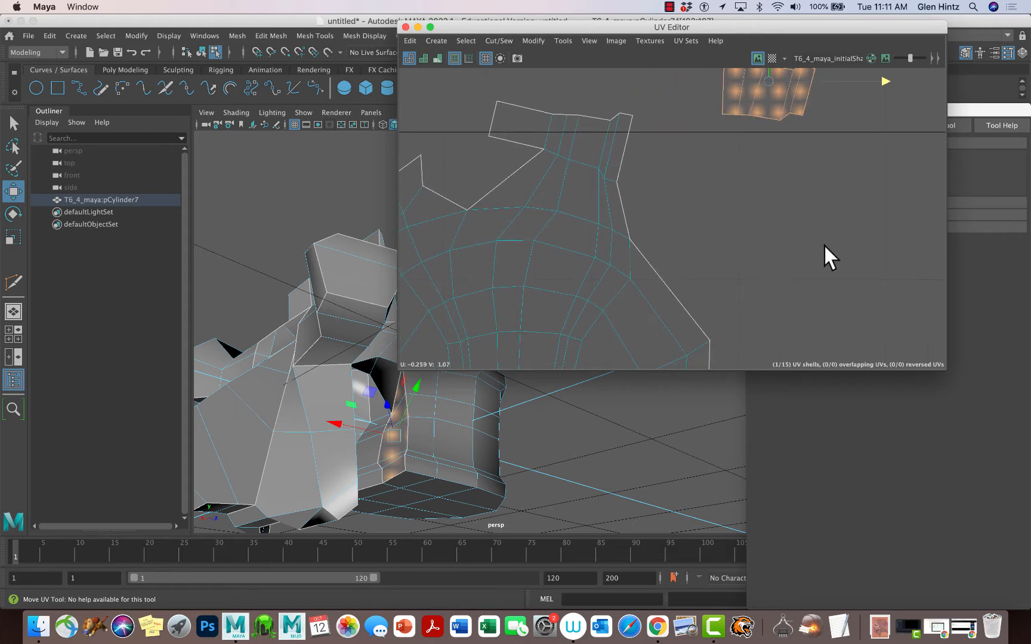
pyautogui.keyDown('alt'); pyautogui.moveTo(822, 241); pyautogui.dragTo(682, 202, button='right'); pyautogui.keyUp('alt')
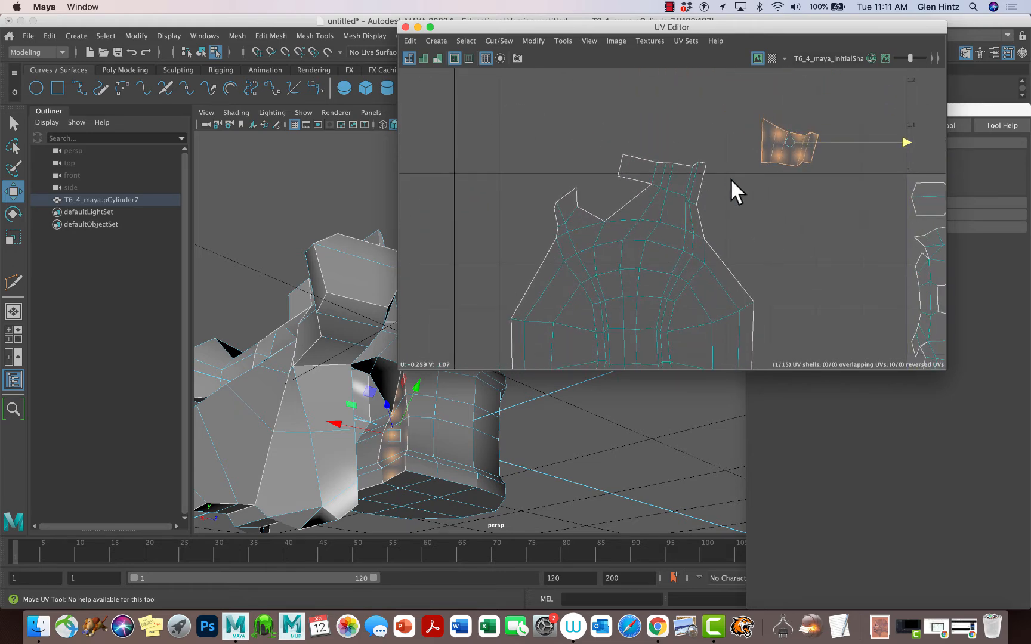
pyautogui.moveTo(787, 88); pyautogui.dragTo(755, 280)
pyautogui.keyDown('alt'); pyautogui.moveTo(757, 224); pyautogui.dragTo(482, 121, button='right'); pyautogui.keyUp('alt')
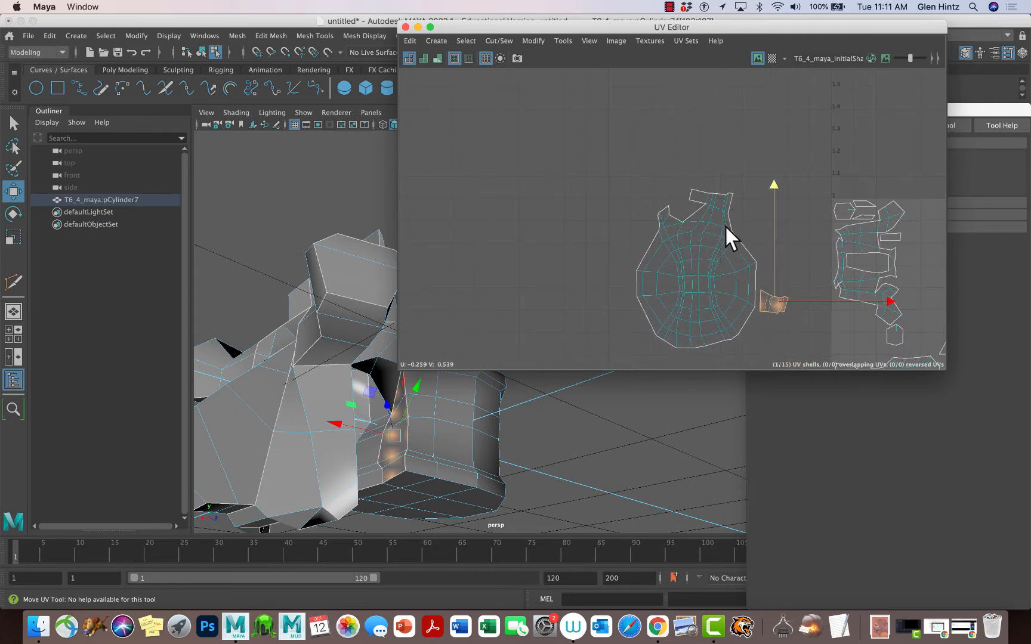
pyautogui.keyDown('alt'); pyautogui.moveTo(725, 225); pyautogui.dragTo(676, 144, button='middle'); pyautogui.keyUp('alt')
pyautogui.moveTo(717, 106); pyautogui.dragTo(708, 197)
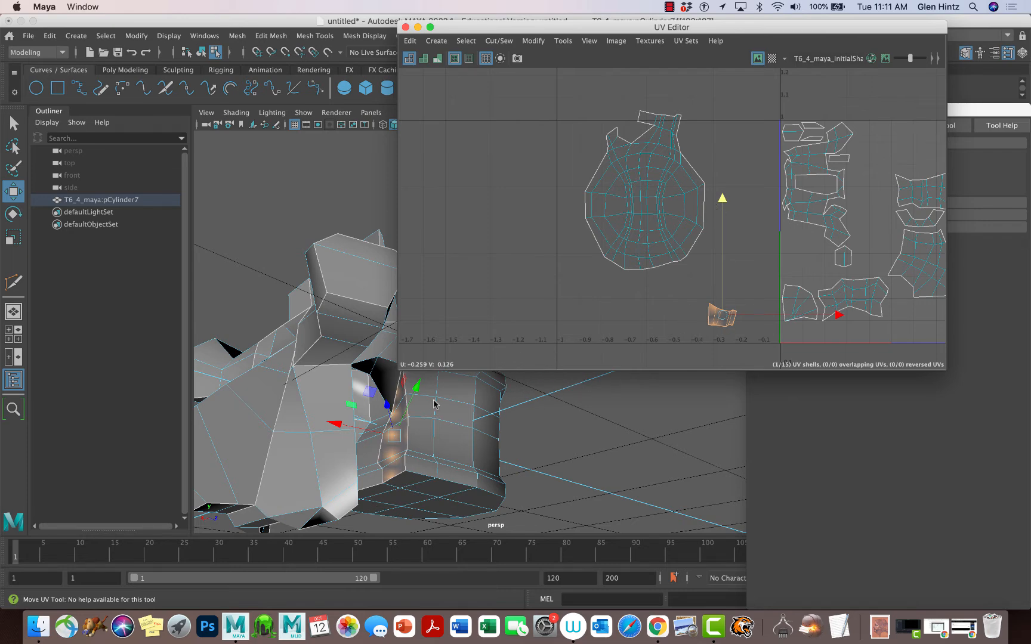
# - Select the vertical seam edges between the cut-off piece and the head's side on the model and join them with Move and Sew
pyautogui.keyDown('alt'); pyautogui.moveTo(391, 426); pyautogui.dragTo(348, 408); pyautogui.keyUp('alt')
pyautogui.rightClick(313, 352)
pyautogui.moveTo(314, 352); pyautogui.dragTo(314, 262, button='right')
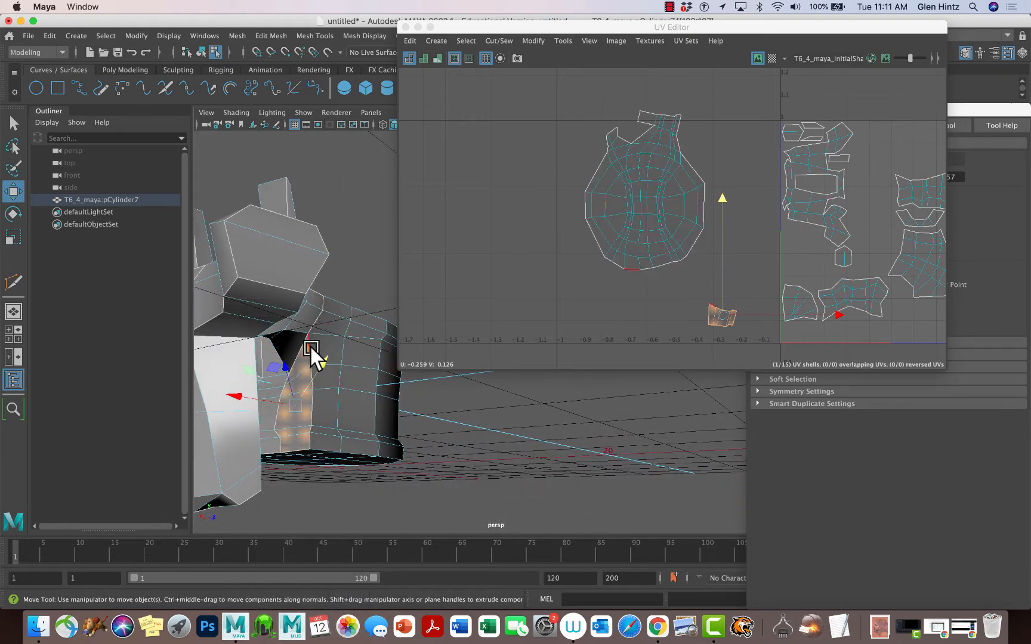
pyautogui.press('q')
pyautogui.click(313, 371)
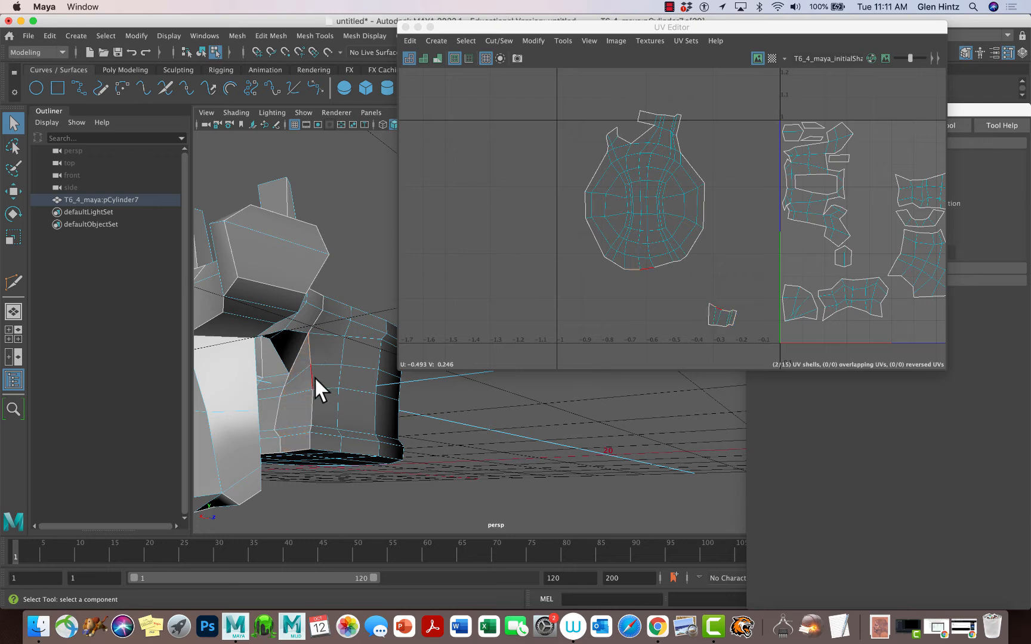
pyautogui.keyDown('shift'); pyautogui.click(312, 414); pyautogui.keyUp('shift')
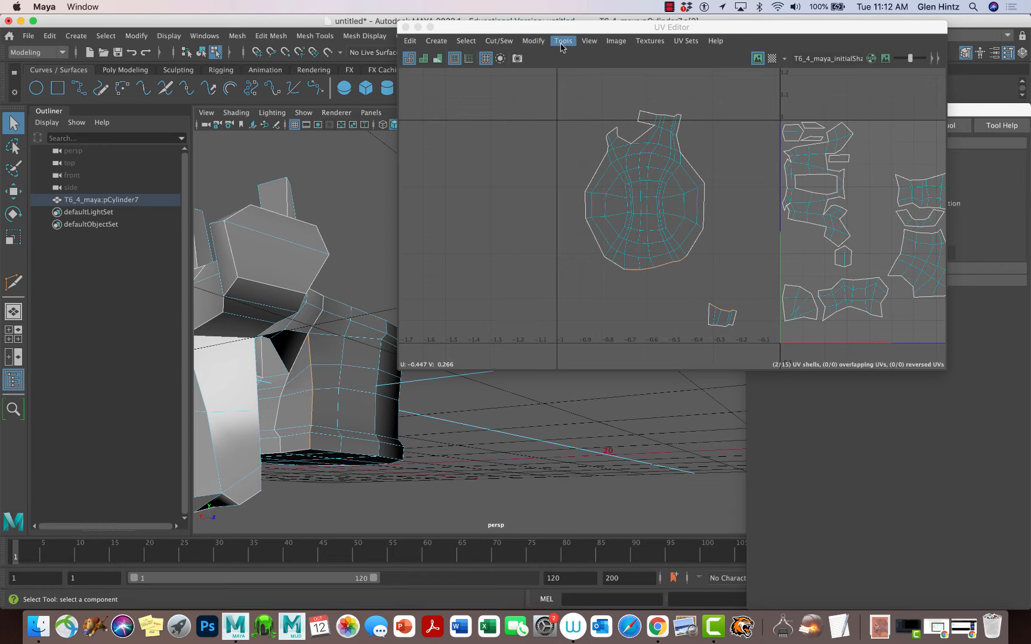
pyautogui.click(499, 41)
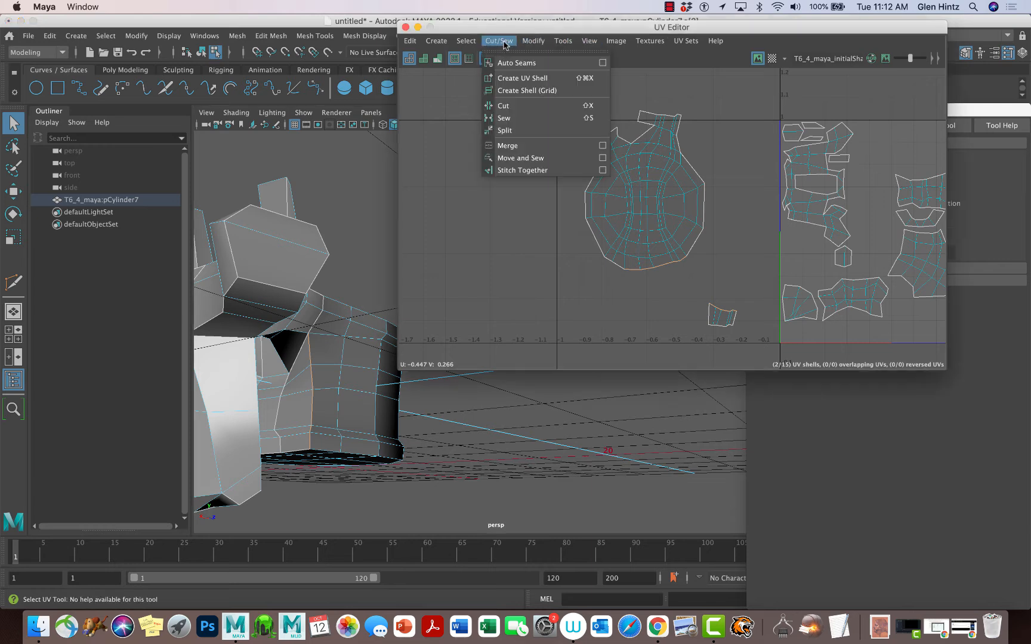
pyautogui.click(516, 149)
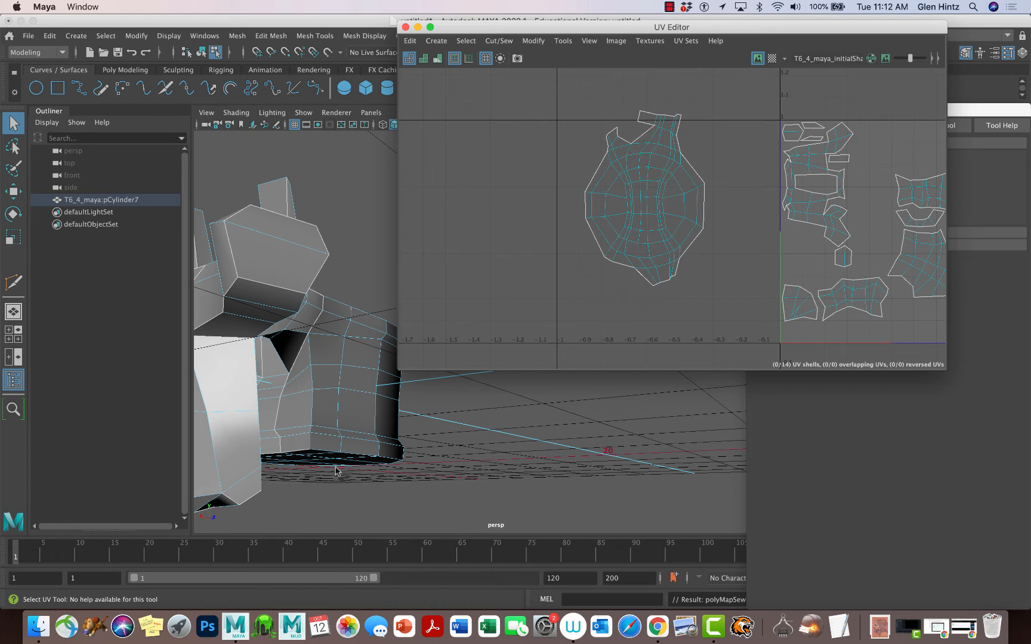
# - Select the upper border edges of the flat jaw plate to locate them on the round UV shell, and clear the selection
pyautogui.keyDown('alt'); pyautogui.moveTo(329, 414); pyautogui.dragTo(317, 371); pyautogui.keyUp('alt')
pyautogui.keyDown('alt'); pyautogui.moveTo(252, 377); pyautogui.dragTo(334, 403); pyautogui.keyUp('alt')
pyautogui.keyDown('alt'); pyautogui.moveTo(334, 404); pyautogui.dragTo(289, 383, button='right'); pyautogui.keyUp('alt')
pyautogui.keyDown('alt'); pyautogui.moveTo(289, 383); pyautogui.dragTo(274, 381); pyautogui.keyUp('alt')
pyautogui.keyDown('alt'); pyautogui.moveTo(349, 405); pyautogui.dragTo(311, 362); pyautogui.keyUp('alt')
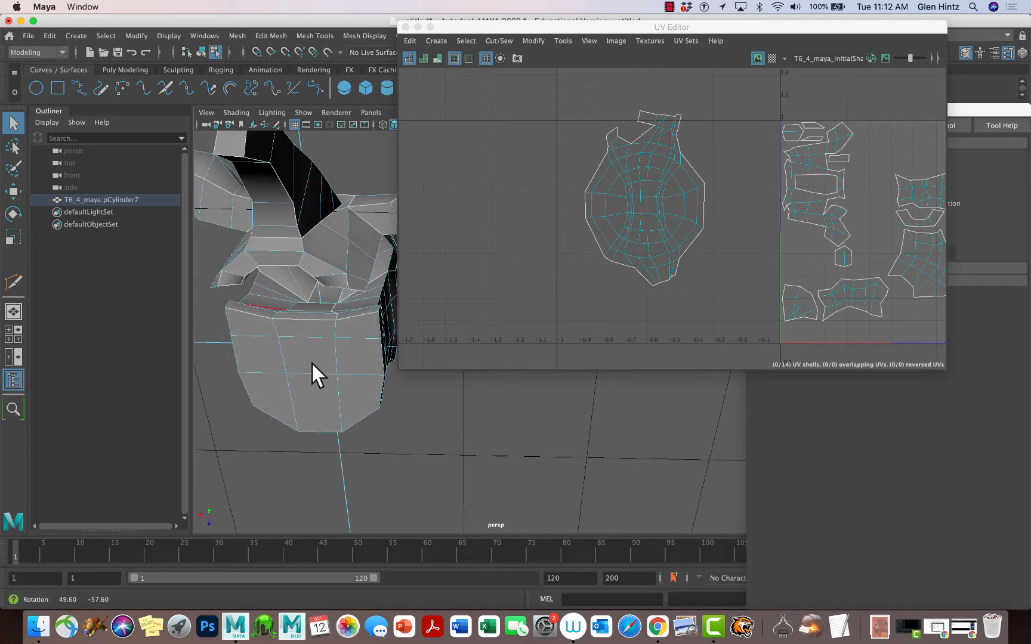
pyautogui.click(269, 319)
pyautogui.keyDown('shift'); pyautogui.click(289, 320); pyautogui.keyUp('shift')
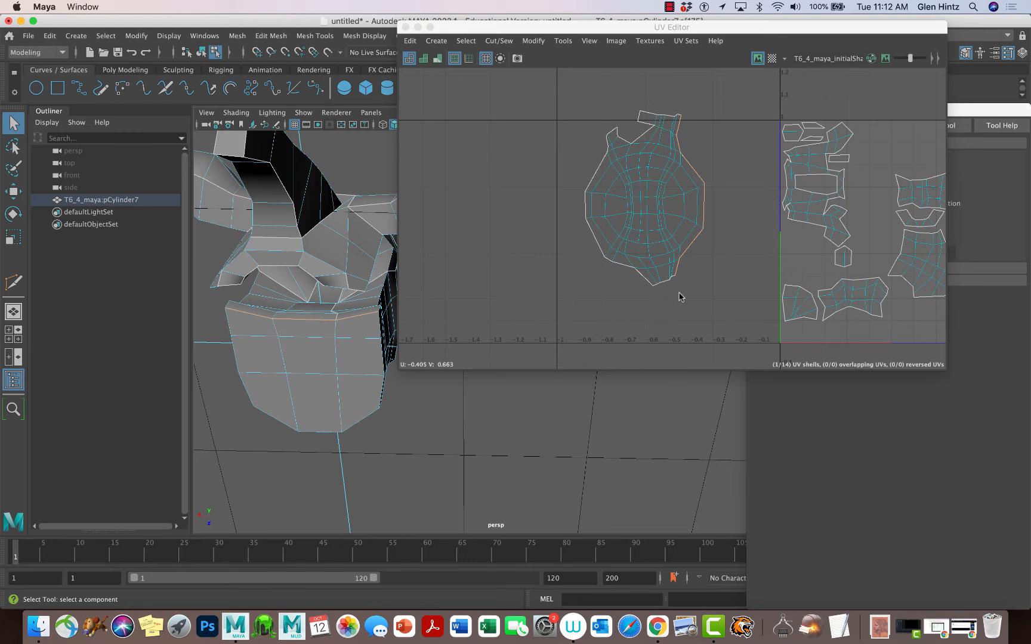
pyautogui.keyDown('alt'); pyautogui.moveTo(691, 288); pyautogui.dragTo(580, 287, button='middle'); pyautogui.keyUp('alt')
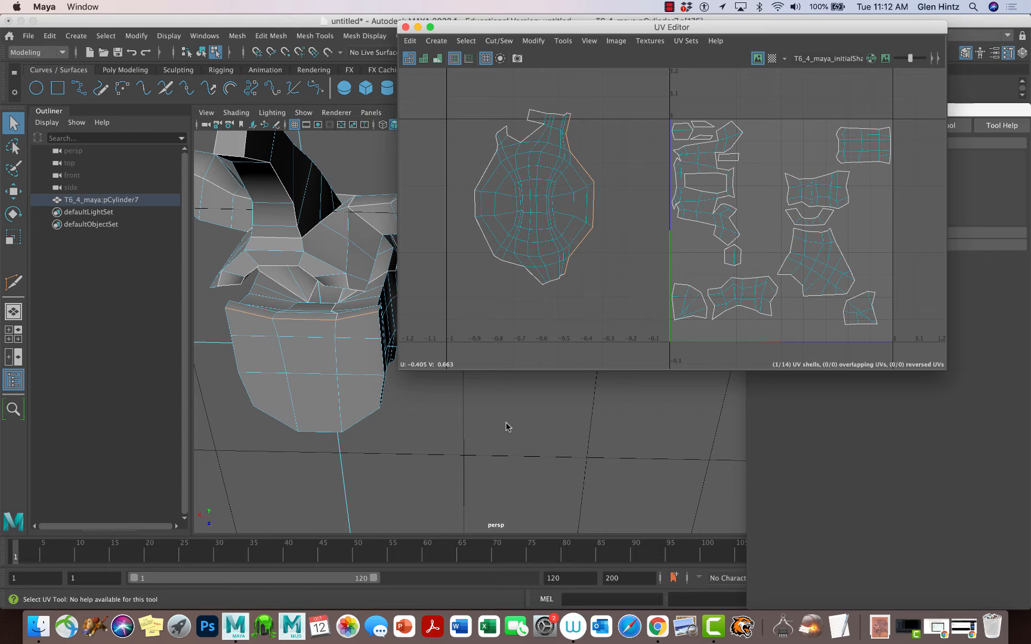
pyautogui.click(619, 237)
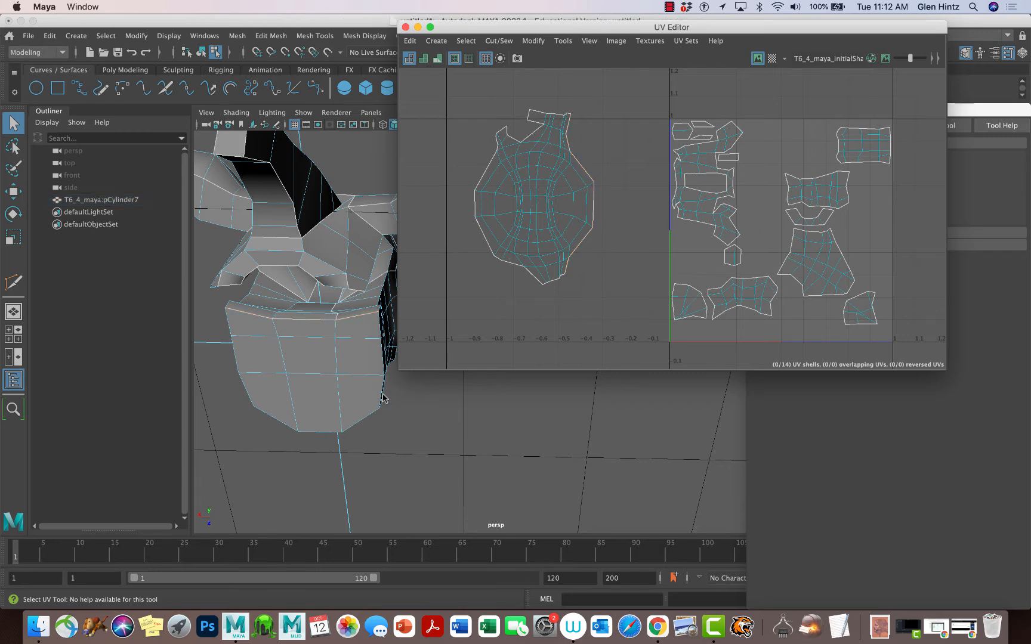
# - Select the seam edges beside the round opening above the jaw plate on the model to locate their matching UV borders
pyautogui.keyDown('alt'); pyautogui.moveTo(320, 388); pyautogui.dragTo(246, 387); pyautogui.keyUp('alt')
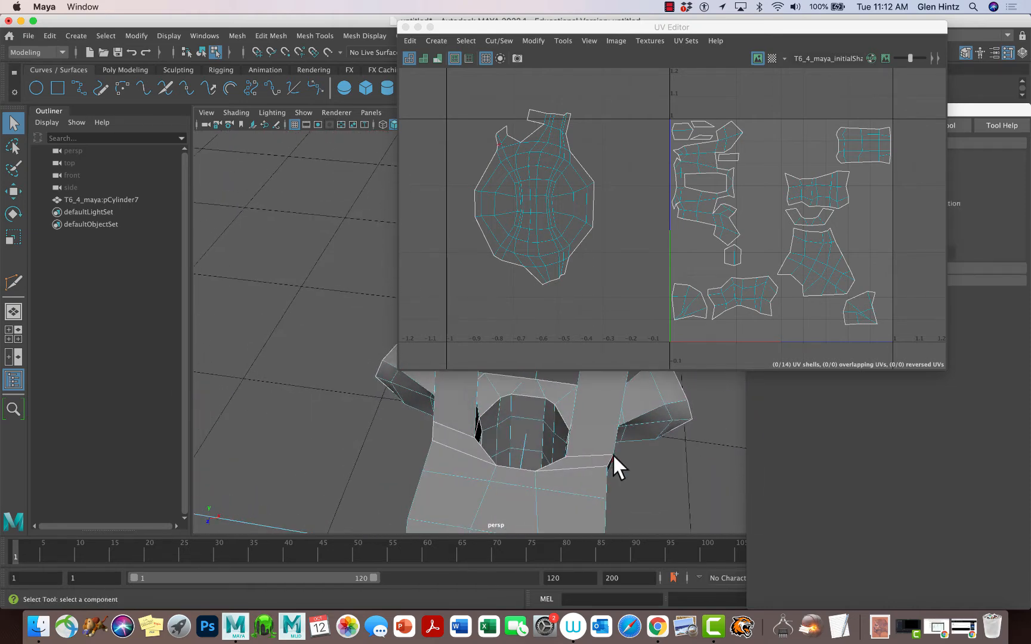
pyautogui.click(588, 468)
pyautogui.click(588, 467)
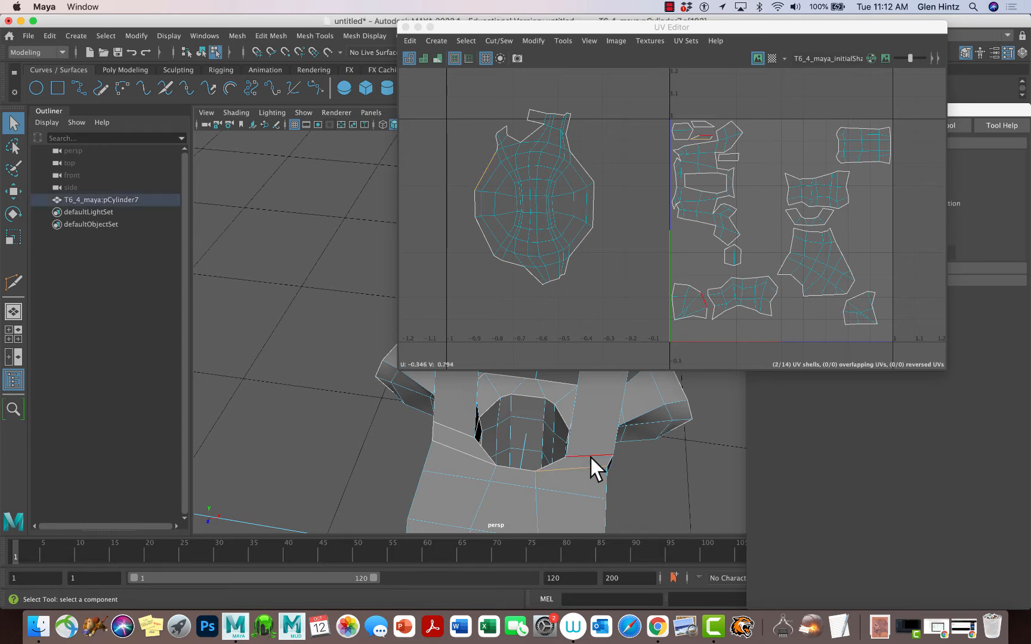
pyautogui.click(590, 455)
pyautogui.click(609, 460)
pyautogui.click(550, 460)
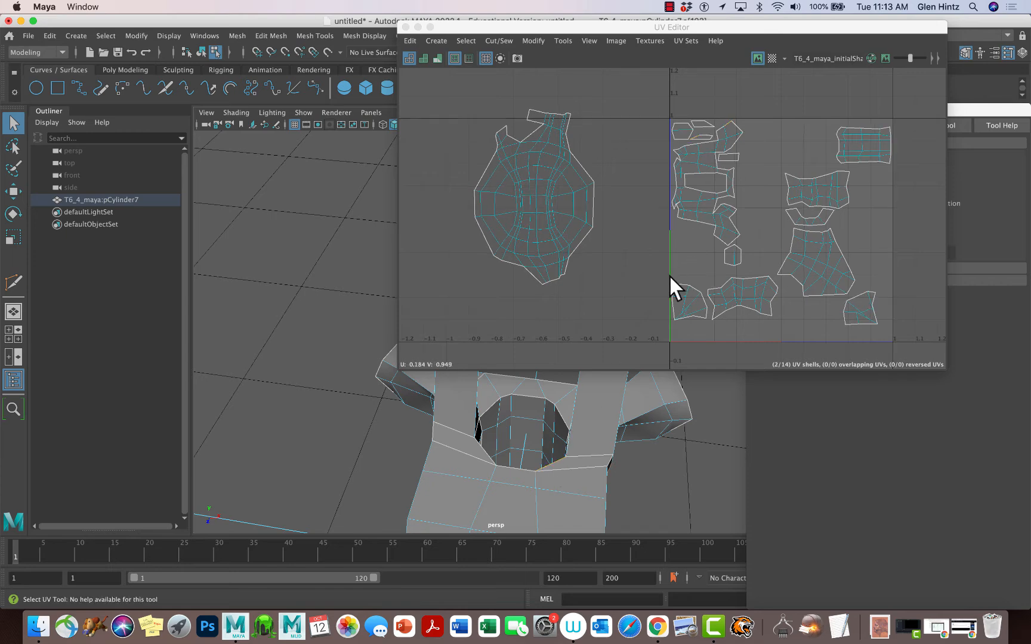
pyautogui.keyDown('alt'); pyautogui.moveTo(668, 274); pyautogui.dragTo(832, 300, button='right'); pyautogui.keyUp('alt')
pyautogui.keyDown('alt'); pyautogui.moveTo(579, 223); pyautogui.dragTo(665, 322, button='middle'); pyautogui.keyUp('alt')
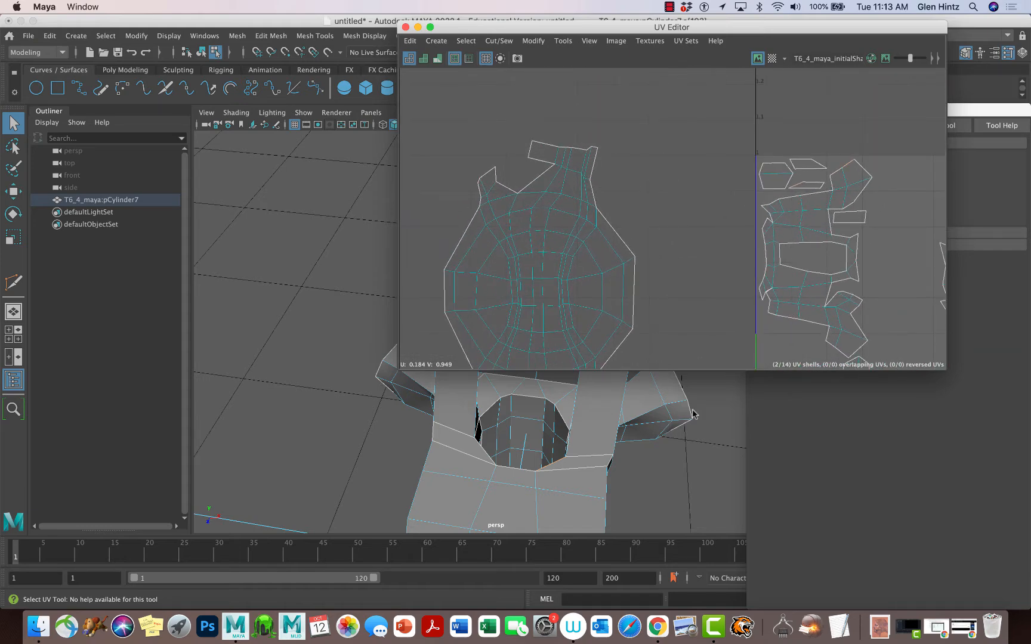
# - Join the thin sliver shell to the round shell's upper side border with Move and Sew, including the gap edge beside it
pyautogui.click(815, 181)
pyautogui.click(822, 184)
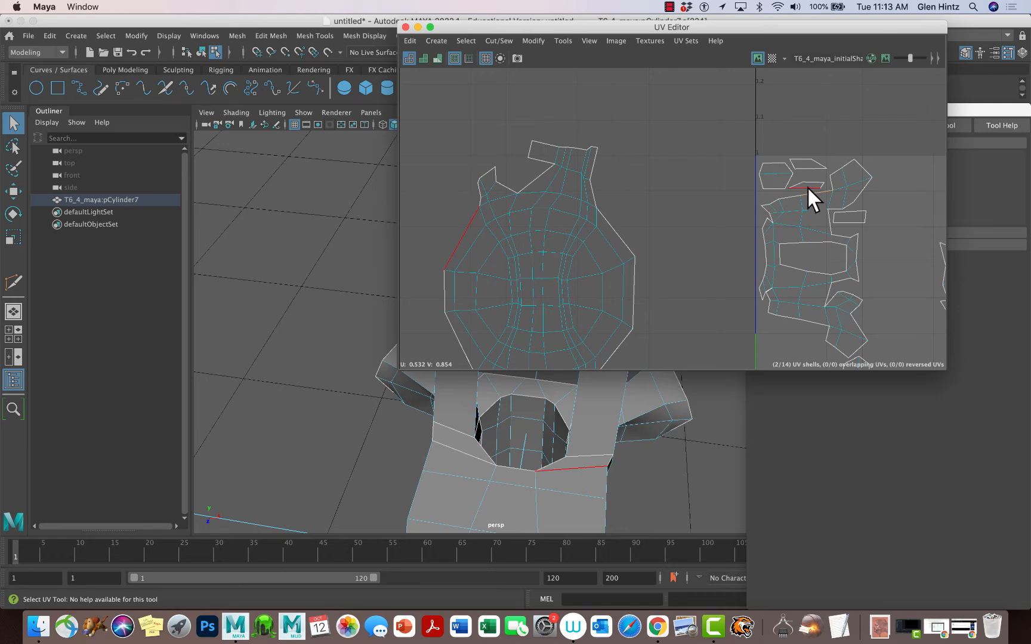
pyautogui.click(806, 187)
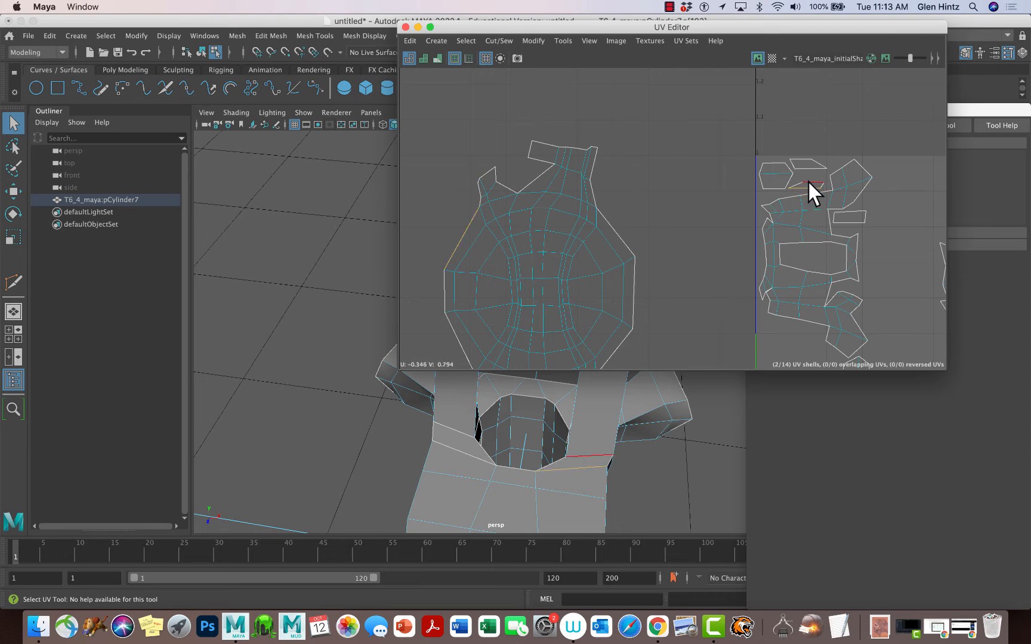
pyautogui.click(794, 181)
pyautogui.click(820, 183)
pyautogui.click(499, 41)
pyautogui.click(505, 156)
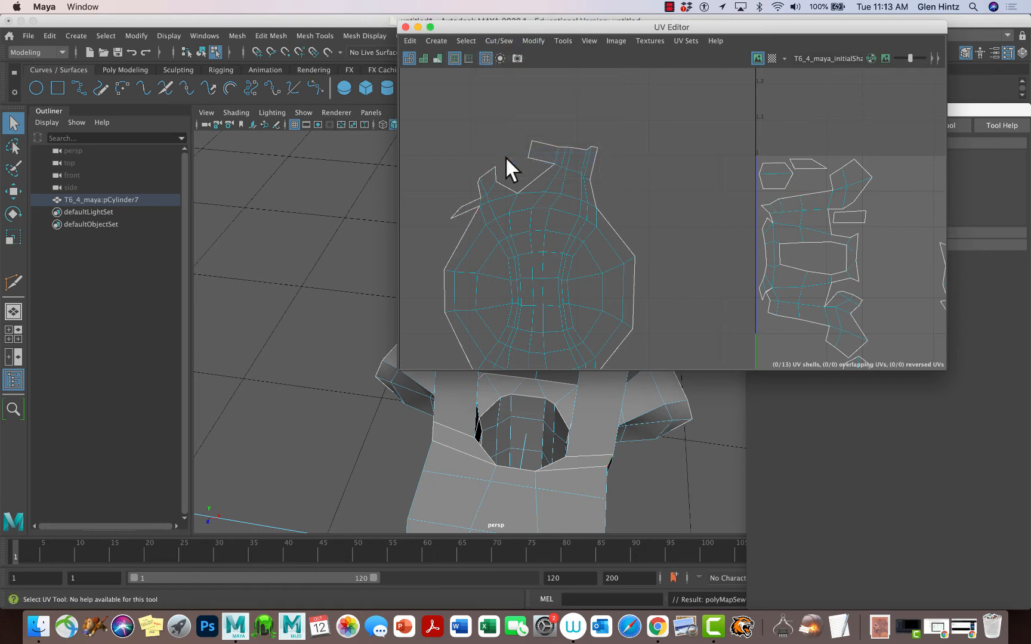
pyautogui.click(464, 210)
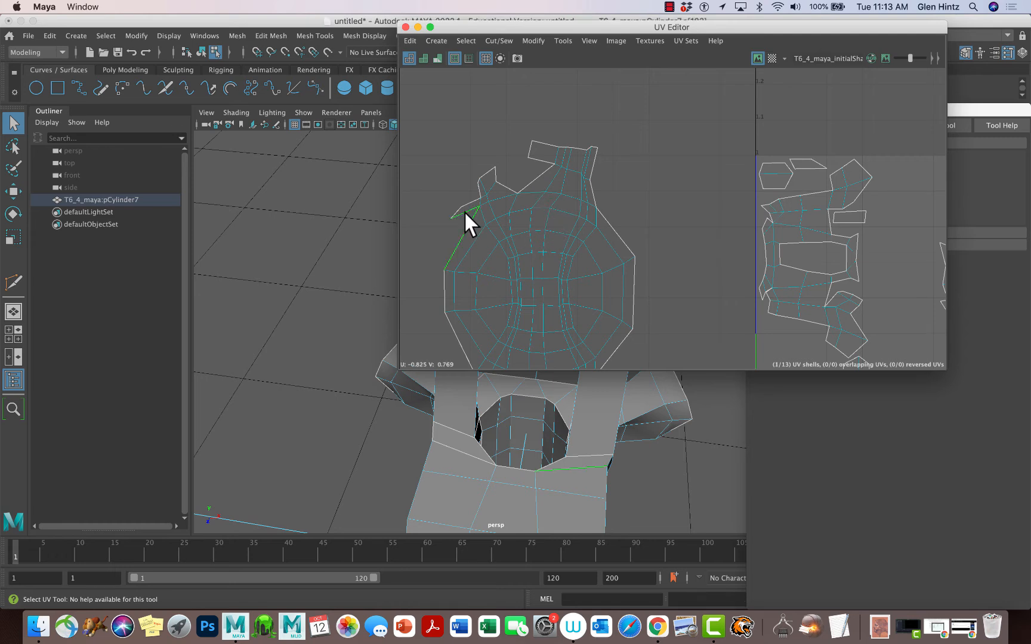
pyautogui.press('g')
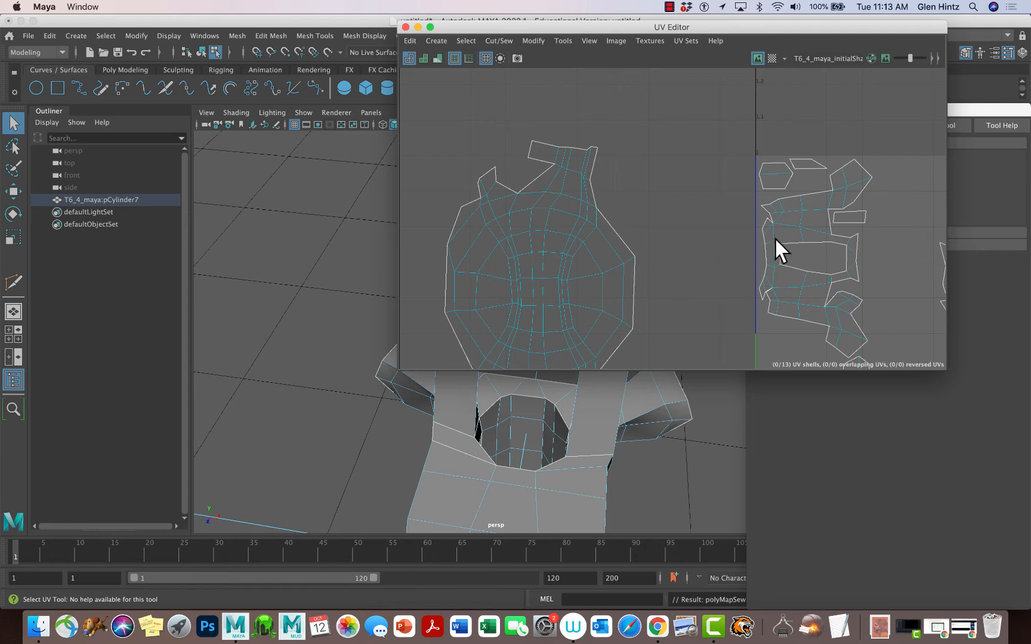
# - Select the seam edges of the remaining sliver shell and join it and its connected side shell to the round shell with Move and Sew
pyautogui.click(811, 167)
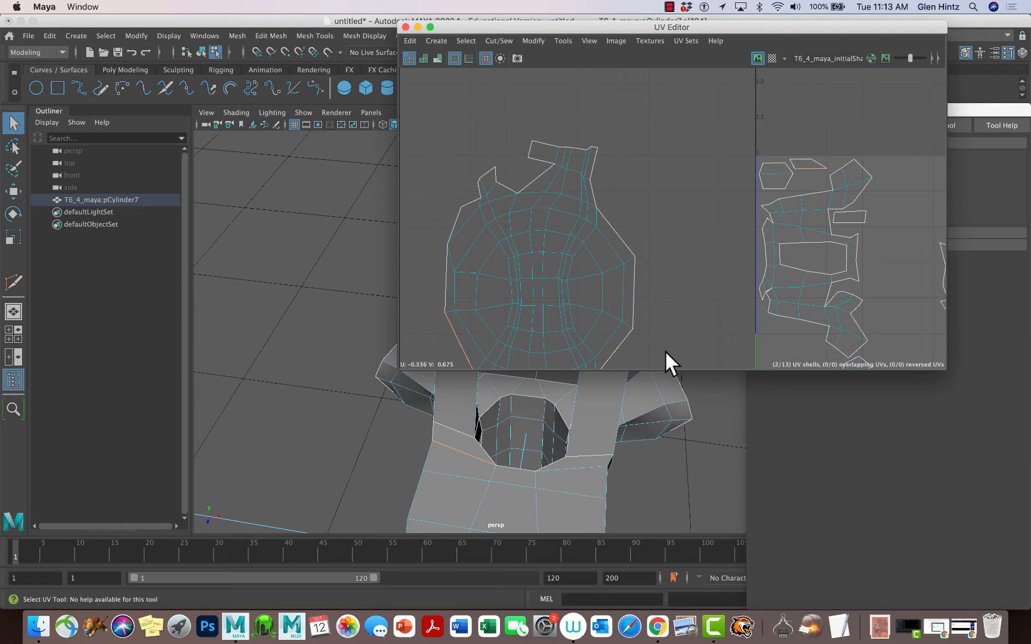
pyautogui.click(792, 164)
pyautogui.keyDown('alt'); pyautogui.moveTo(688, 261); pyautogui.dragTo(613, 195, button='right'); pyautogui.keyUp('alt')
pyautogui.keyDown('alt'); pyautogui.moveTo(631, 217); pyautogui.dragTo(598, 119, button='middle'); pyautogui.keyUp('alt')
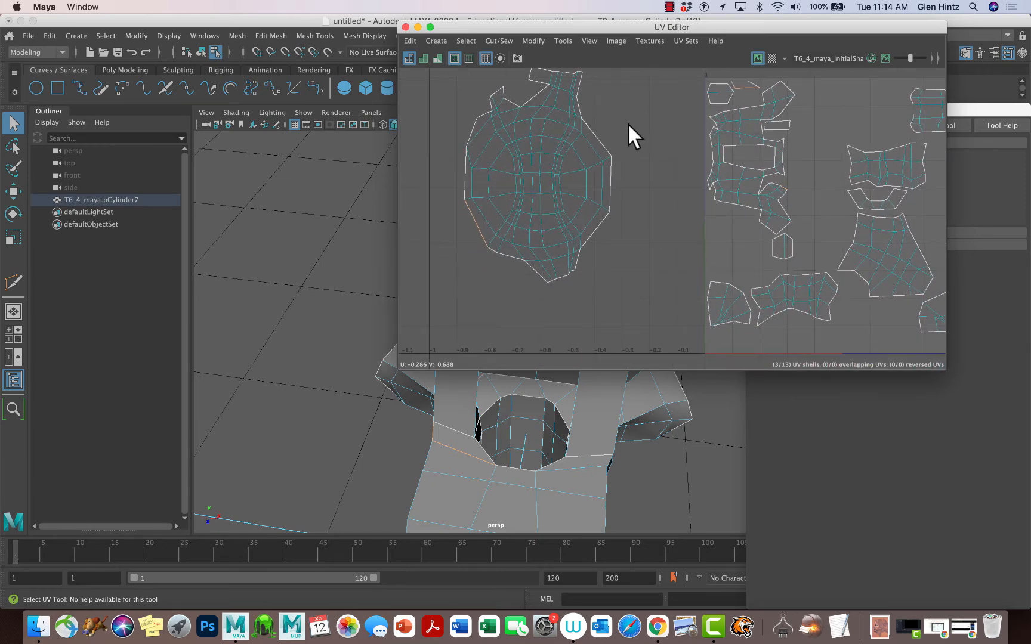
pyautogui.click(542, 75)
pyautogui.click(499, 41)
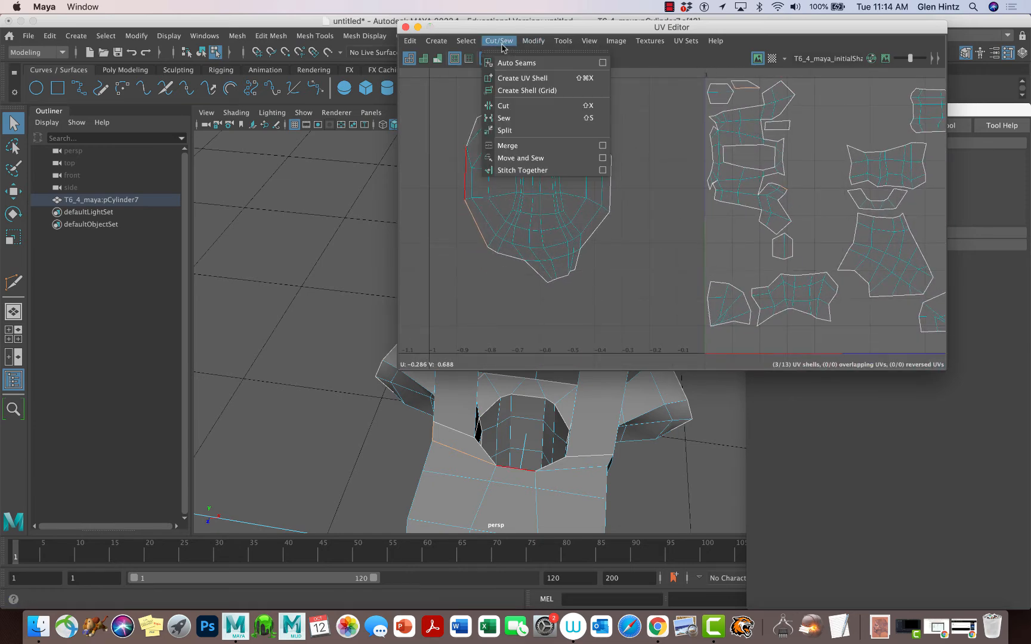
pyautogui.click(520, 157)
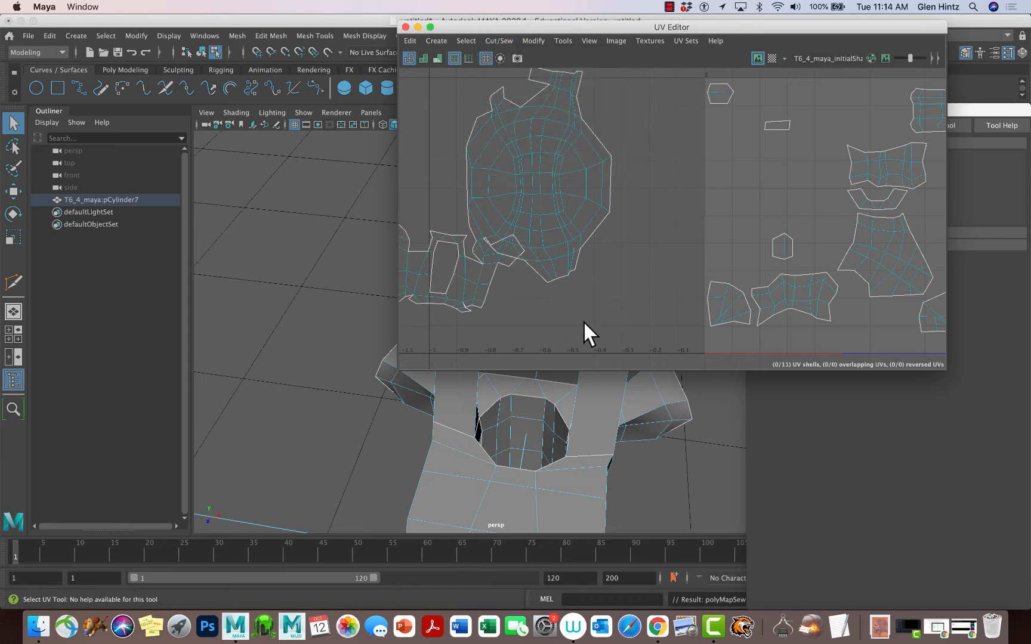
# - Select the whole merged round shell and unfold it to separate its overlapping parts
pyautogui.keyDown('alt'); pyautogui.moveTo(566, 312); pyautogui.dragTo(661, 317, button='middle'); pyautogui.keyUp('alt')
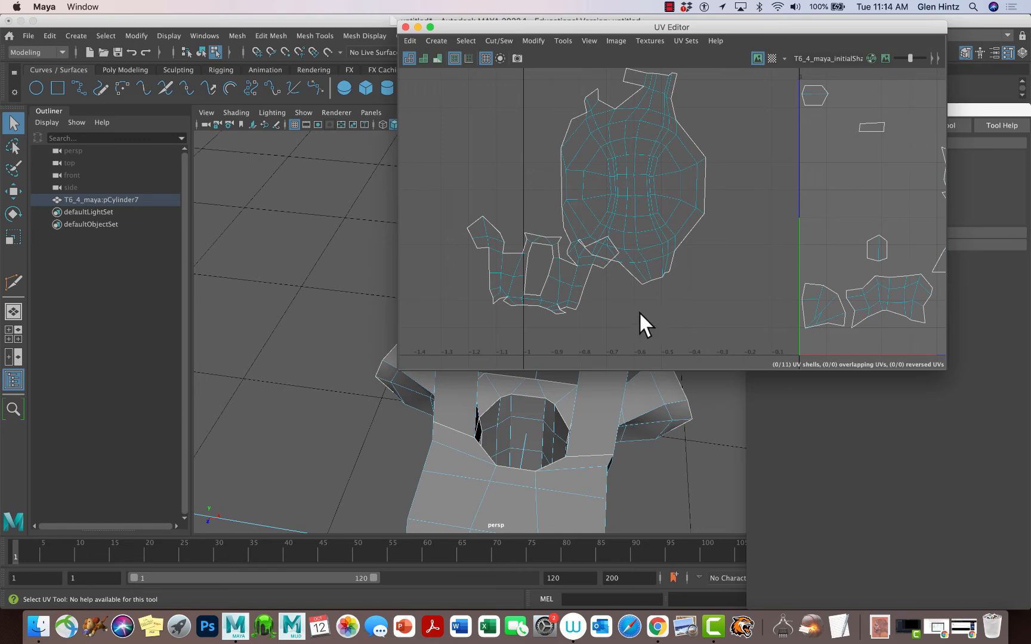
pyautogui.moveTo(639, 205); pyautogui.dragTo(574, 185, button='right')
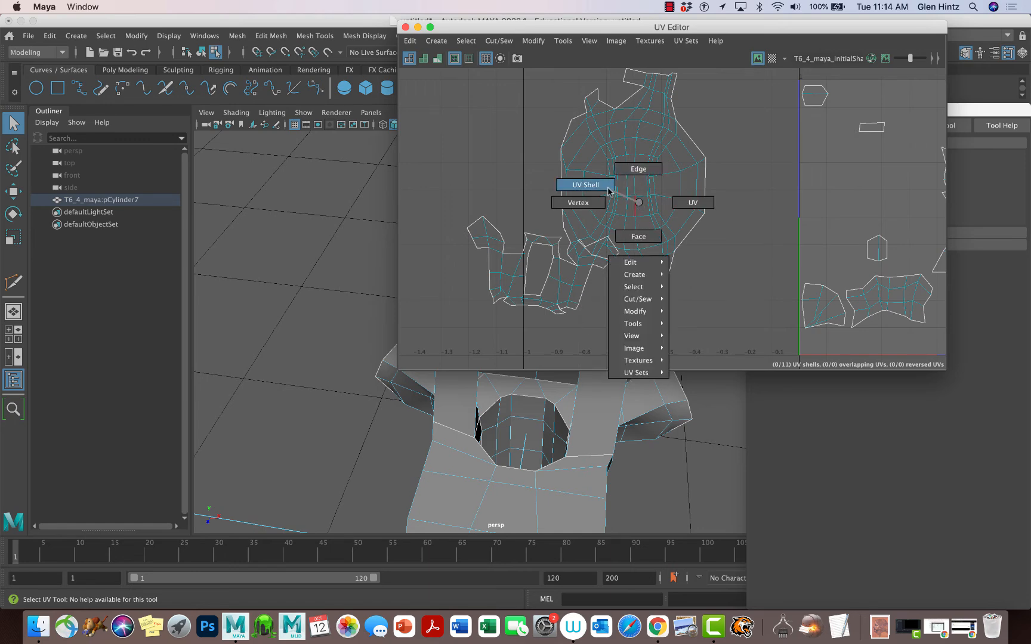
pyautogui.click(534, 41)
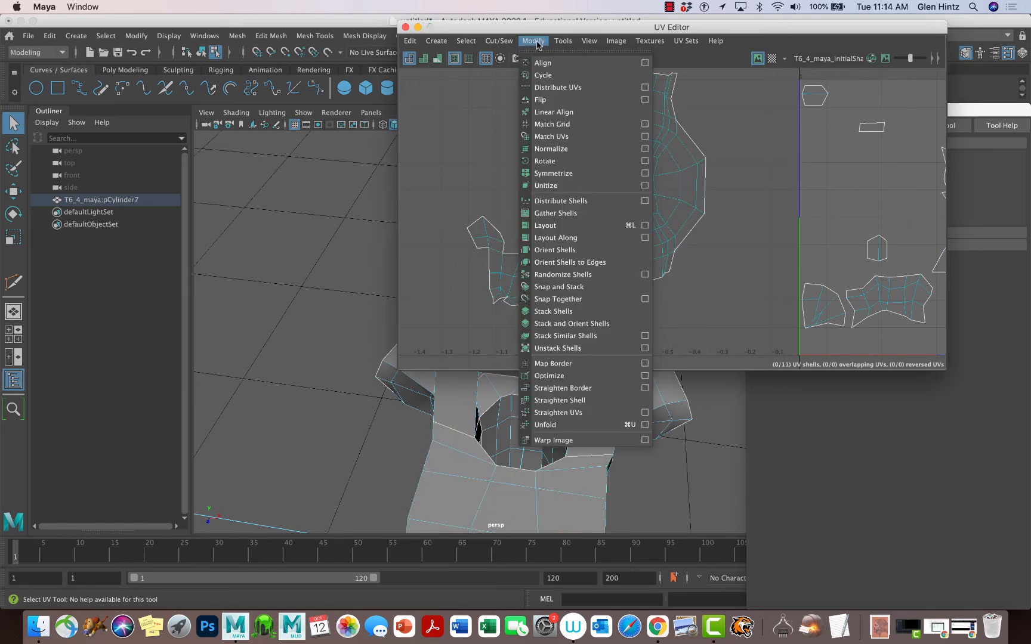
pyautogui.click(563, 425)
pyautogui.click(591, 216)
pyautogui.click(533, 40)
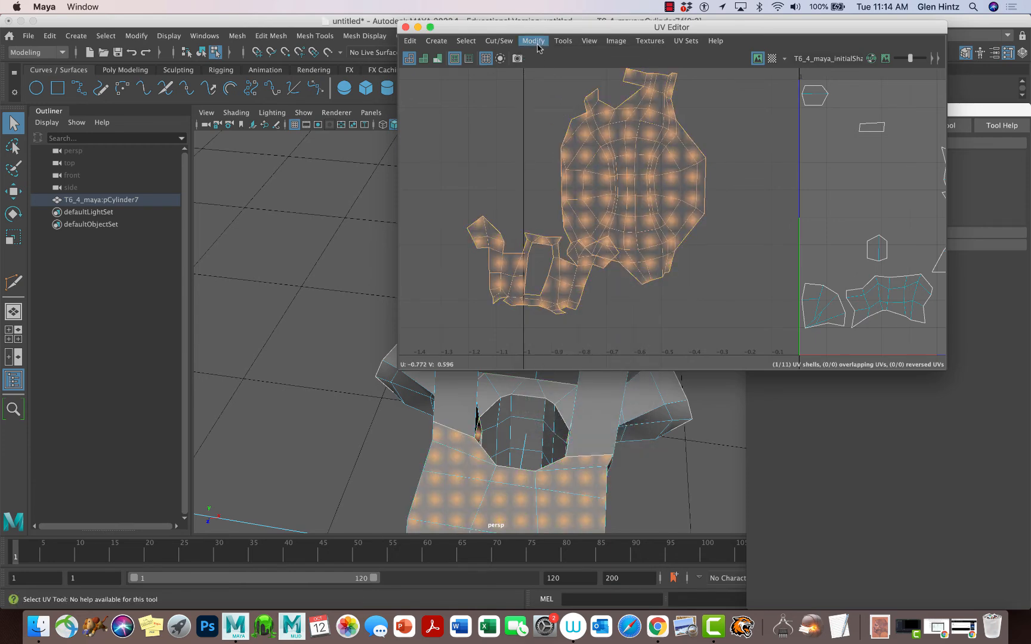
pyautogui.click(550, 424)
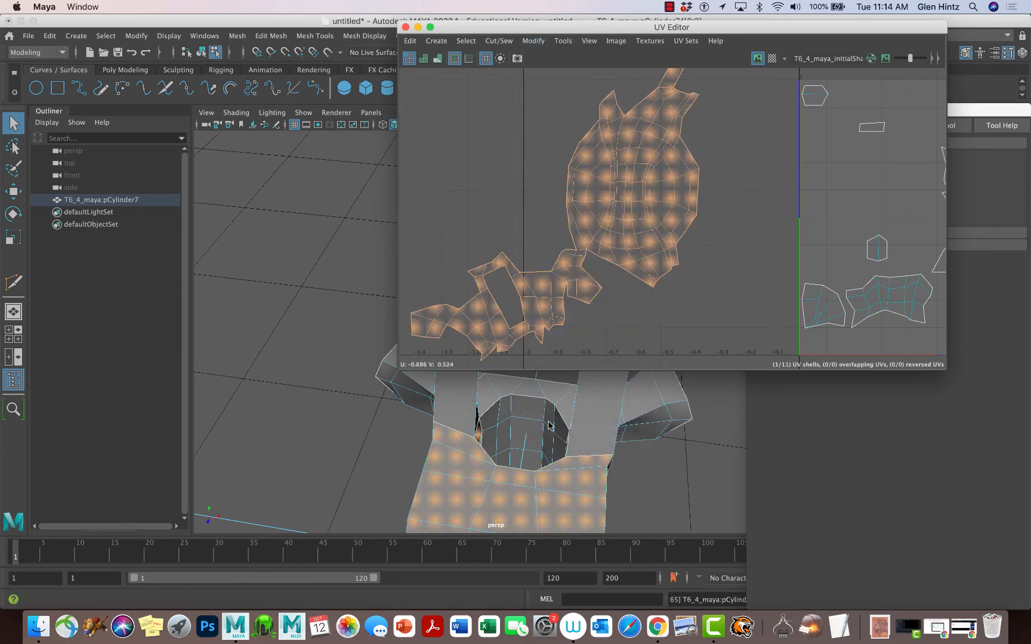
# - Optimize the unfolded merged shell repeatedly and clear the selection
pyautogui.click(534, 40)
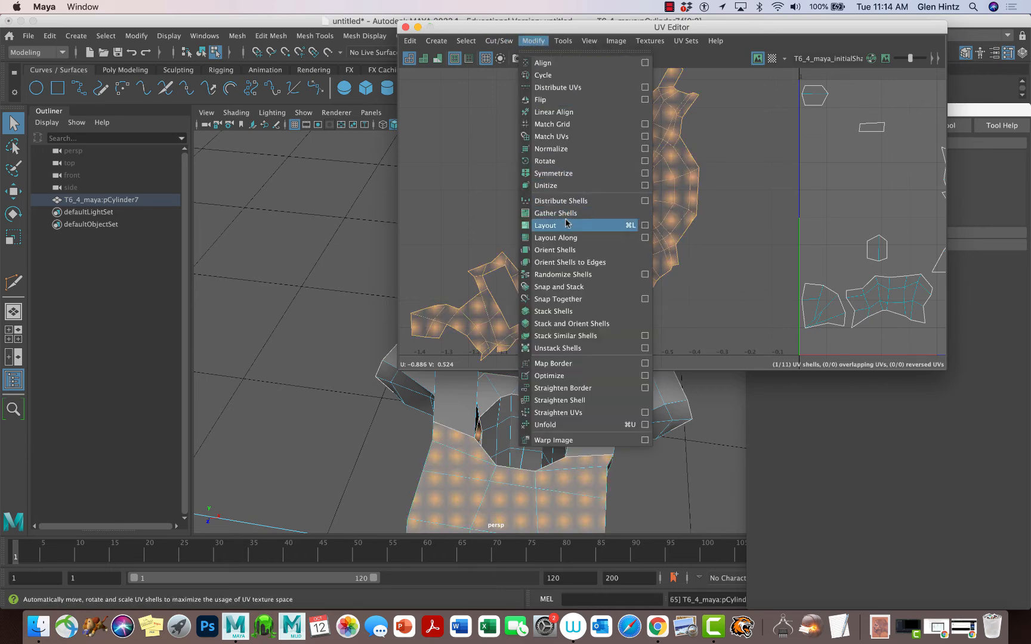
pyautogui.click(579, 376)
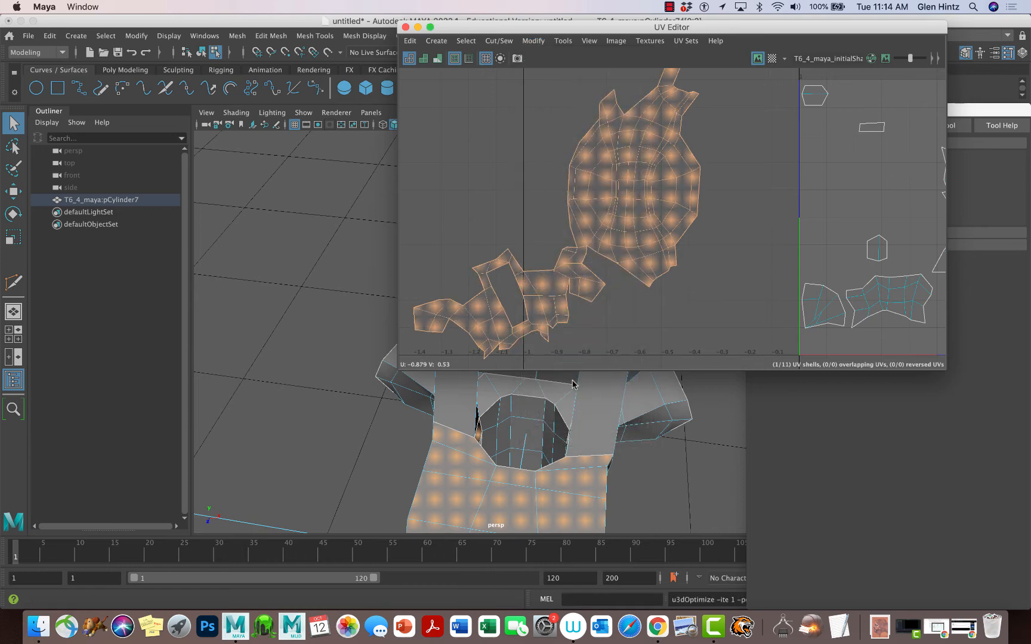
pyautogui.press('g')
pyautogui.press('g')
pyautogui.press('g')
pyautogui.press('g')
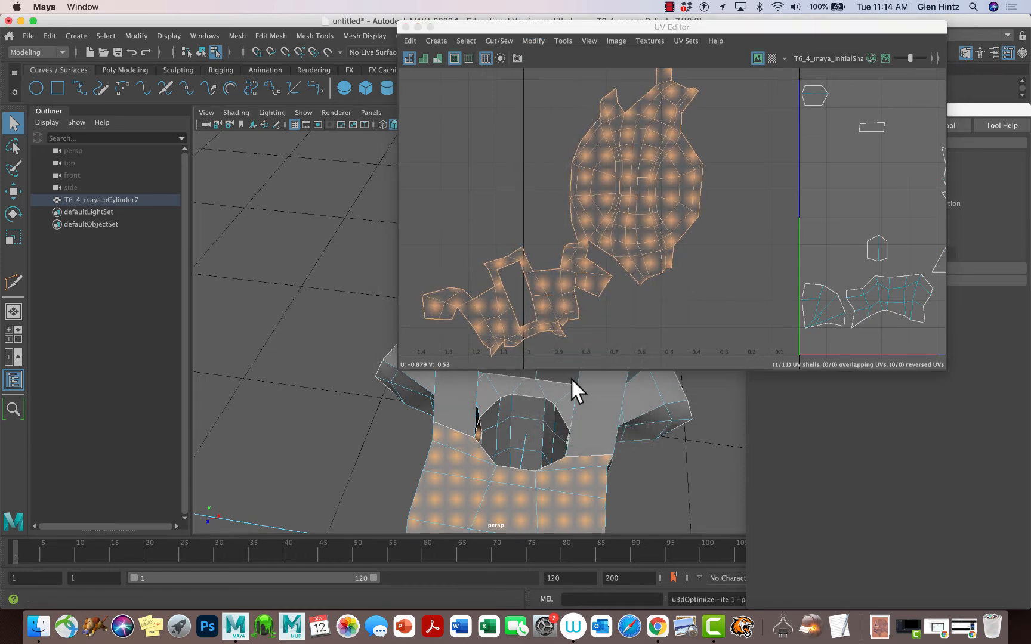
pyautogui.click(682, 474)
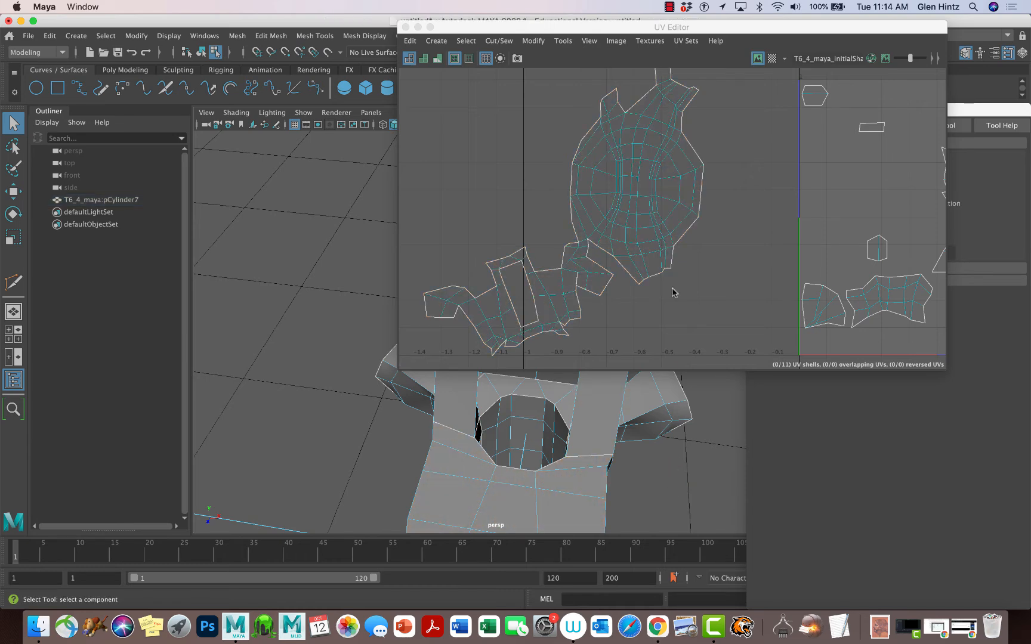
# - Examine the edges of the merged shell's attached side section and look around the head for the remaining seams
pyautogui.keyDown('alt'); pyautogui.moveTo(672, 288); pyautogui.dragTo(656, 218, button='middle'); pyautogui.keyUp('alt')
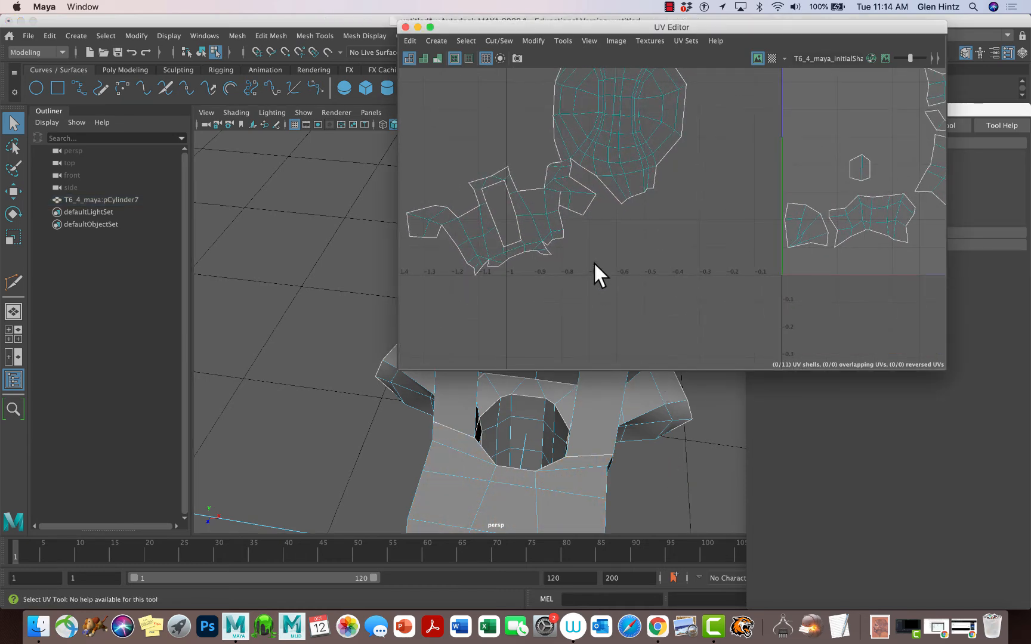
pyautogui.moveTo(558, 160); pyautogui.dragTo(575, 132, button='right')
pyautogui.click(562, 158)
pyautogui.keyDown('alt'); pyautogui.moveTo(510, 262); pyautogui.dragTo(571, 255, button='middle'); pyautogui.keyUp('alt')
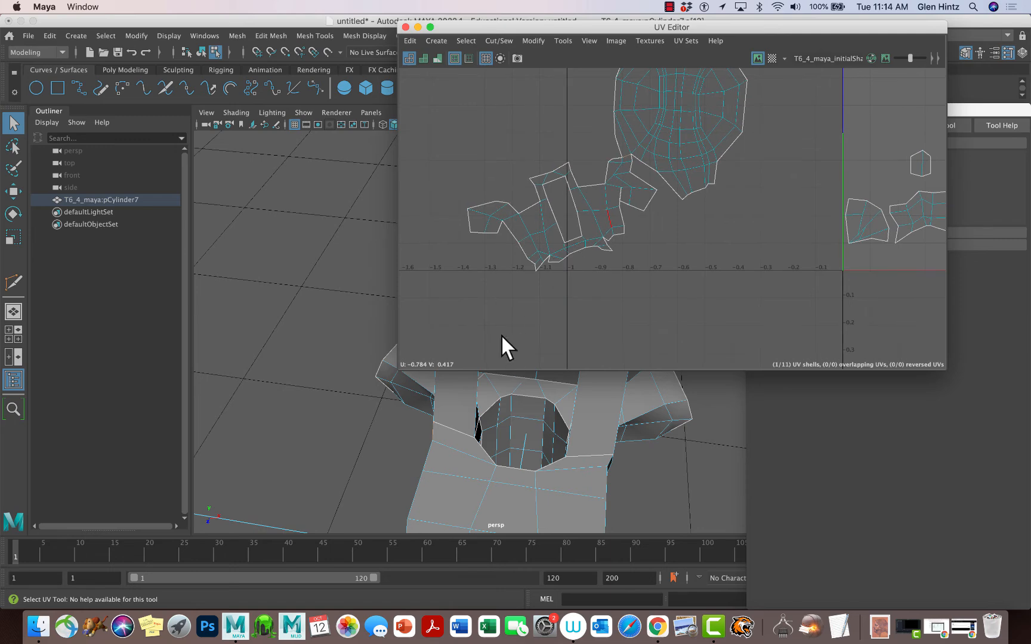
pyautogui.moveTo(511, 465)
pyautogui.keyDown('alt'); pyautogui.mouseDown()
pyautogui.moveTo(607, 433)
pyautogui.moveTo(502, 508)
pyautogui.moveTo(509, 467)
pyautogui.moveTo(480, 484)
pyautogui.moveTo(511, 476)
pyautogui.moveTo(478, 522)
pyautogui.moveTo(507, 479)
pyautogui.mouseUp(); pyautogui.keyUp('alt')
pyautogui.keyDown('ctrl'); pyautogui.moveTo(507, 479); pyautogui.dragTo(552, 475, button='right'); pyautogui.keyUp('ctrl')
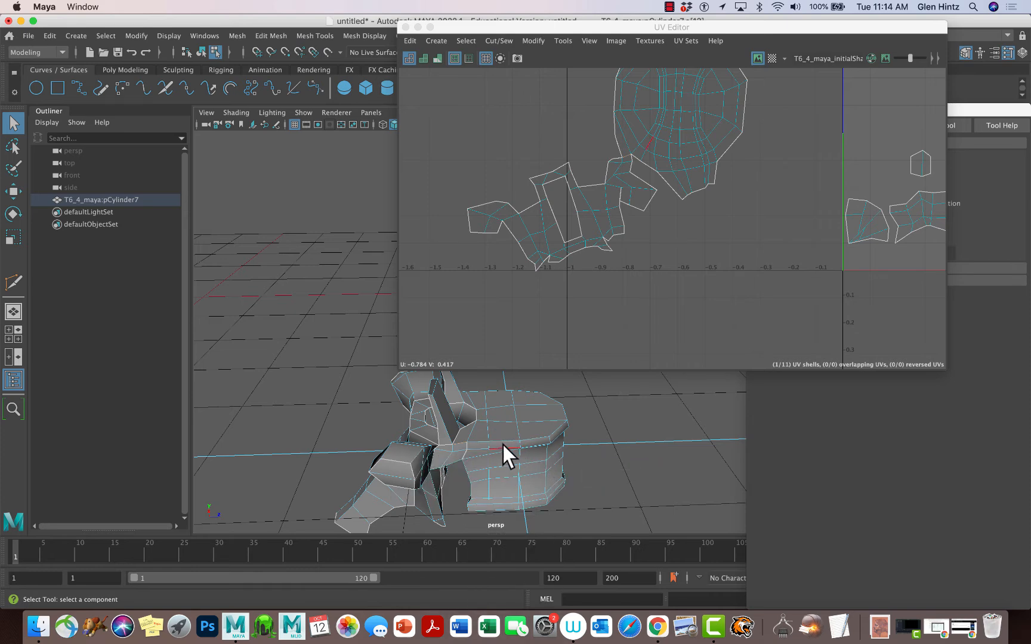
pyautogui.keyDown('alt'); pyautogui.moveTo(494, 451); pyautogui.dragTo(619, 470, button='right'); pyautogui.keyUp('alt')
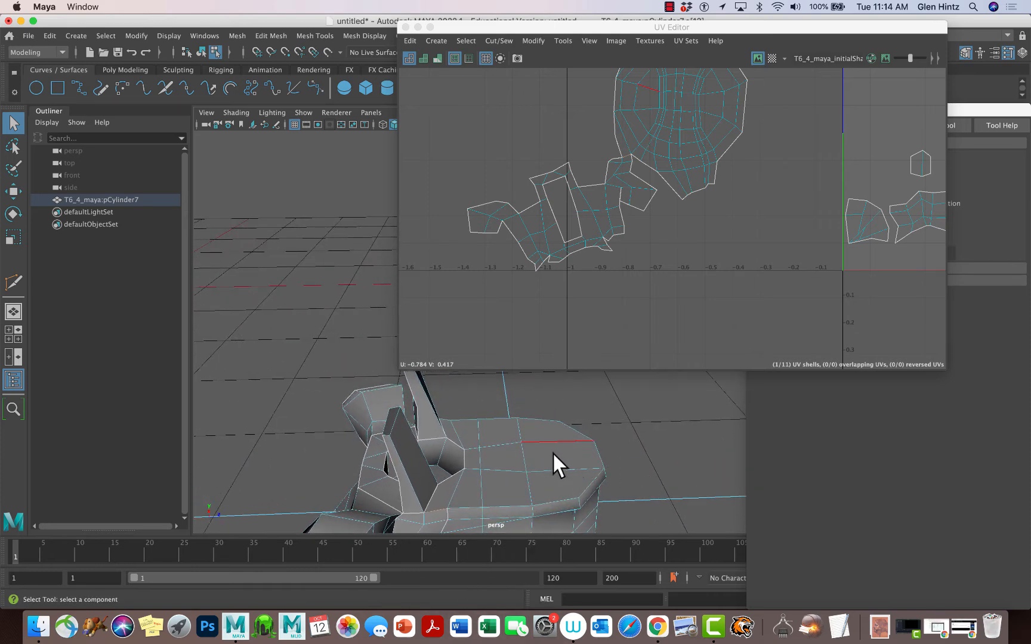
pyautogui.moveTo(553, 464)
pyautogui.keyDown('alt'); pyautogui.mouseDown()
pyautogui.moveTo(570, 461)
pyautogui.moveTo(556, 446)
pyautogui.moveTo(575, 424)
pyautogui.moveTo(527, 476)
pyautogui.moveTo(547, 478)
pyautogui.mouseUp(); pyautogui.keyUp('alt')
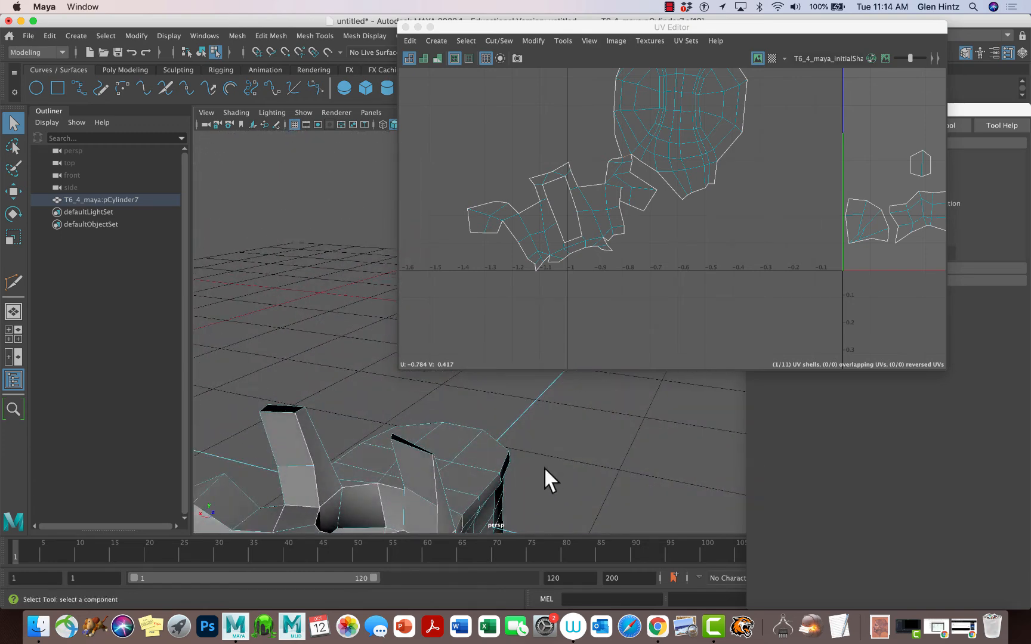
pyautogui.keyDown('alt'); pyautogui.moveTo(548, 479); pyautogui.dragTo(556, 374, button='middle'); pyautogui.keyUp('alt')
pyautogui.keyDown('alt'); pyautogui.moveTo(545, 462); pyautogui.dragTo(537, 430); pyautogui.keyUp('alt')
pyautogui.keyDown('alt'); pyautogui.moveTo(536, 430); pyautogui.dragTo(495, 488, button='middle'); pyautogui.keyUp('alt')
pyautogui.keyDown('alt'); pyautogui.moveTo(495, 488); pyautogui.dragTo(535, 488); pyautogui.keyUp('alt')
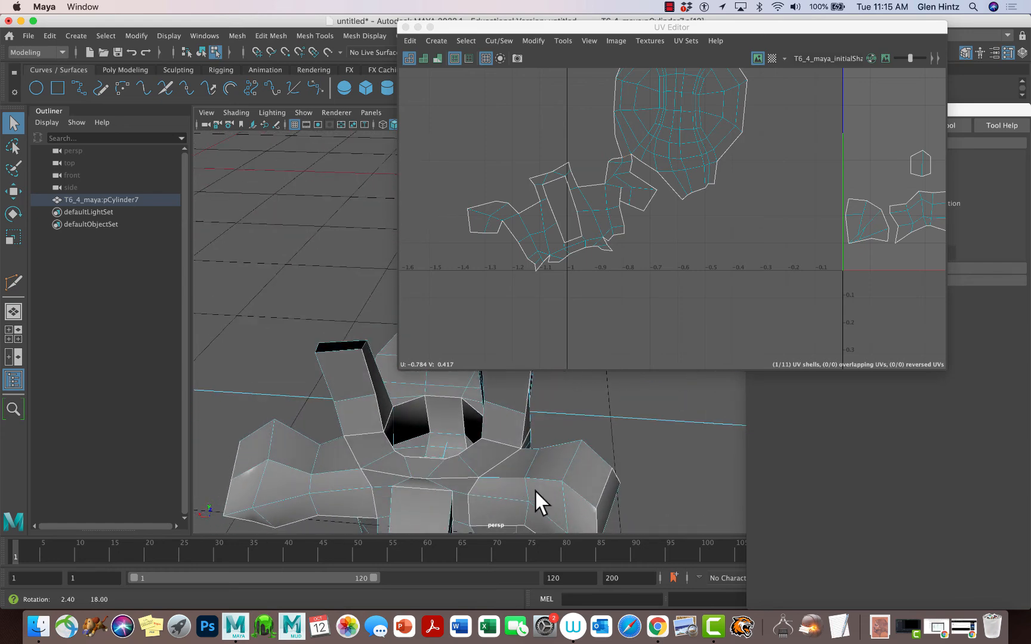
# - Select the seam edges at the base of one side arm on the model to locate their matching UV borders
pyautogui.click(473, 485)
pyautogui.click(470, 506)
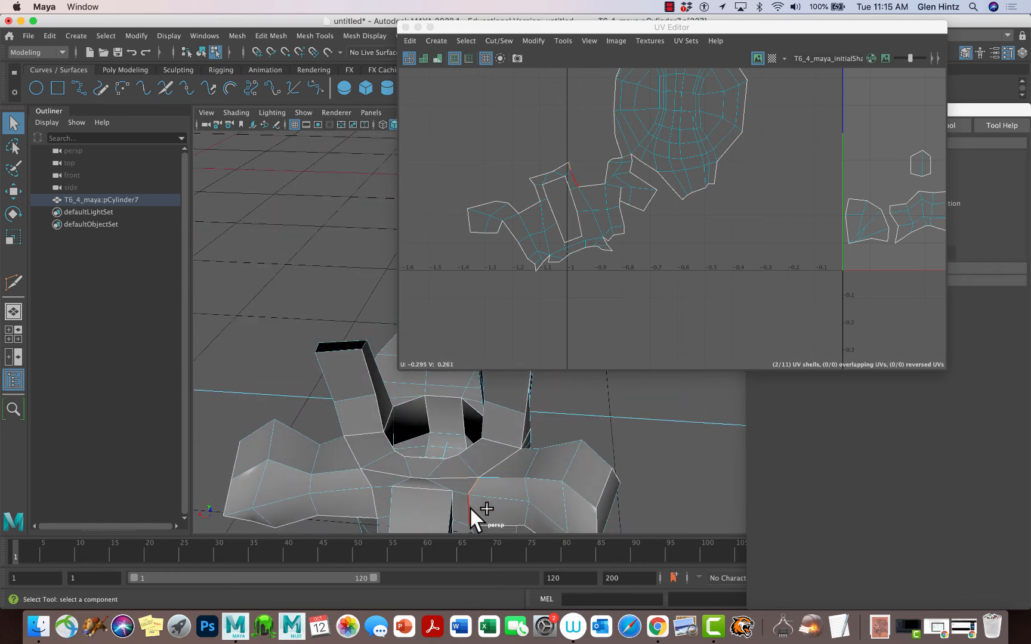
pyautogui.keyDown('alt'); pyautogui.moveTo(504, 498); pyautogui.dragTo(500, 418); pyautogui.keyUp('alt')
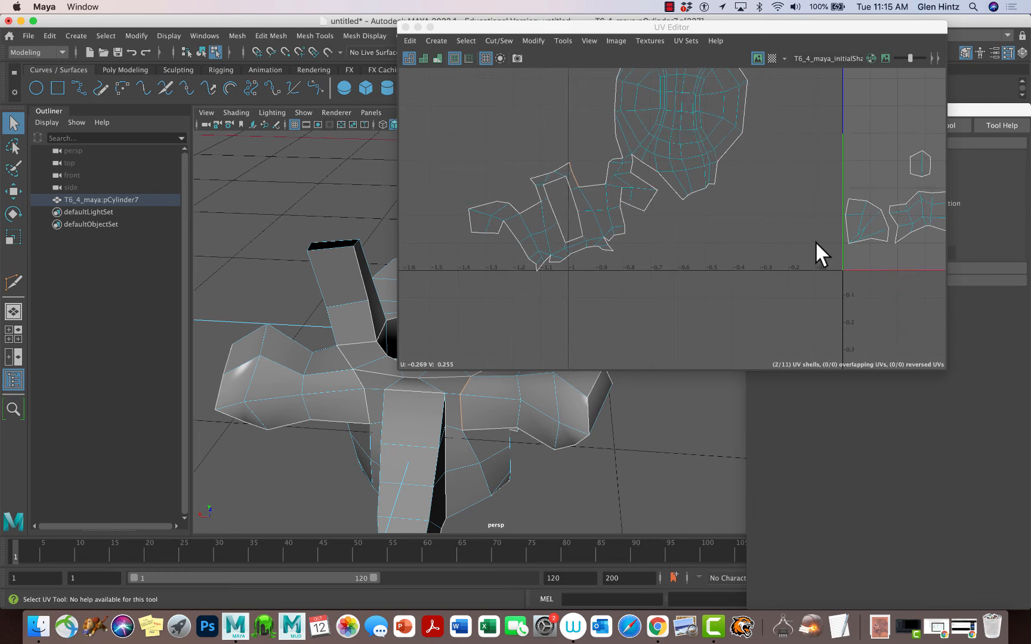
pyautogui.scroll(-2, 815, 242)
pyautogui.keyDown('alt'); pyautogui.moveTo(732, 225); pyautogui.dragTo(592, 263, button='middle'); pyautogui.keyUp('alt')
pyautogui.keyDown('alt'); pyautogui.moveTo(593, 263); pyautogui.dragTo(478, 251, button='right'); pyautogui.keyUp('alt')
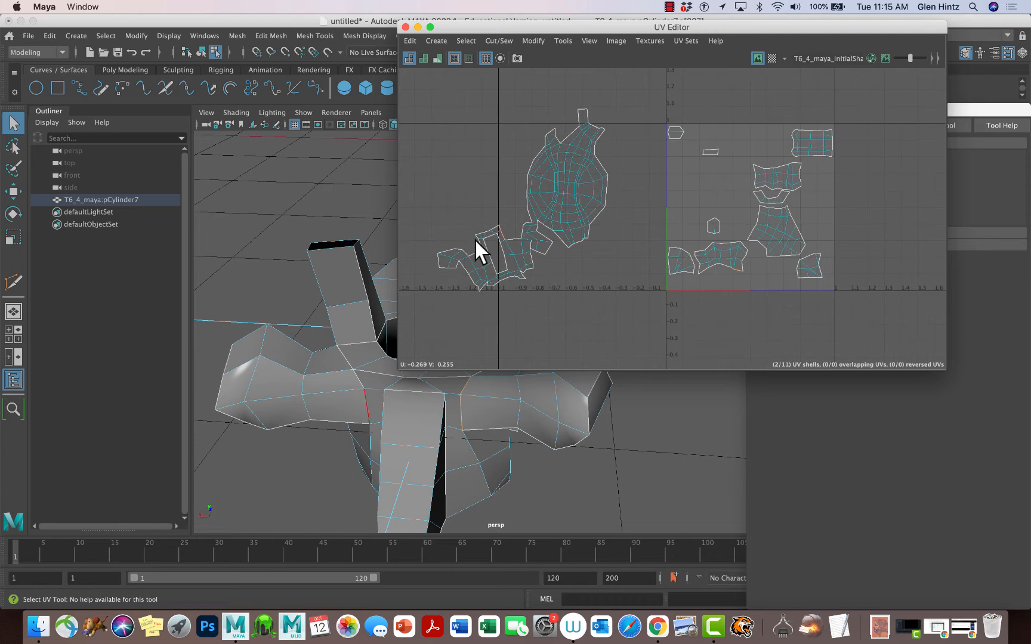
# - Check the arm's base edge, the small rectangular shell and the front strip's upper edge for matching borders between the model and UV shells
pyautogui.click(463, 422)
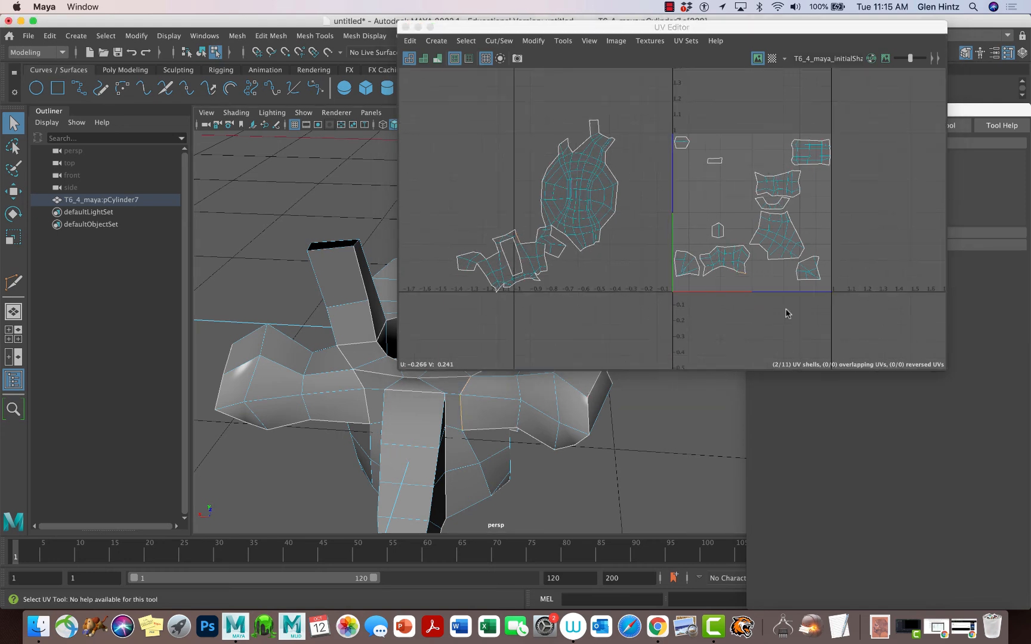
pyautogui.scroll(3, 785, 315)
pyautogui.click(695, 118)
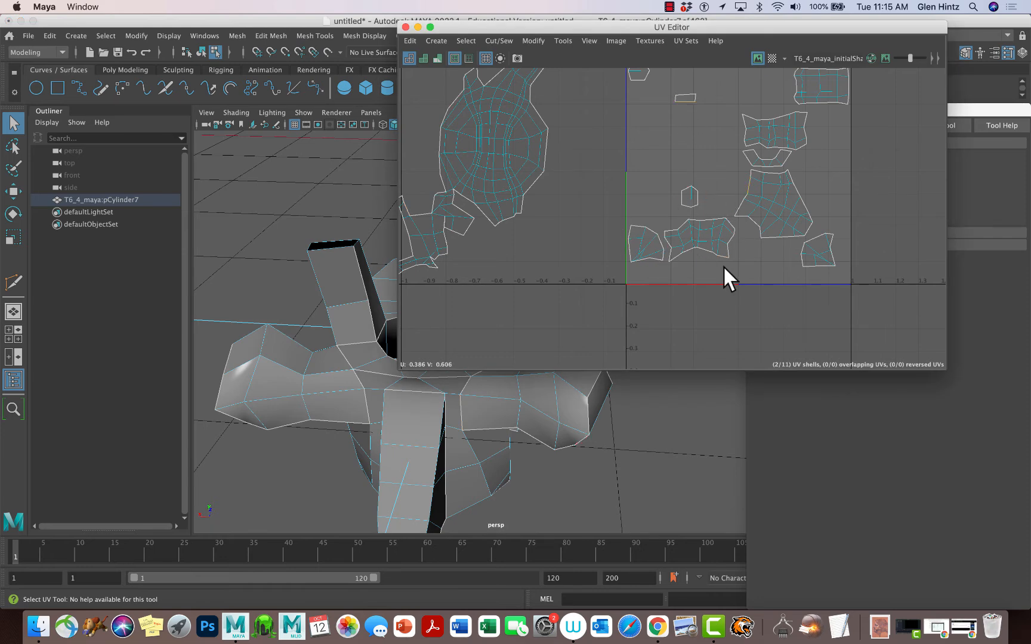
pyautogui.keyDown('alt'); pyautogui.moveTo(750, 276); pyautogui.dragTo(625, 236, button='right'); pyautogui.keyUp('alt')
pyautogui.click(700, 137)
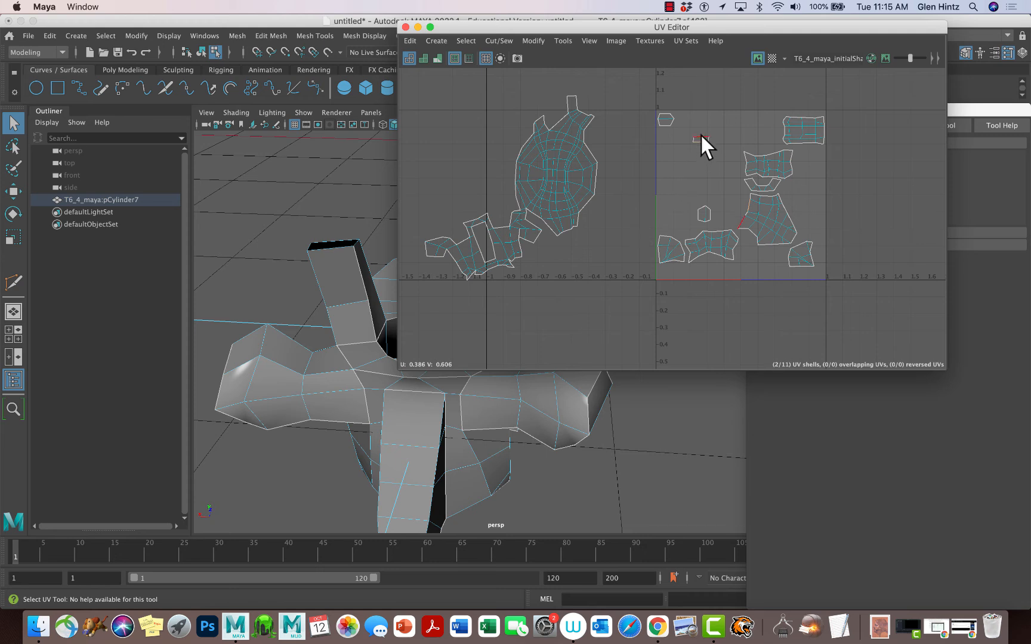
pyautogui.click(699, 138)
pyautogui.click(407, 392)
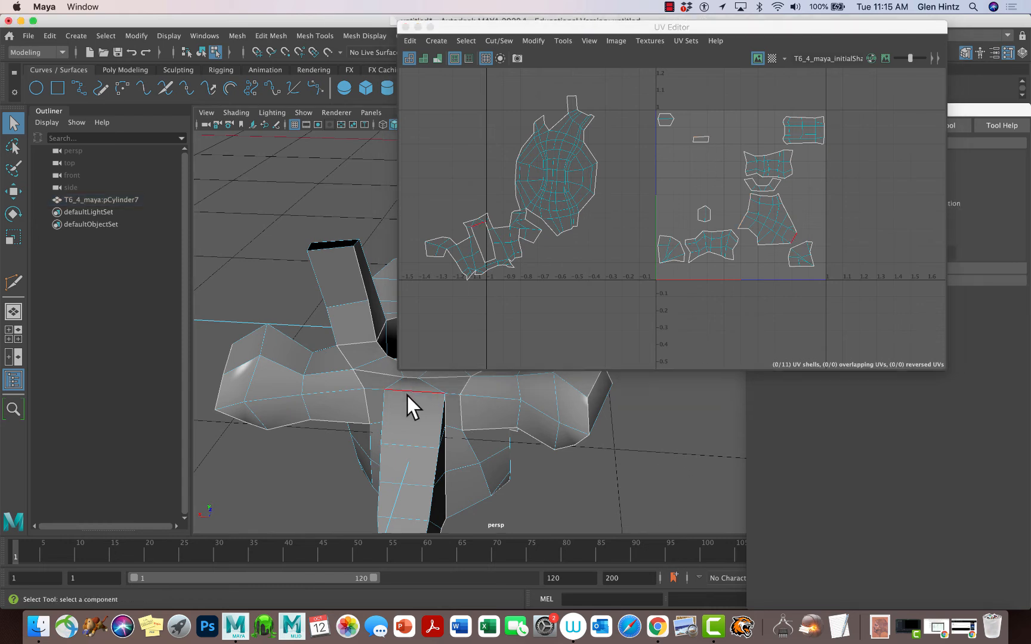
# - Check the front strip's upper edge and the small hexagonal shell for matching borders between the model and the UV layout
pyautogui.click(407, 396)
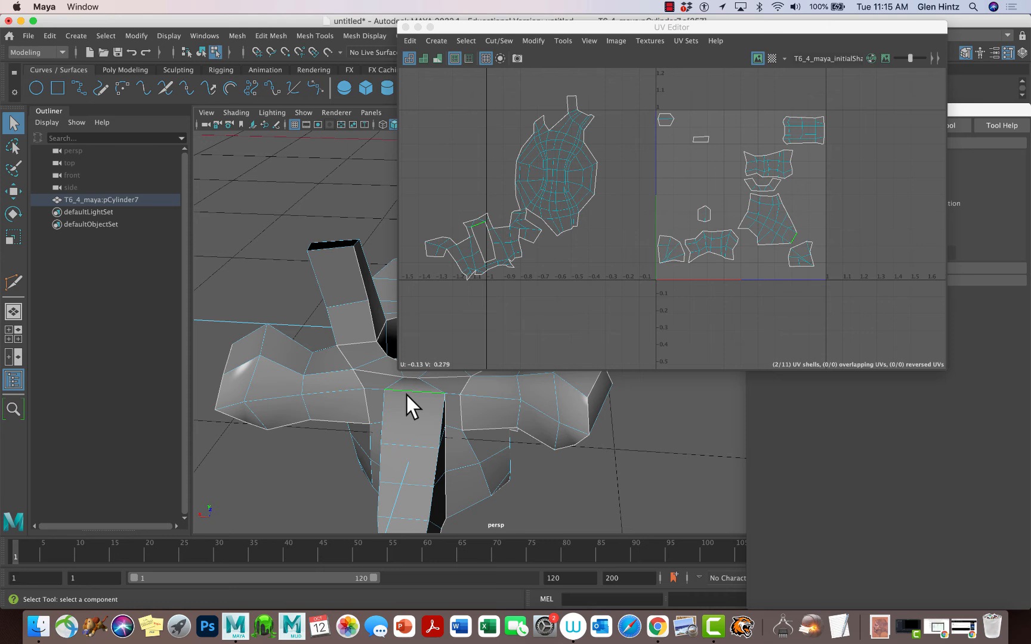
pyautogui.press('g')
pyautogui.click(665, 126)
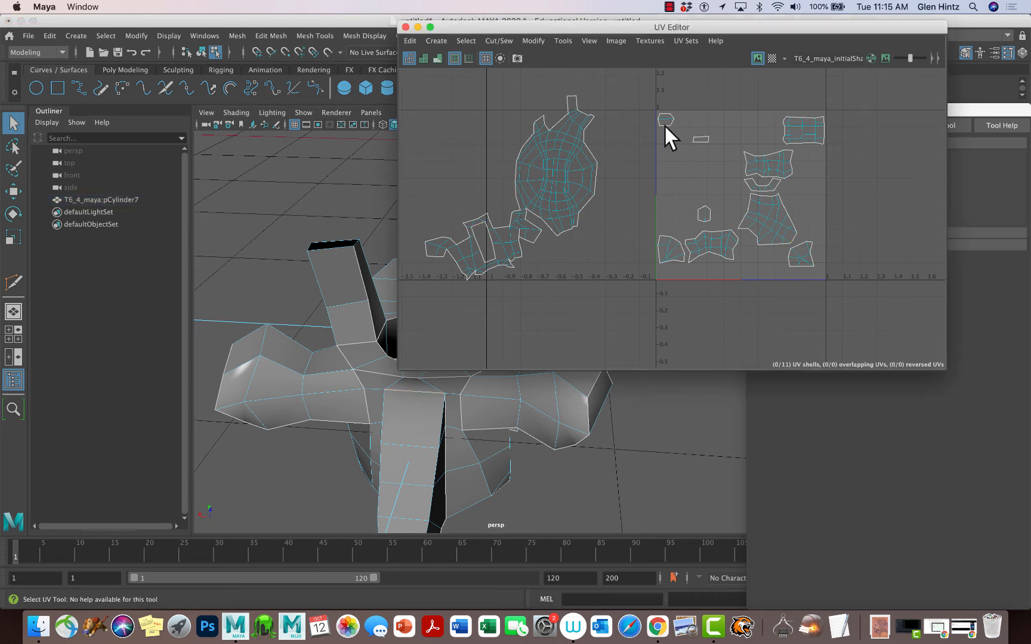
pyautogui.click(668, 123)
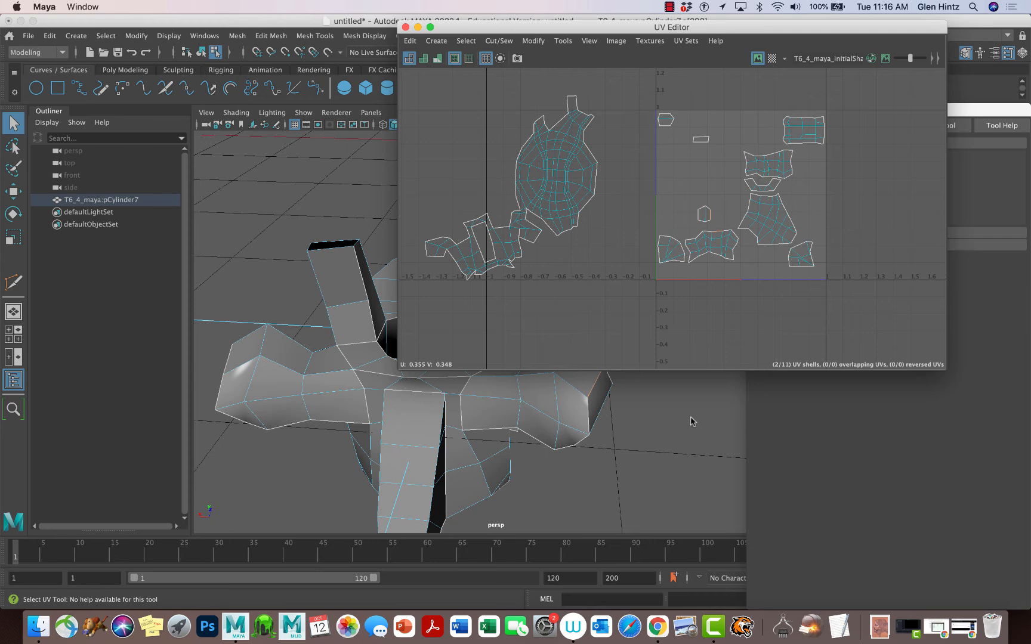
# - Optimize the large merged shell, unfold it, and optimize it again
pyautogui.rightClick(483, 255)
pyautogui.moveTo(484, 255); pyautogui.dragTo(454, 240, button='right')
pyautogui.click(550, 193)
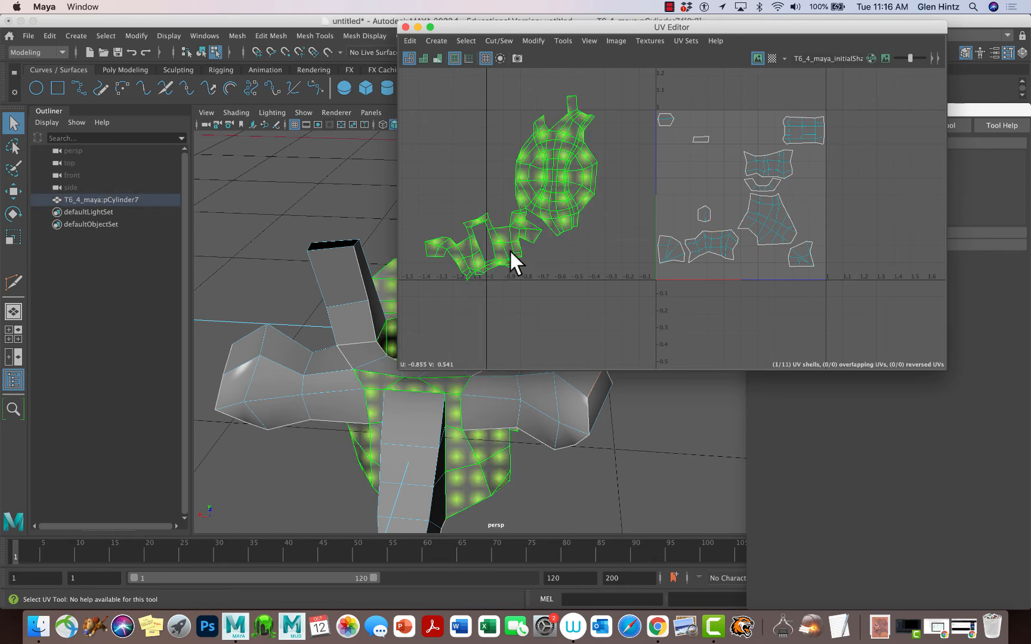
pyautogui.click(541, 43)
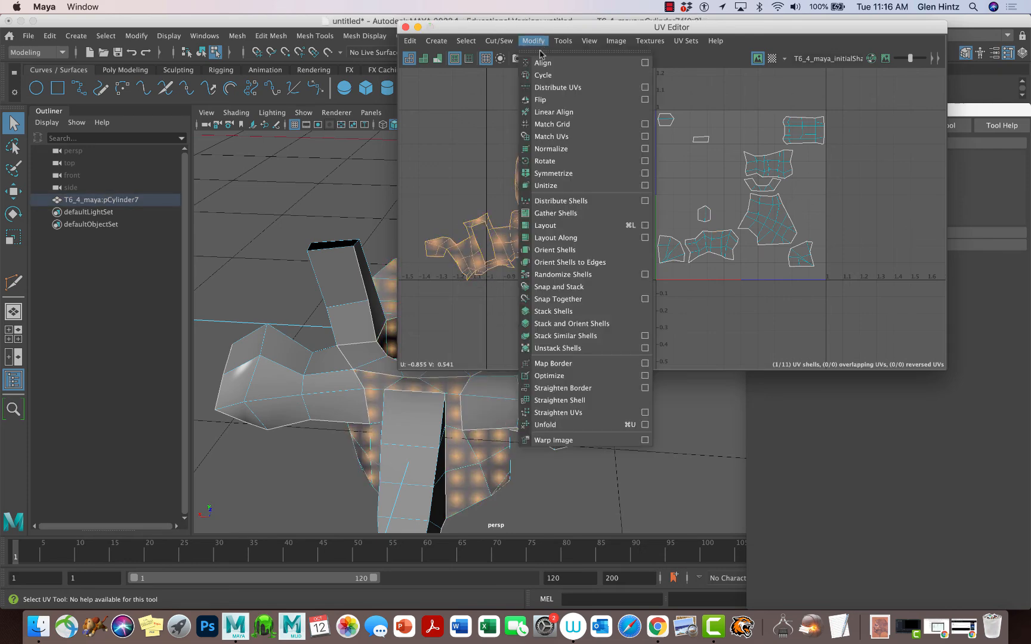
pyautogui.click(549, 376)
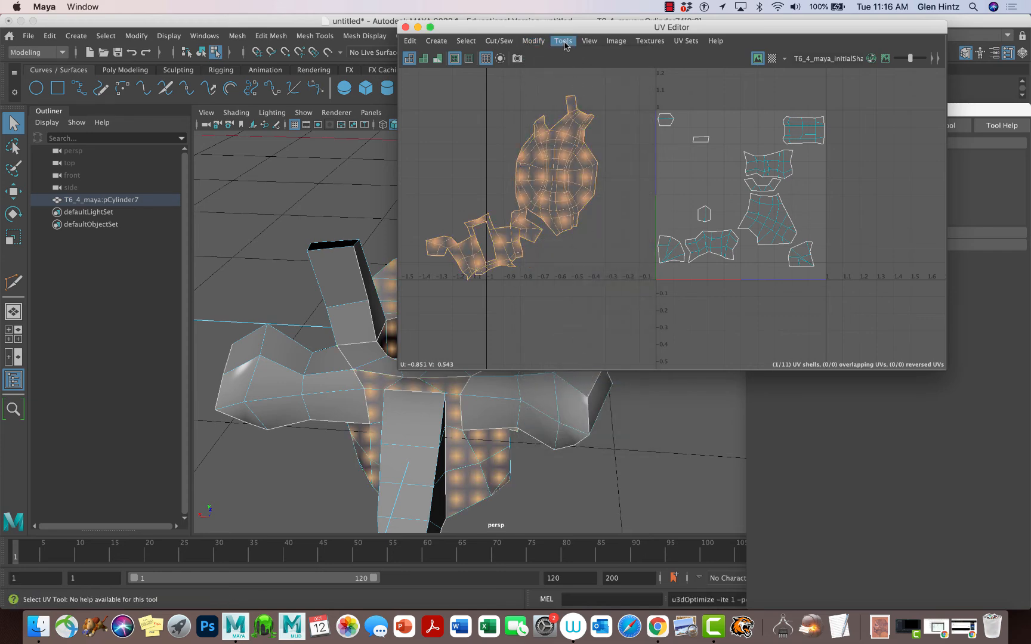
pyautogui.click(533, 41)
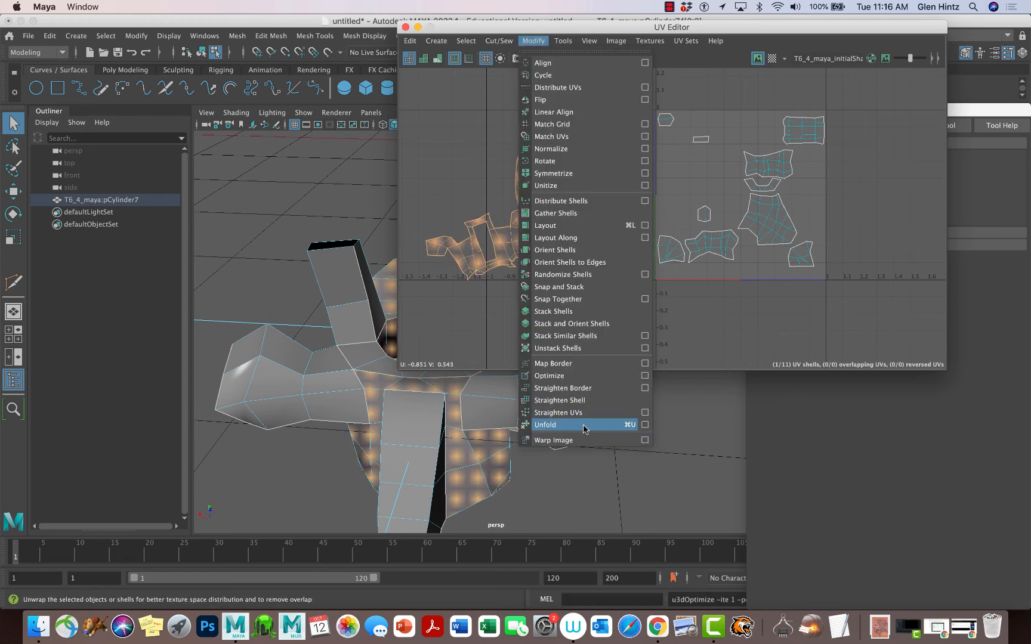
pyautogui.click(545, 425)
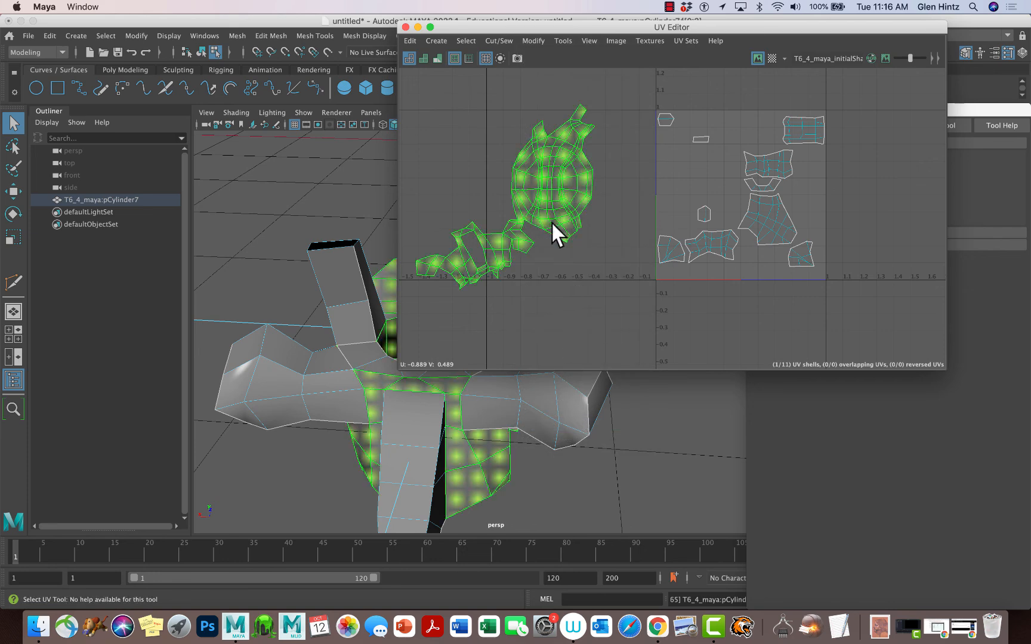
pyautogui.click(533, 41)
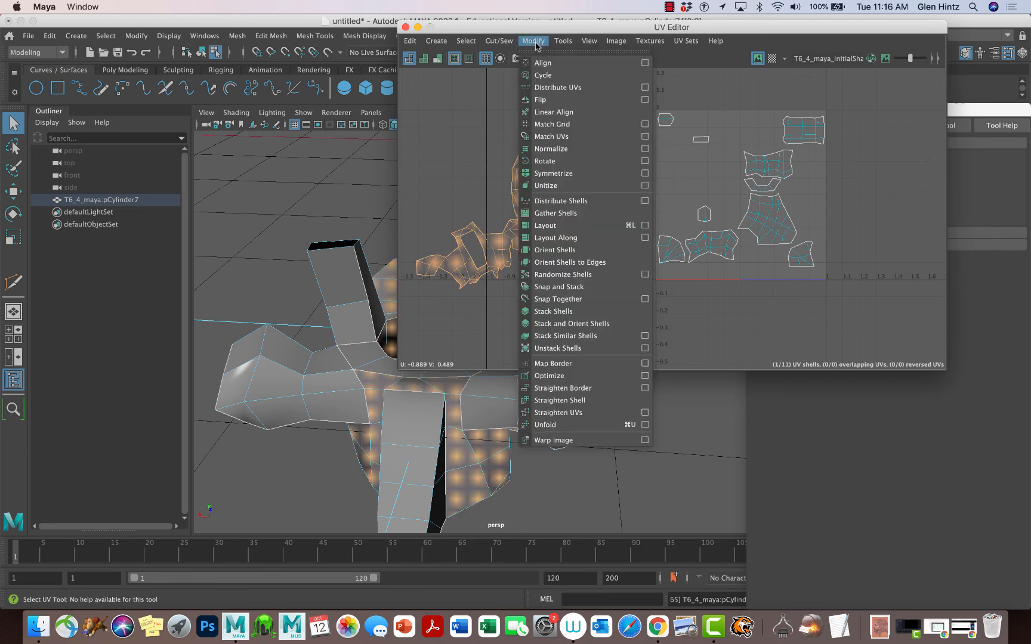
pyautogui.click(574, 376)
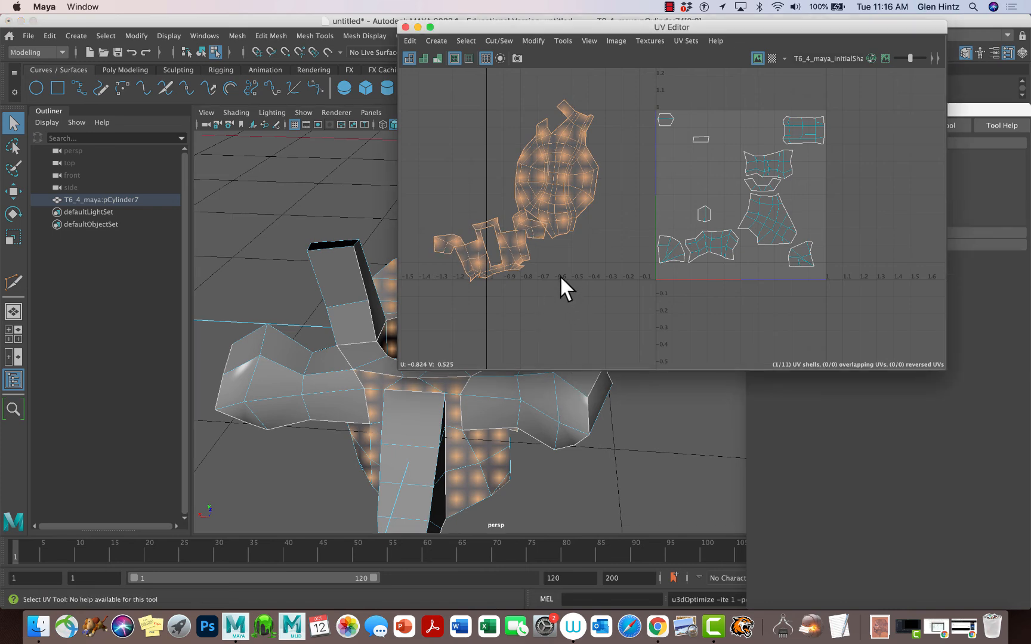
# - Cut the merged shell along the short edges at the narrow neck joining the side section to the round head section
pyautogui.scroll(6, 534, 243)
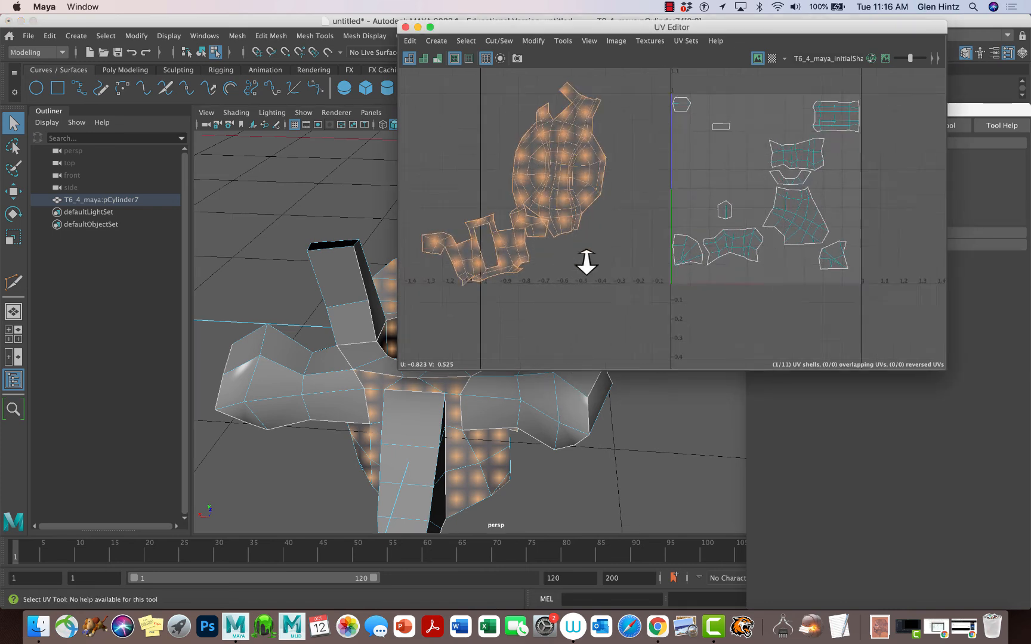
pyautogui.keyDown('alt'); pyautogui.moveTo(618, 281); pyautogui.dragTo(710, 302, button='right'); pyautogui.keyUp('alt')
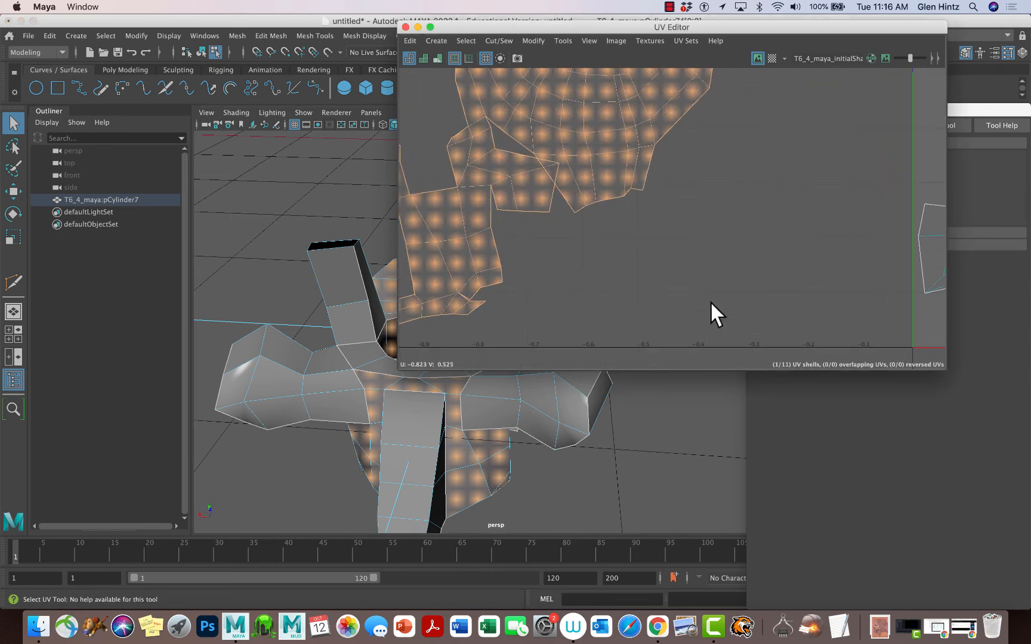
pyautogui.keyDown('alt'); pyautogui.moveTo(615, 282); pyautogui.dragTo(760, 349, button='middle'); pyautogui.keyUp('alt')
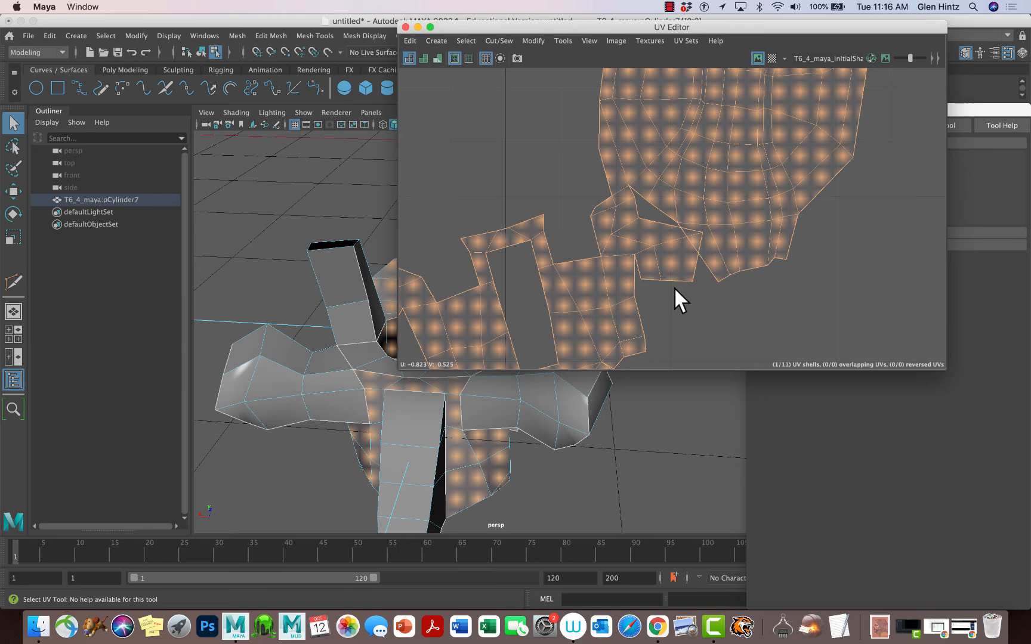
pyautogui.moveTo(616, 208)
pyautogui.mouseDown(button='right')
pyautogui.moveTo(617, 186)
pyautogui.moveTo(611, 193)
pyautogui.mouseUp(button='right')
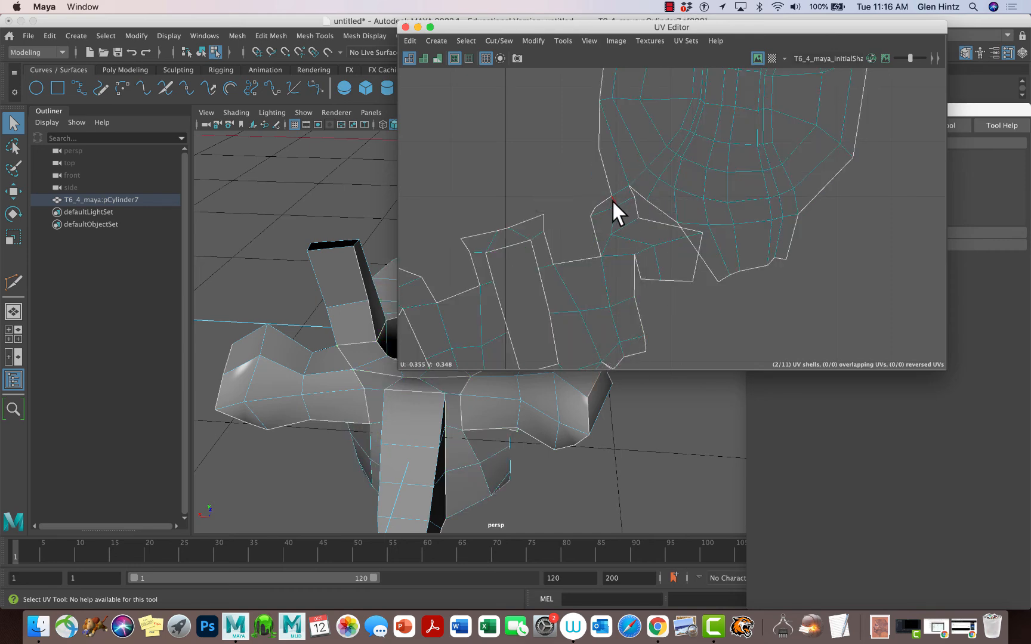
pyautogui.click(611, 204)
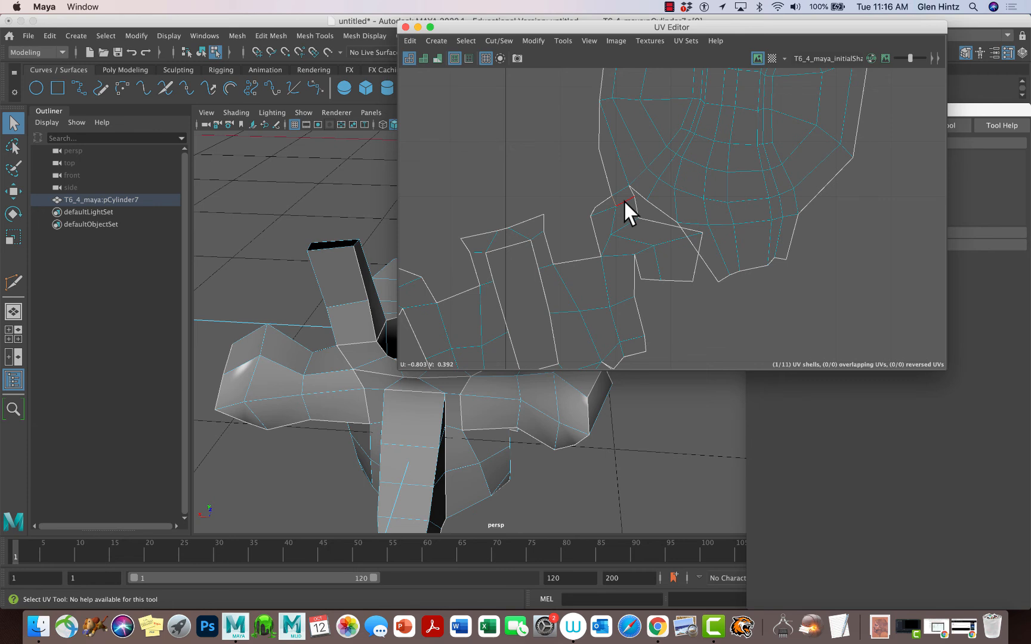
pyautogui.click(624, 200)
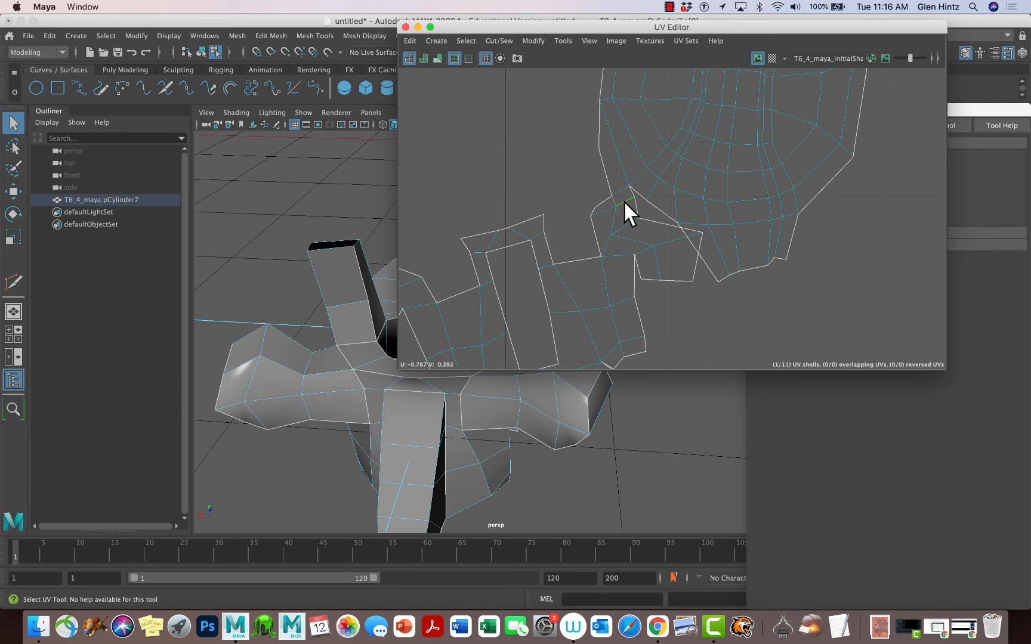
pyautogui.click(498, 41)
pyautogui.click(511, 106)
# - Move the detached side-section shell horizontally away from the round head shell until they no longer overlap, and clear the selection
pyautogui.rightClick(544, 259)
pyautogui.moveTo(544, 260); pyautogui.dragTo(501, 245, button='right')
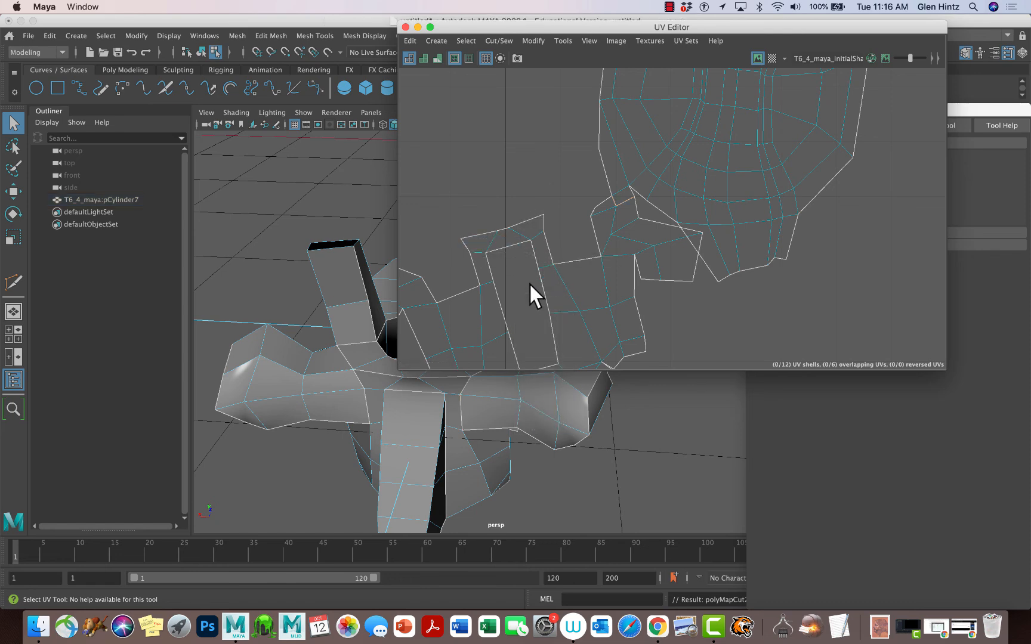
pyautogui.click(486, 305)
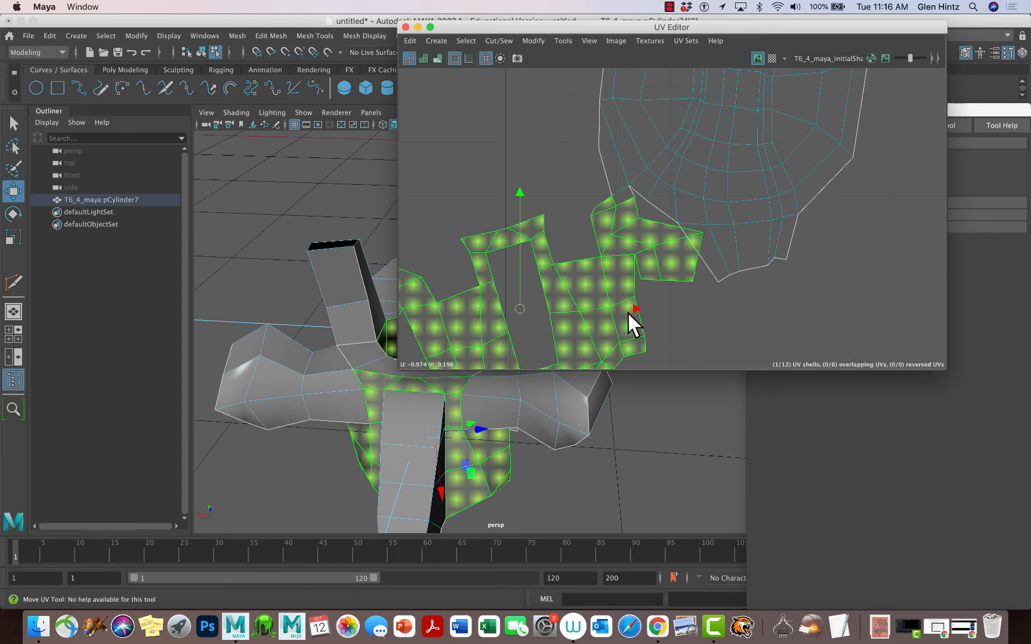
pyautogui.moveTo(630, 305); pyautogui.dragTo(550, 321)
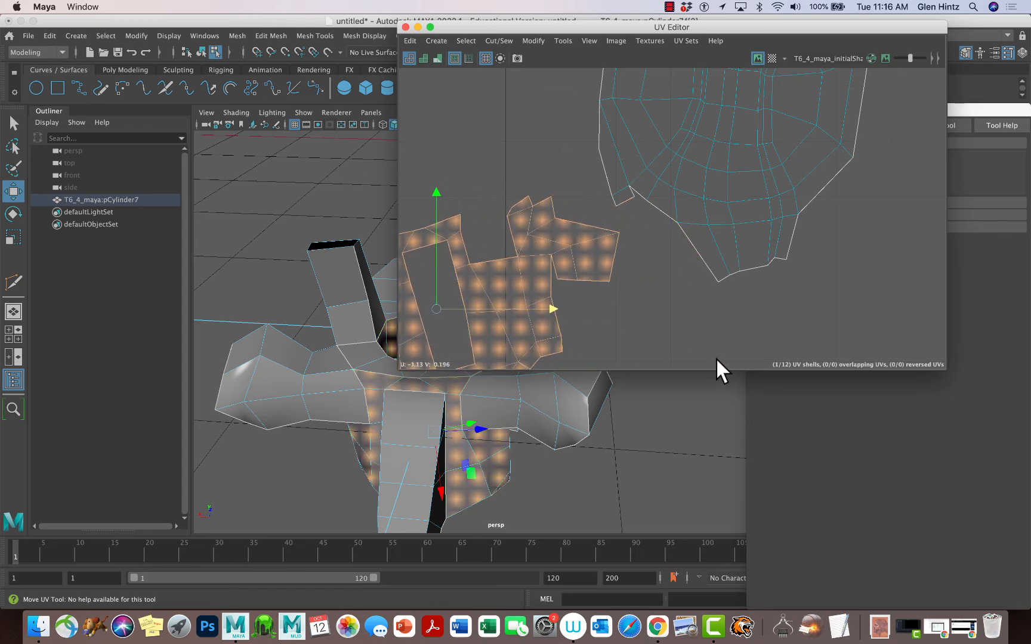
pyautogui.click(682, 446)
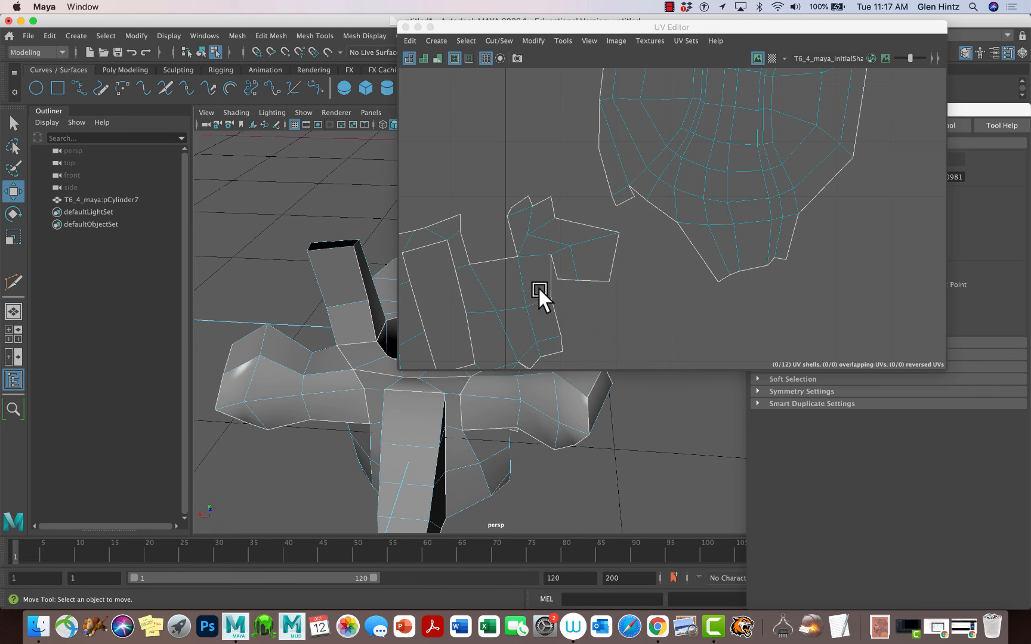
# - Move and sew the small crescent-shaped shell onto the side section's border edges above its rectangular opening
pyautogui.keyDown('alt'); pyautogui.moveTo(537, 287); pyautogui.dragTo(605, 207, button='middle'); pyautogui.keyUp('alt')
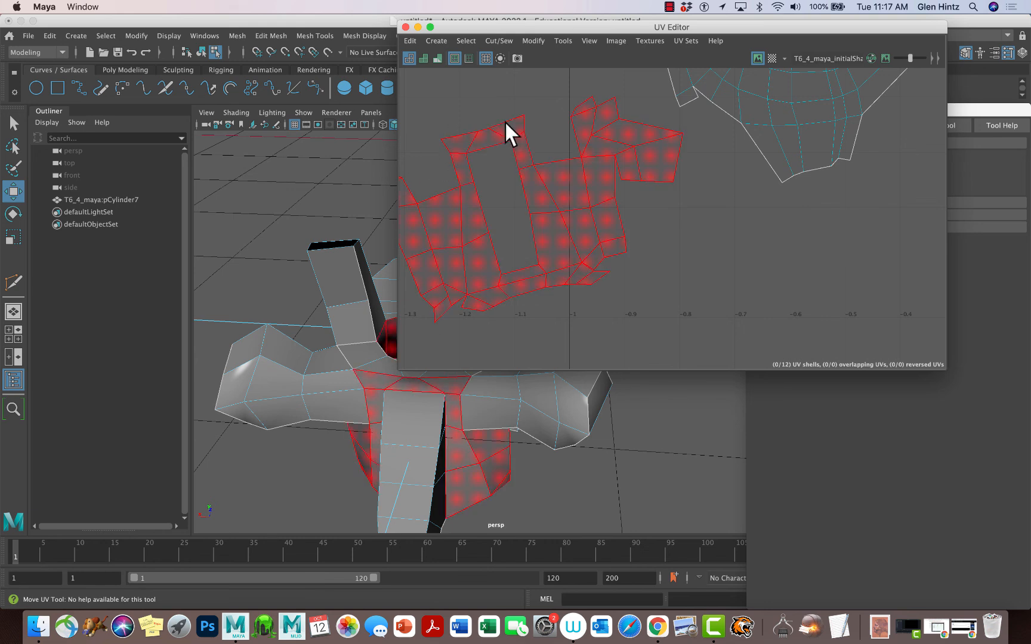
pyautogui.moveTo(506, 123); pyautogui.dragTo(504, 92, button='right')
pyautogui.click(488, 128)
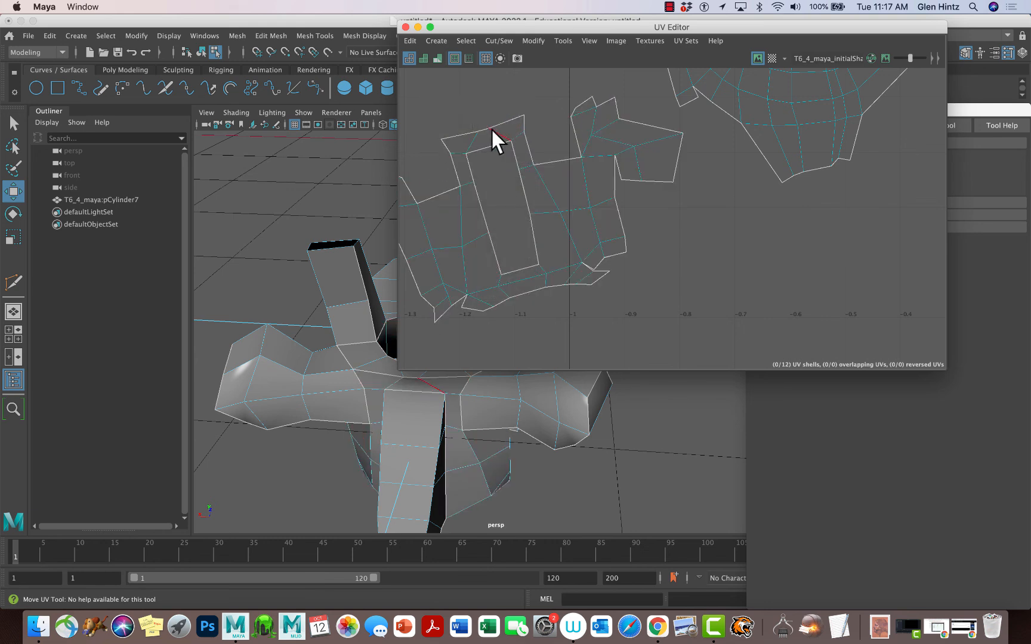
pyautogui.click(460, 134)
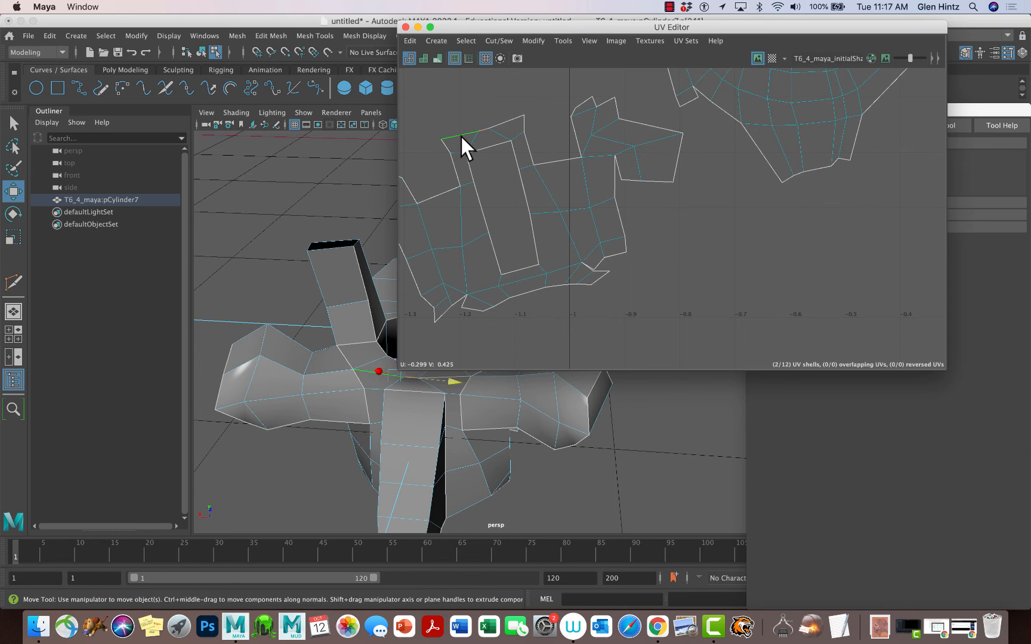
pyautogui.keyDown('shift'); pyautogui.click(511, 121); pyautogui.keyUp('shift')
pyautogui.keyDown('alt'); pyautogui.moveTo(707, 231); pyautogui.dragTo(603, 198, button='right'); pyautogui.keyUp('alt')
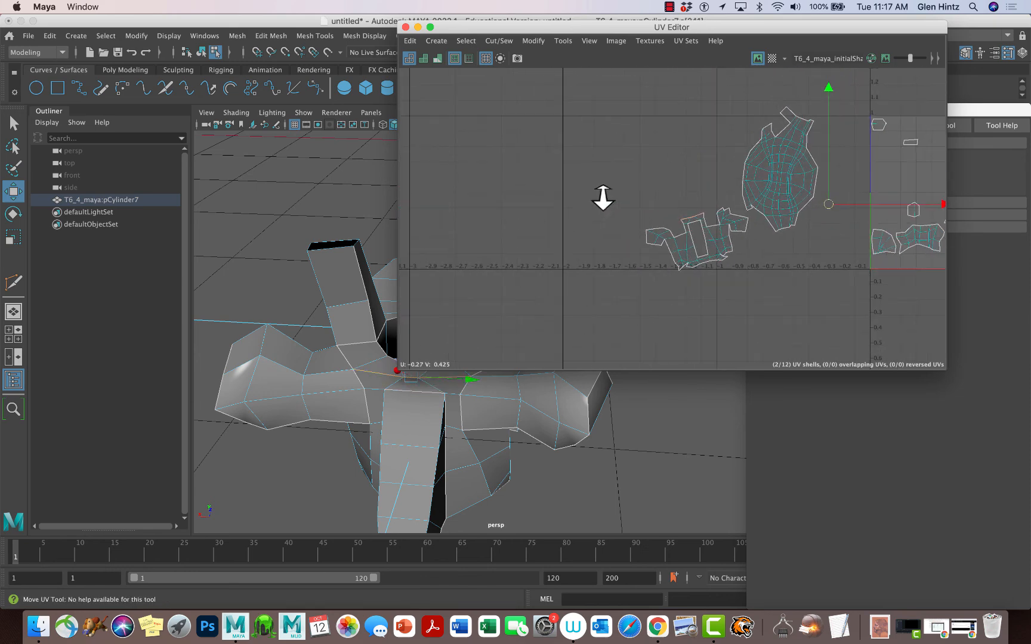
pyautogui.keyDown('alt'); pyautogui.moveTo(764, 257); pyautogui.dragTo(540, 220, button='middle'); pyautogui.keyUp('alt')
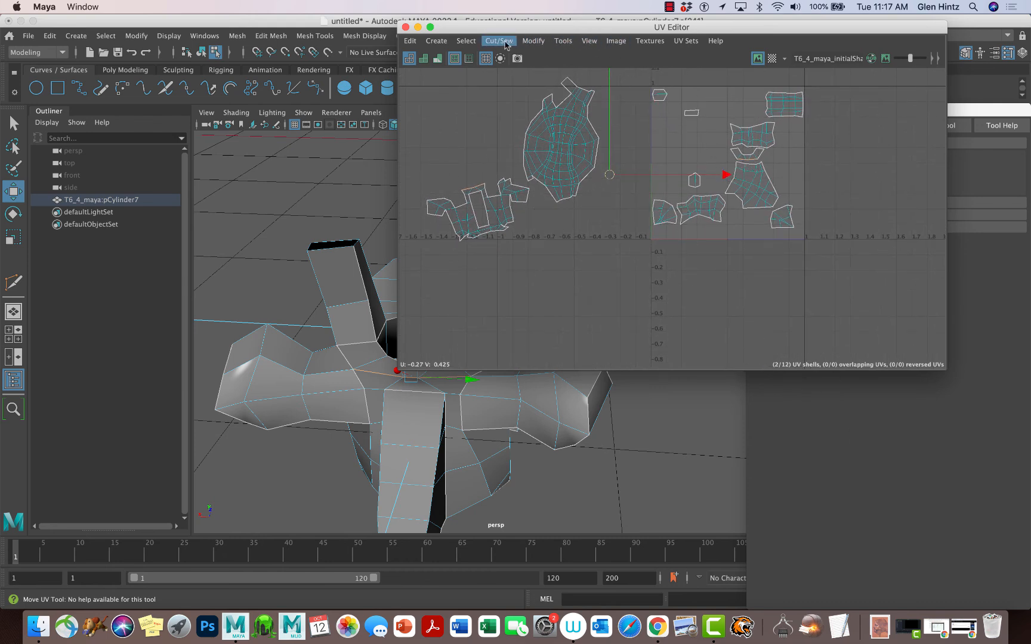
pyautogui.click(501, 42)
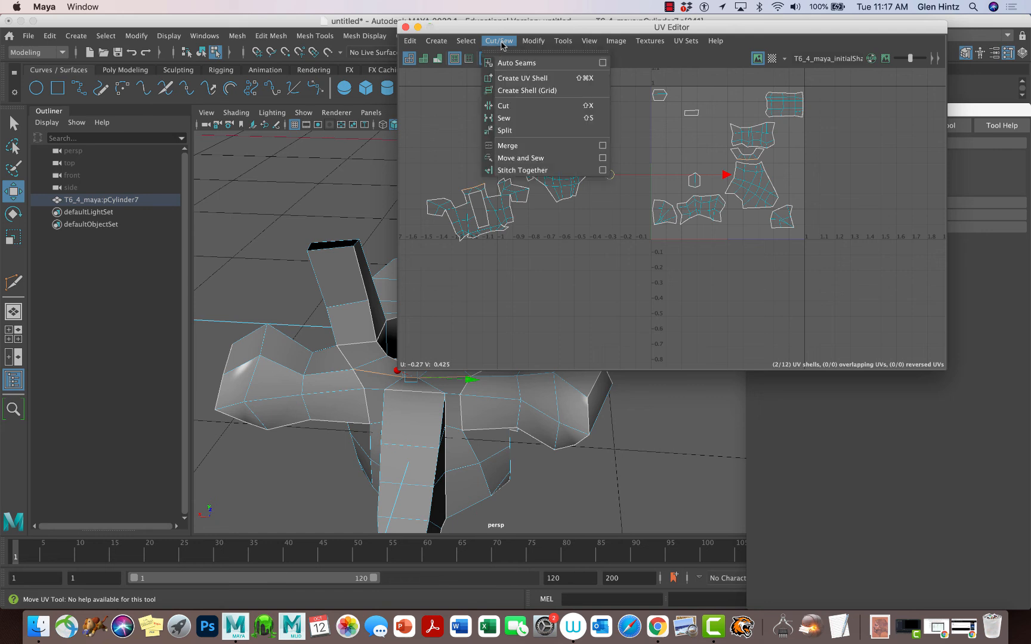
pyautogui.click(519, 158)
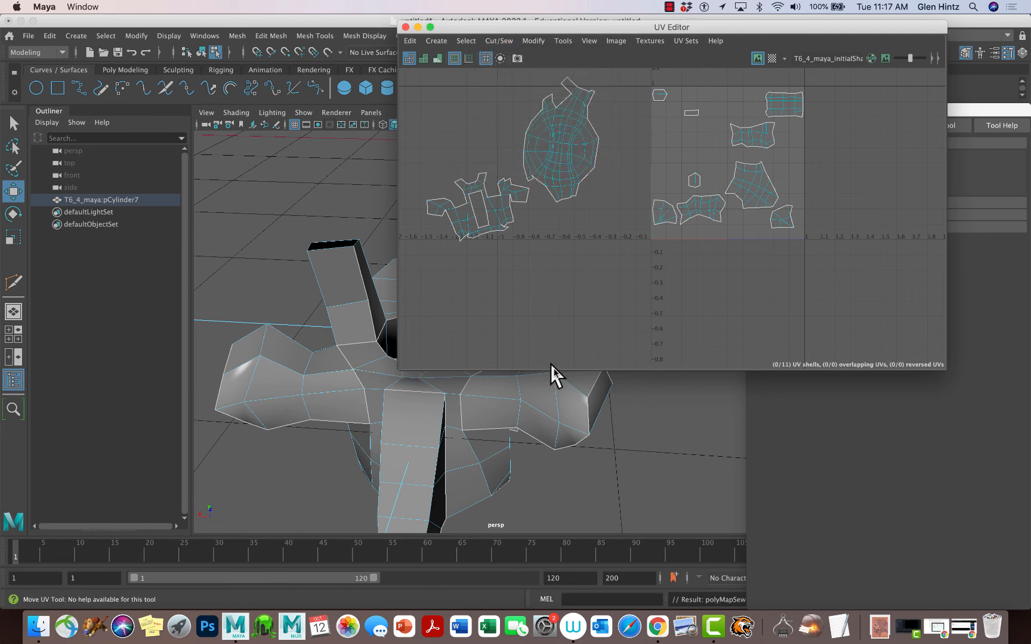
# - Select the seam edges at one side arm's base on the model and move and sew the arm's shell to the side section
pyautogui.click(337, 350)
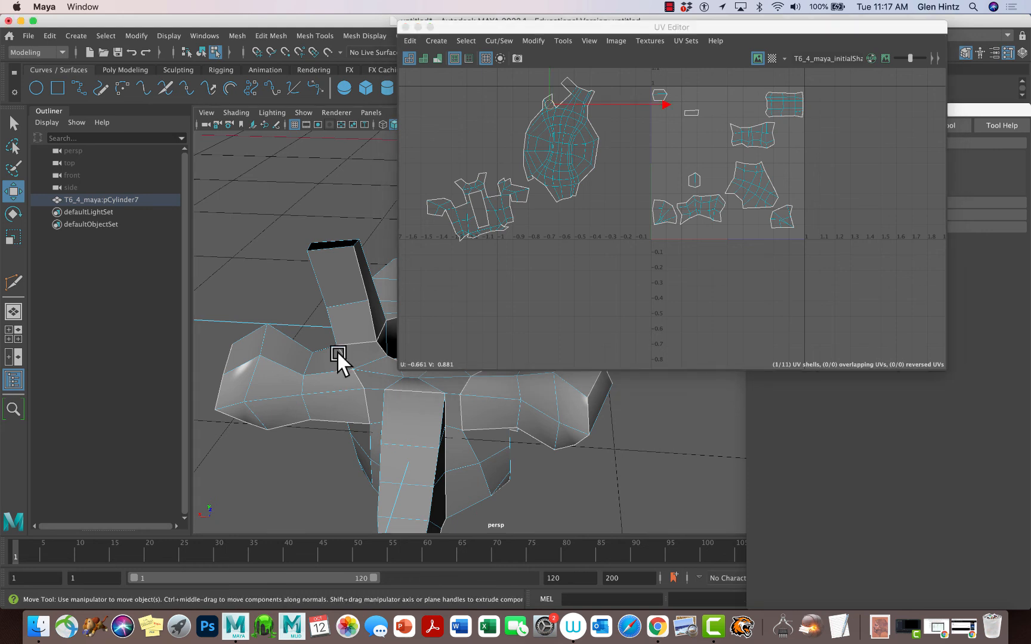
pyautogui.click(364, 393)
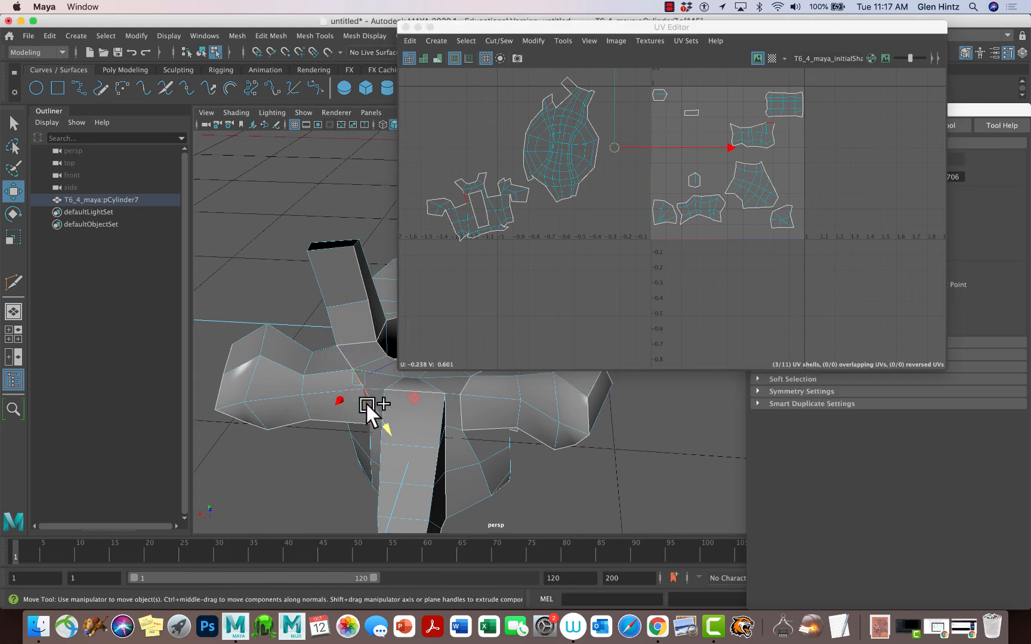
pyautogui.click(343, 354)
pyautogui.click(498, 40)
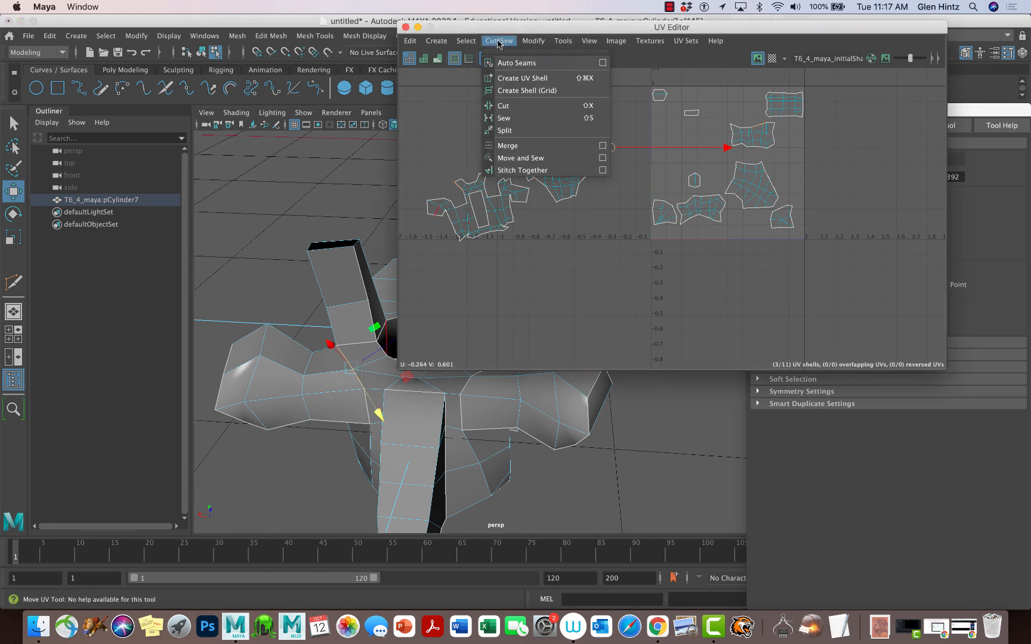
pyautogui.click(520, 157)
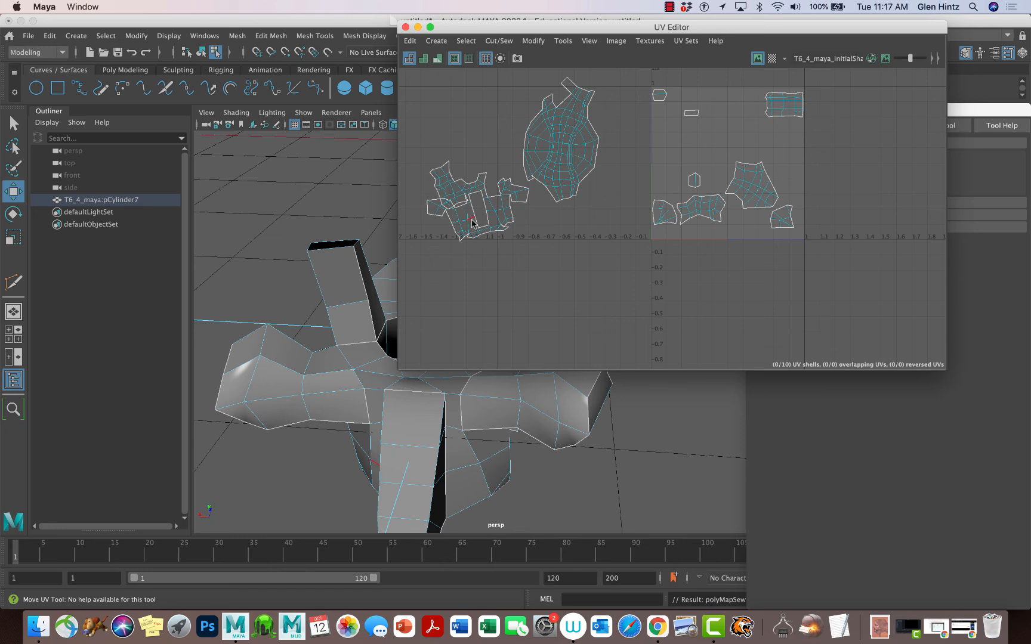
# - Unfold the side-section shell with its newly attached arm and clear the selection
pyautogui.moveTo(472, 219); pyautogui.dragTo(432, 204, button='right')
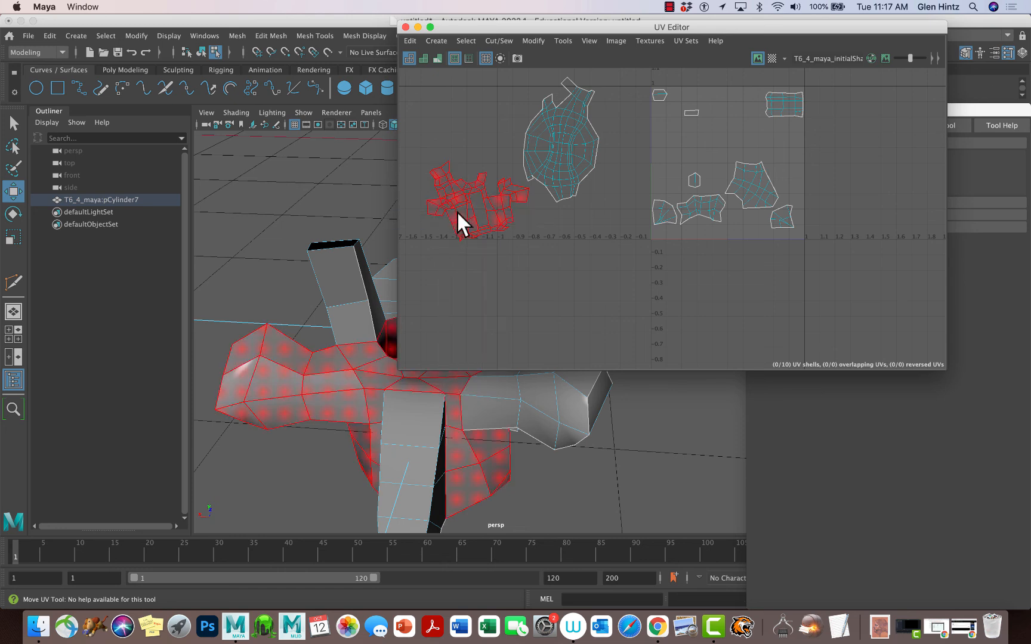
pyautogui.click(471, 224)
pyautogui.click(515, 40)
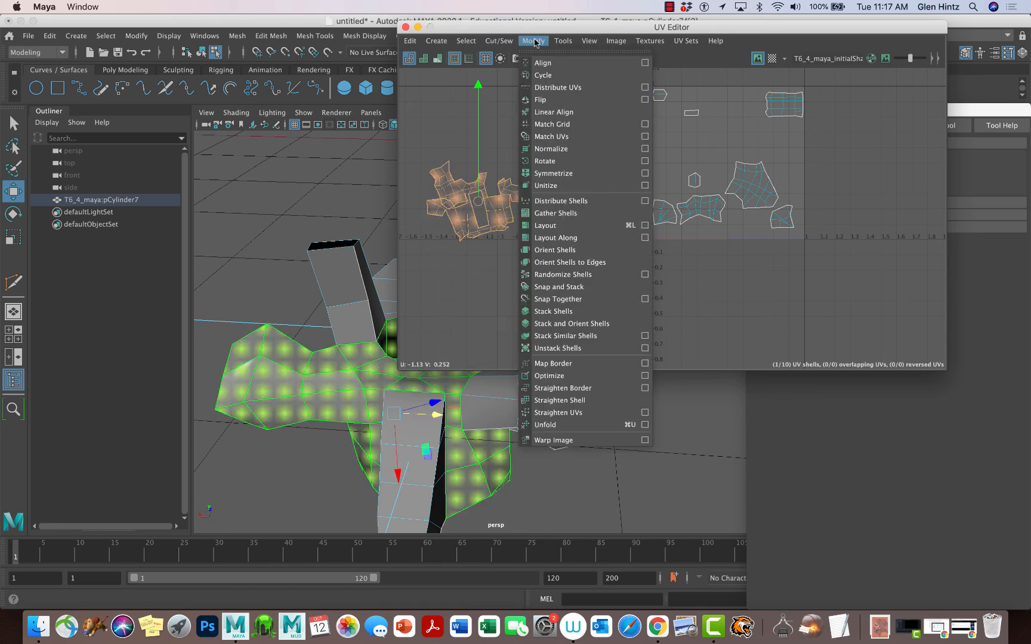
pyautogui.click(570, 424)
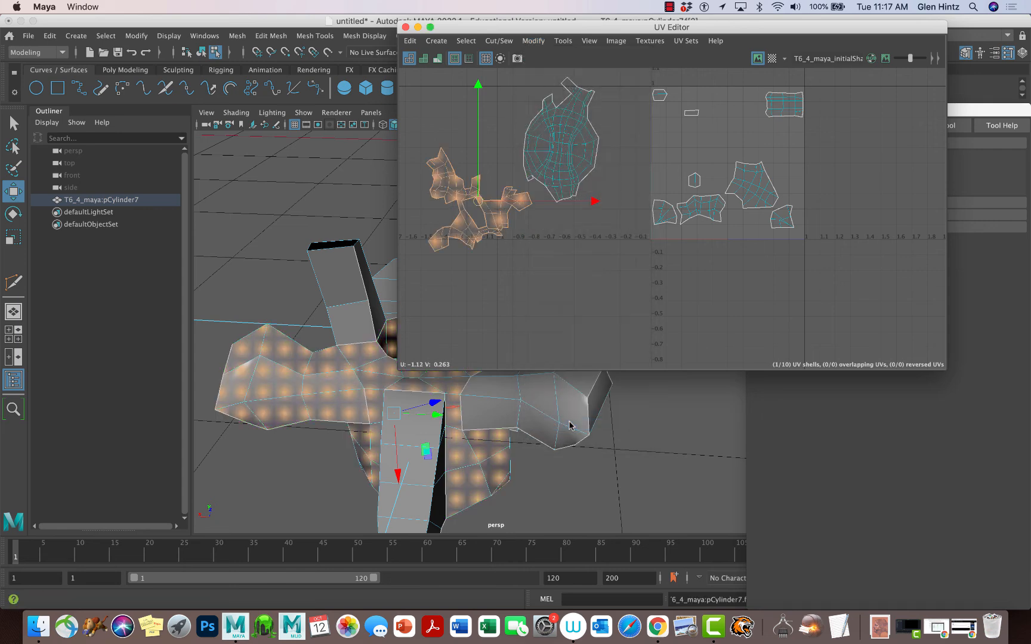
pyautogui.click(544, 301)
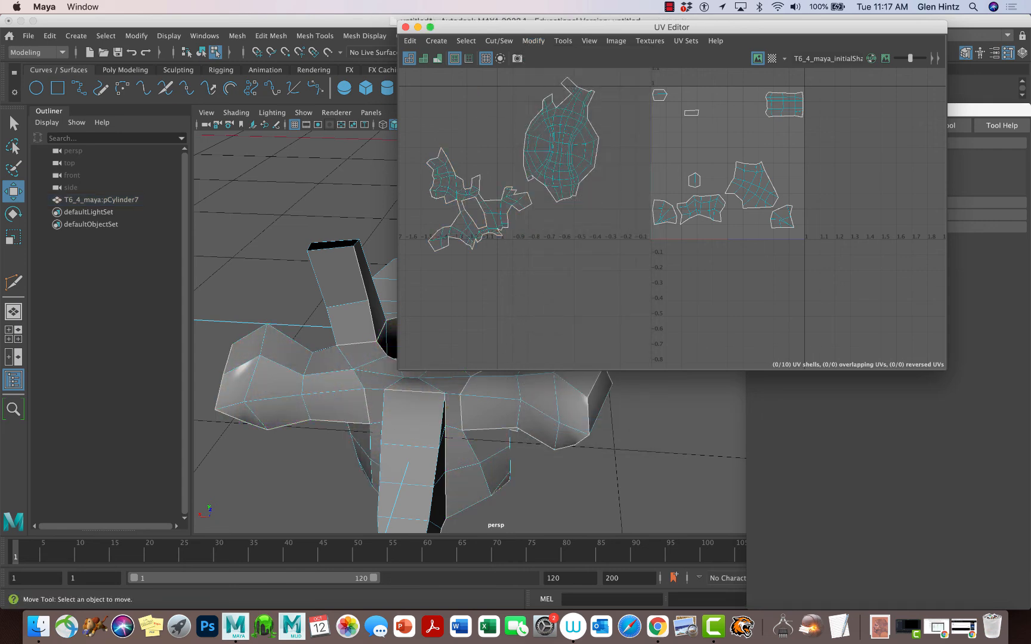
# - Select the seam edges at the attached arm's base on the model, move and sew them together, and clear the selection
pyautogui.click(363, 408)
pyautogui.moveTo(365, 408); pyautogui.dragTo(366, 260, button='right')
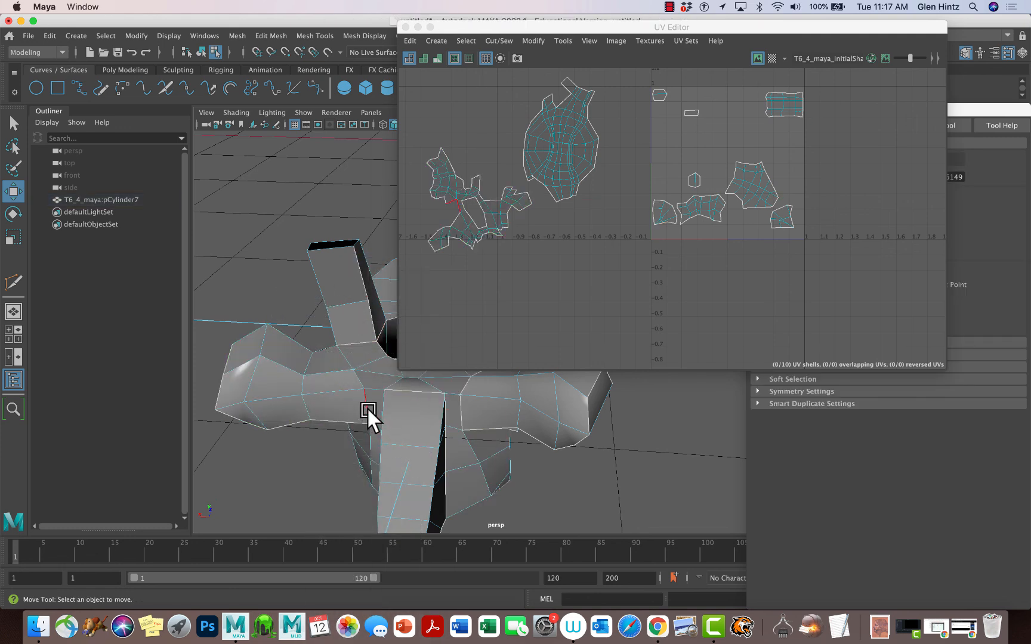
pyautogui.click(366, 407)
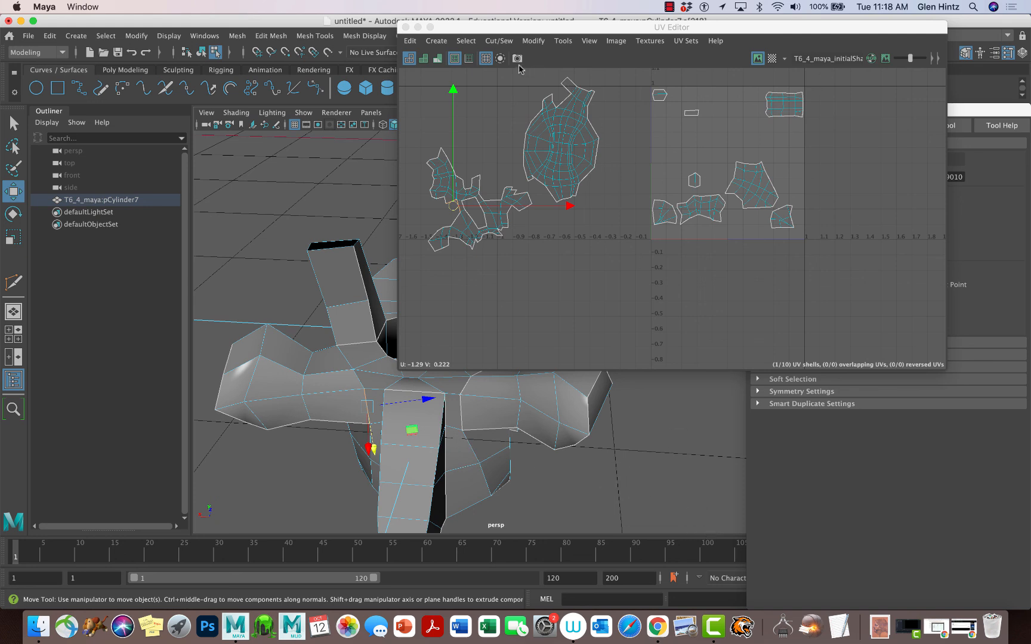
pyautogui.click(531, 45)
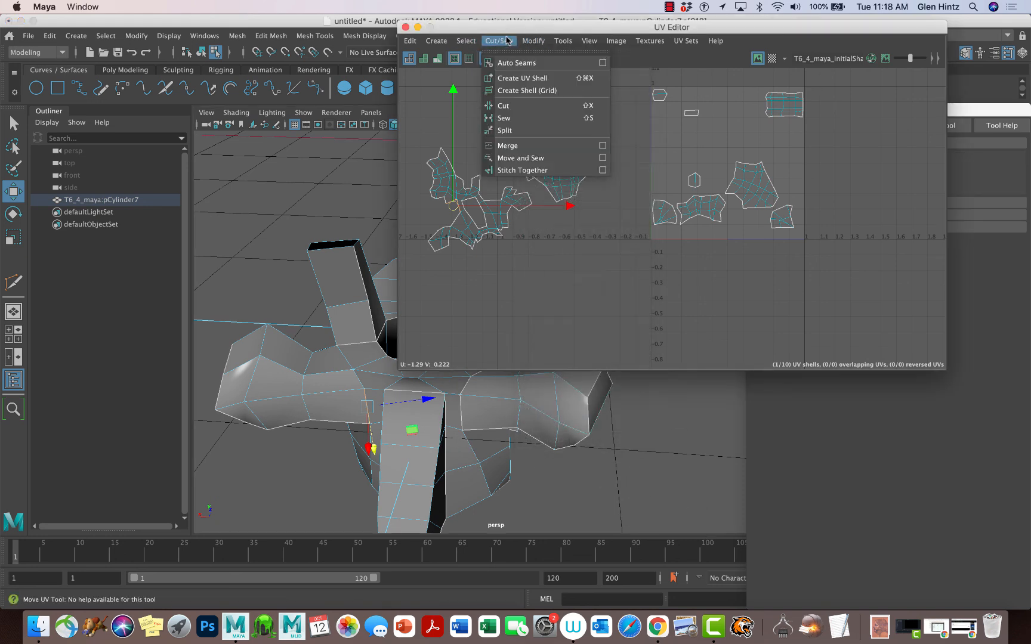
pyautogui.click(525, 157)
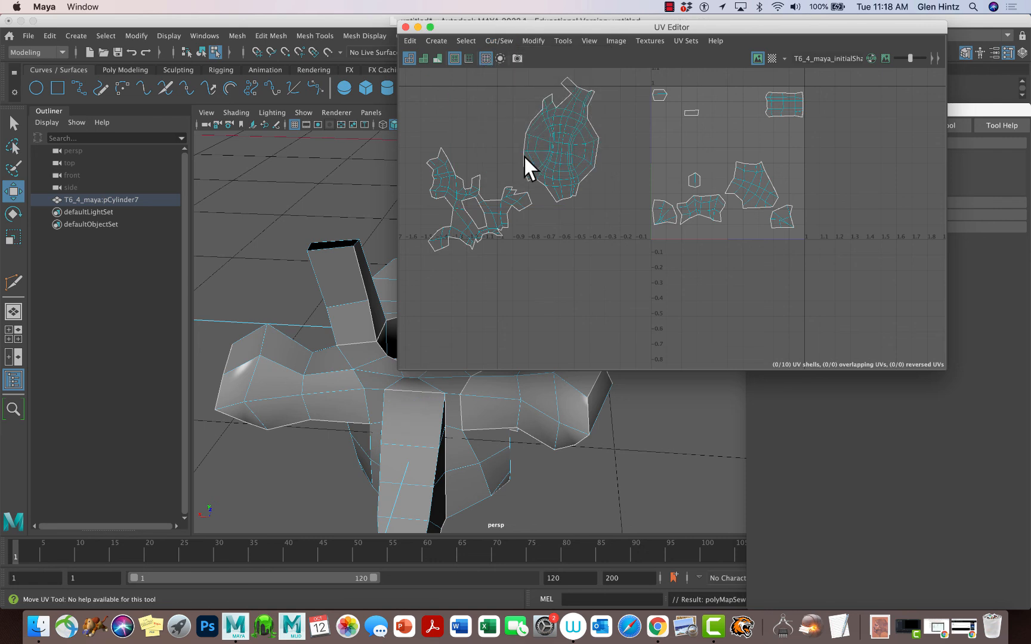
pyautogui.click(453, 223)
pyautogui.click(577, 281)
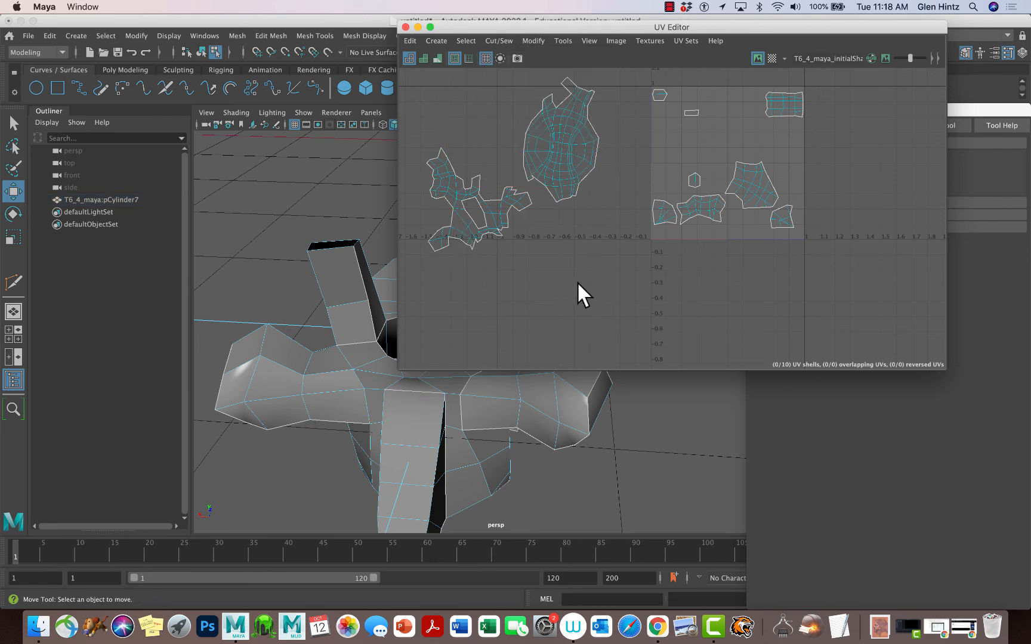
pyautogui.click(464, 384)
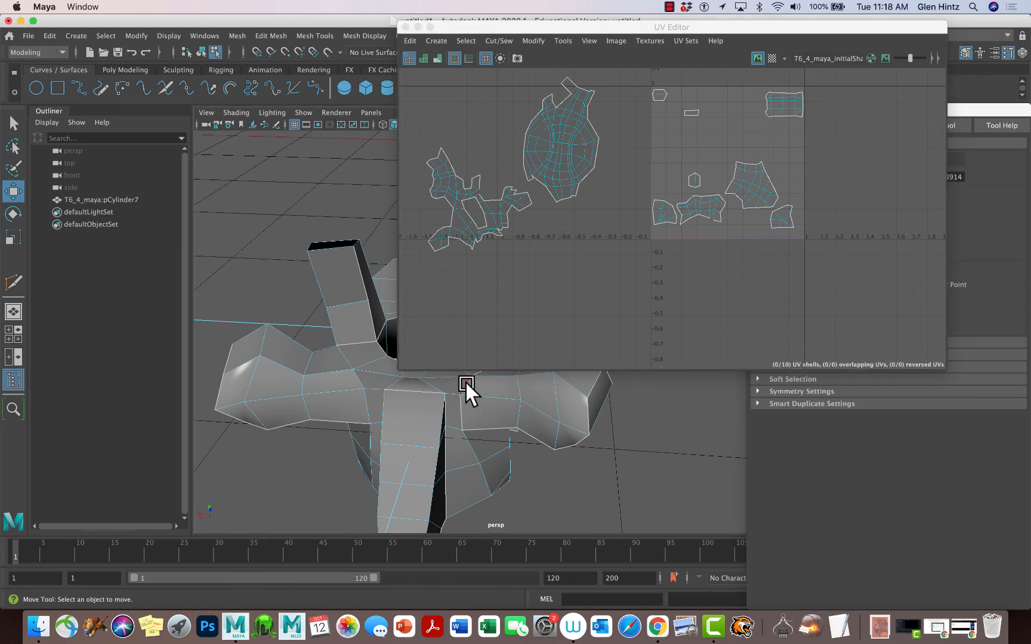
pyautogui.click(464, 411)
pyautogui.click(464, 412)
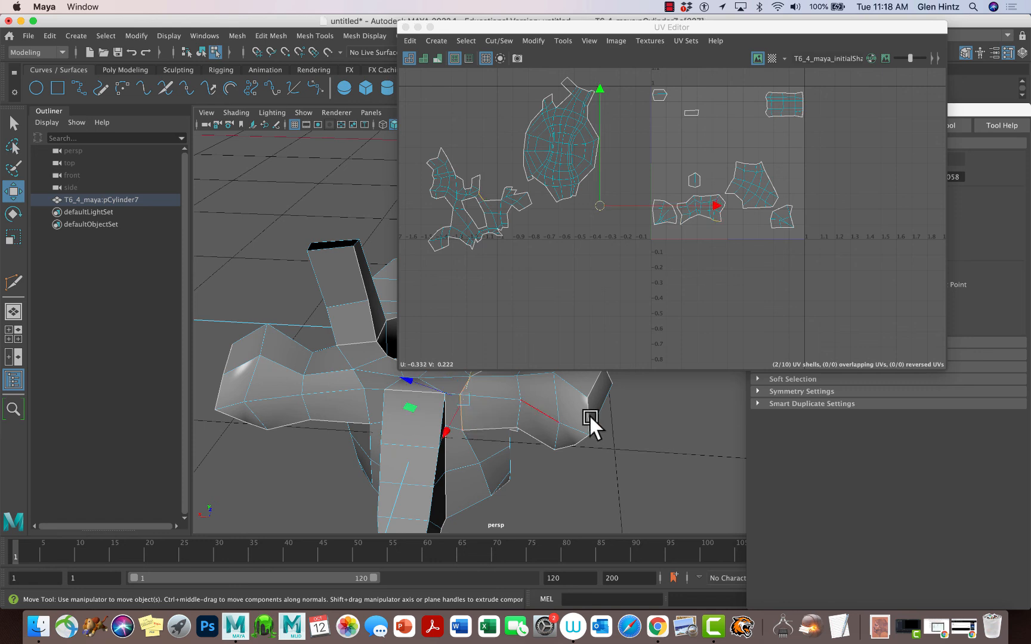
pyautogui.click(617, 327)
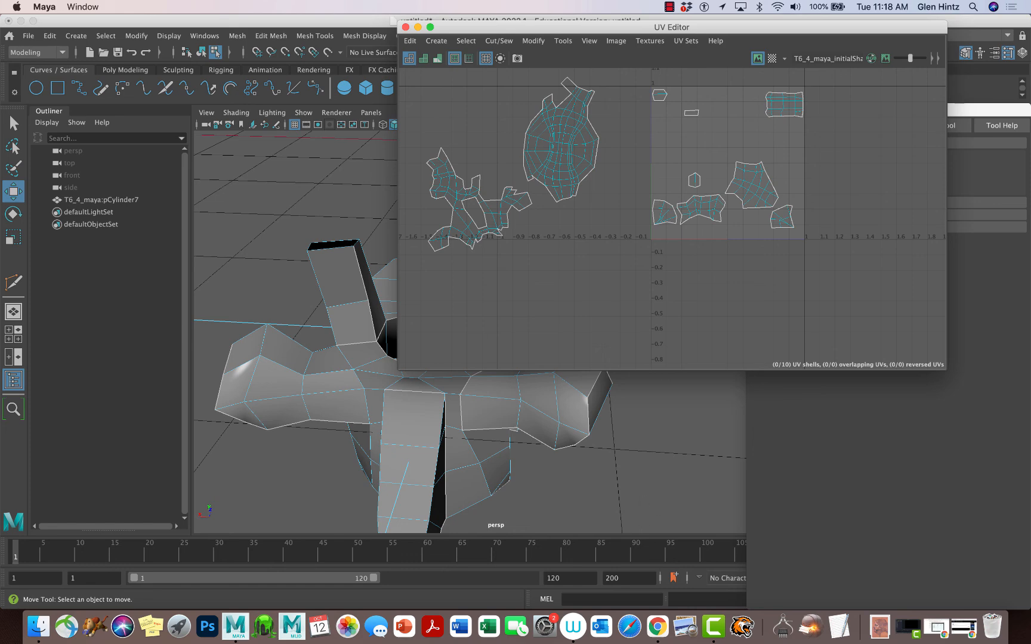